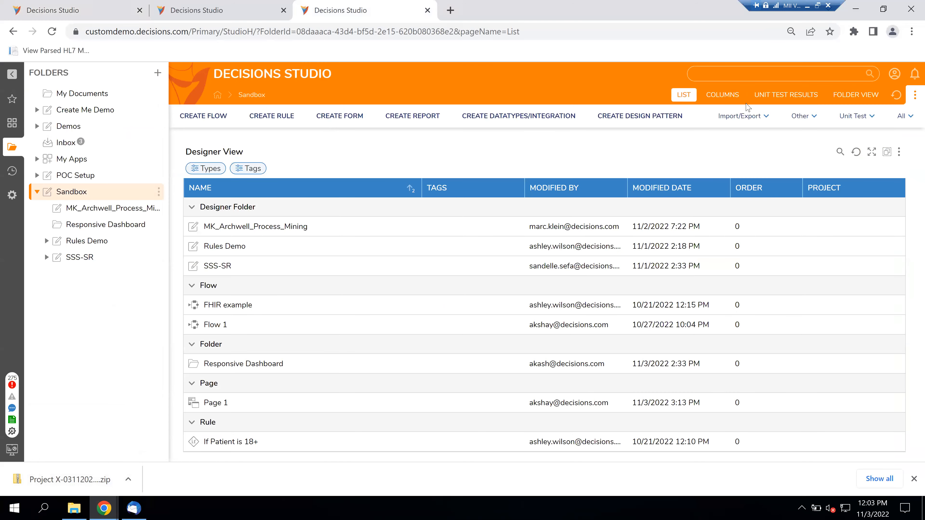
Create a new Page in the Sandbox folder and open it in the page designer.
{"action": "left_click", "coordinate": [400, 117]}
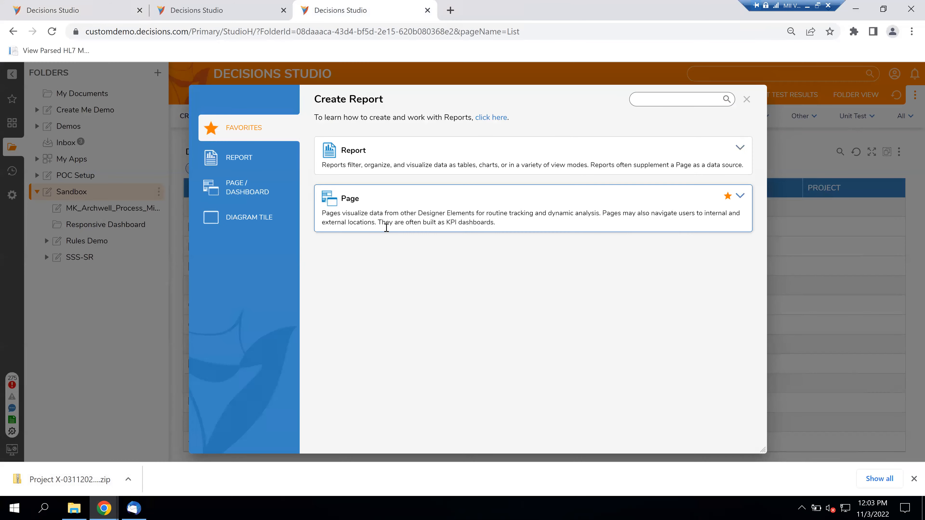
{"action": "left_click", "coordinate": [386, 228]}
{"action": "left_click", "coordinate": [531, 240]}
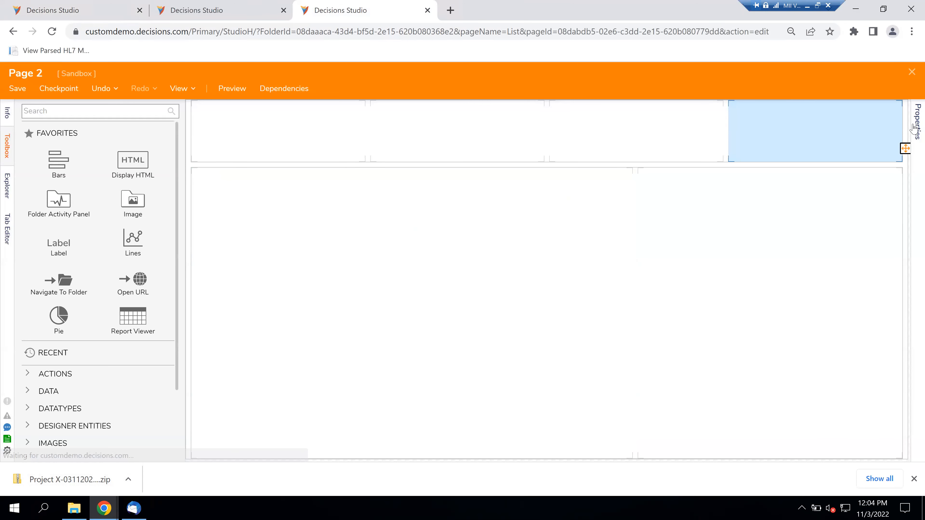
Set the new page's container type to Responsive.
{"action": "left_click", "coordinate": [916, 129]}
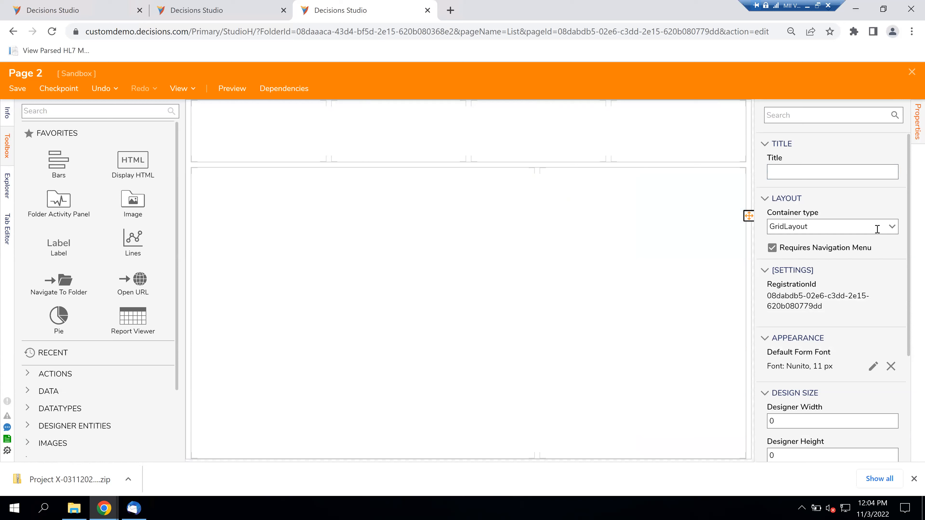
{"action": "left_click", "coordinate": [892, 228]}
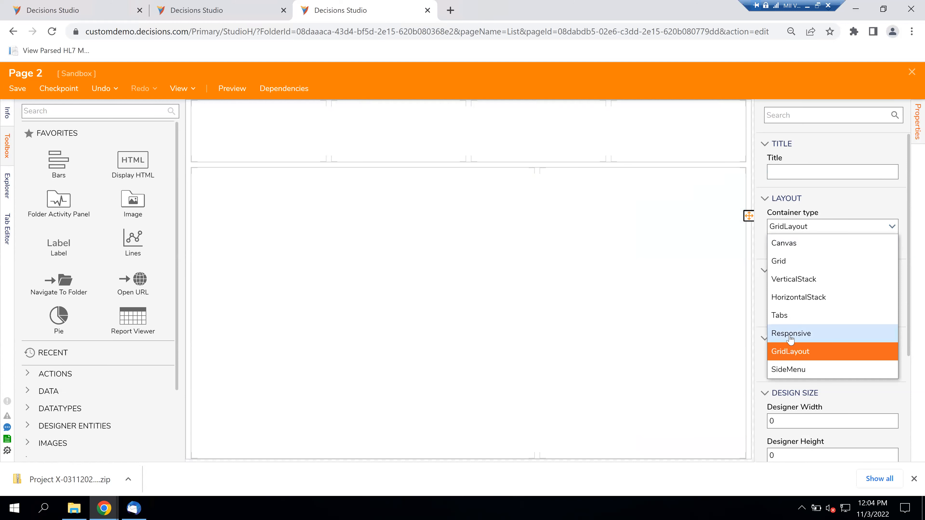
{"action": "left_click", "coordinate": [806, 335]}
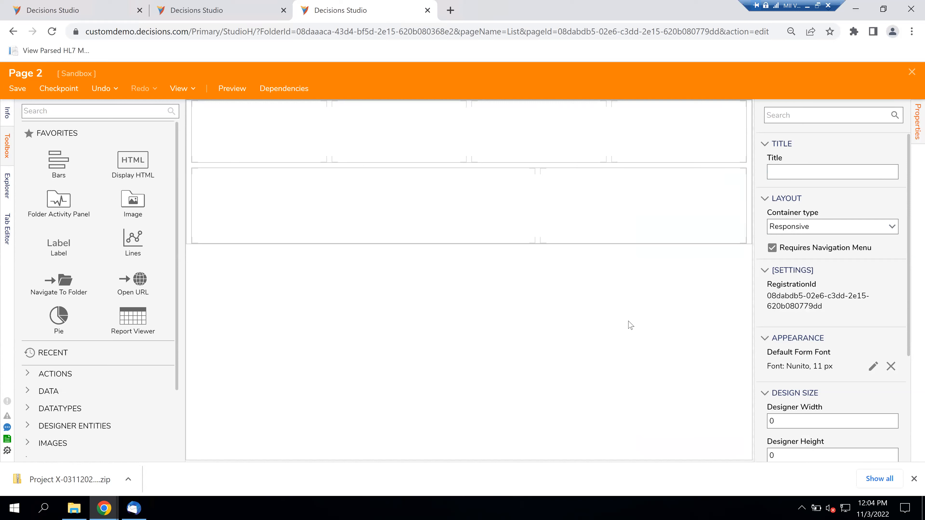
Find the grid components in the toolbox and add a Responsive Grid to the page's lower row.
{"action": "left_click", "coordinate": [115, 113]}
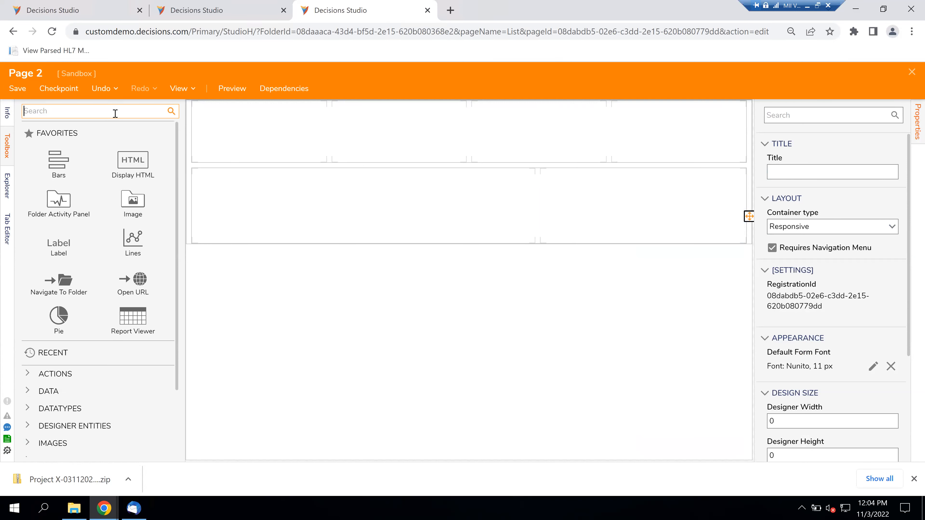
{"action": "type", "text": "grid"}
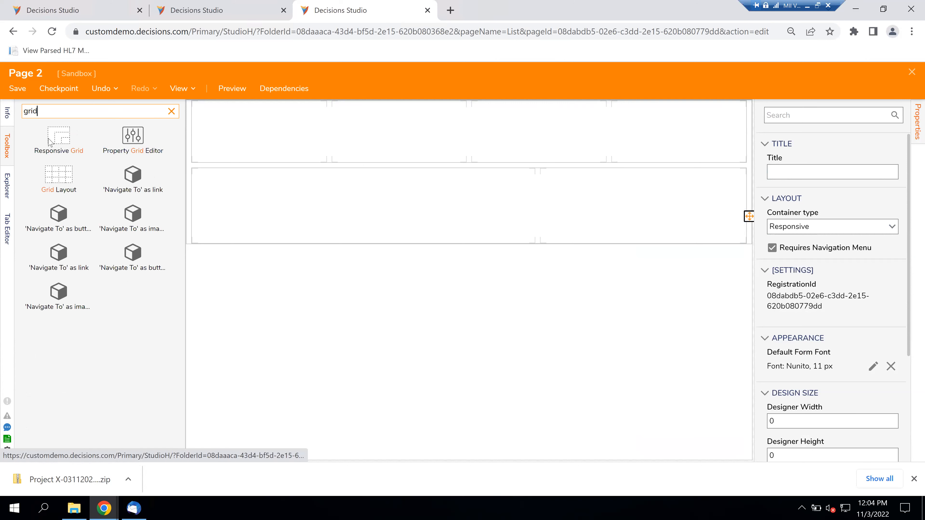
{"action": "left_click_drag", "start_coordinate": [52, 140], "coordinate": [436, 290]}
{"action": "left_click_drag", "start_coordinate": [66, 143], "coordinate": [366, 200]}
{"action": "left_click", "coordinate": [538, 206]}
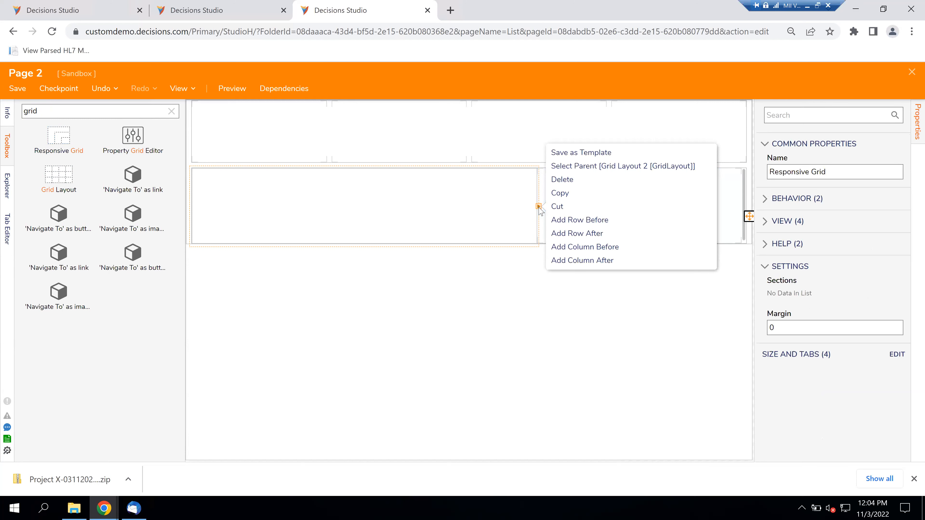
{"action": "left_click", "coordinate": [540, 207]}
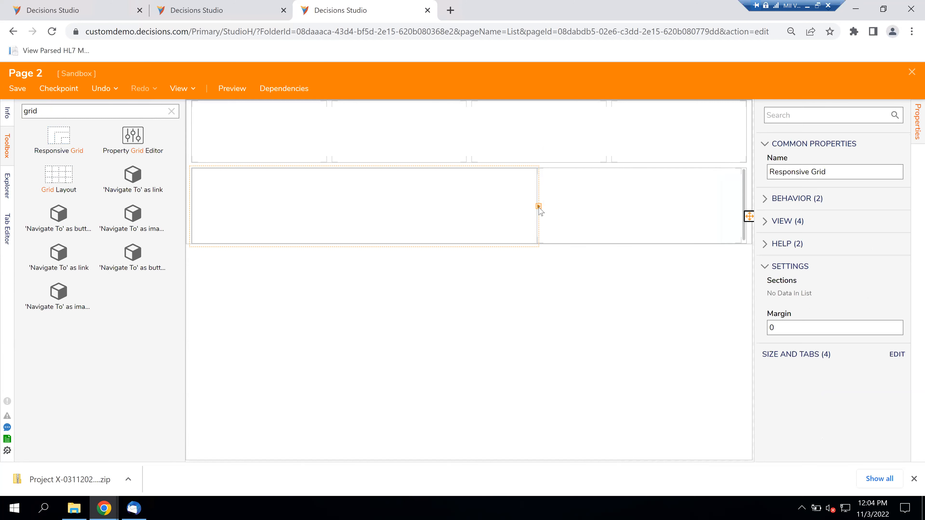
{"action": "left_click", "coordinate": [460, 252]}
{"action": "left_click", "coordinate": [465, 221]}
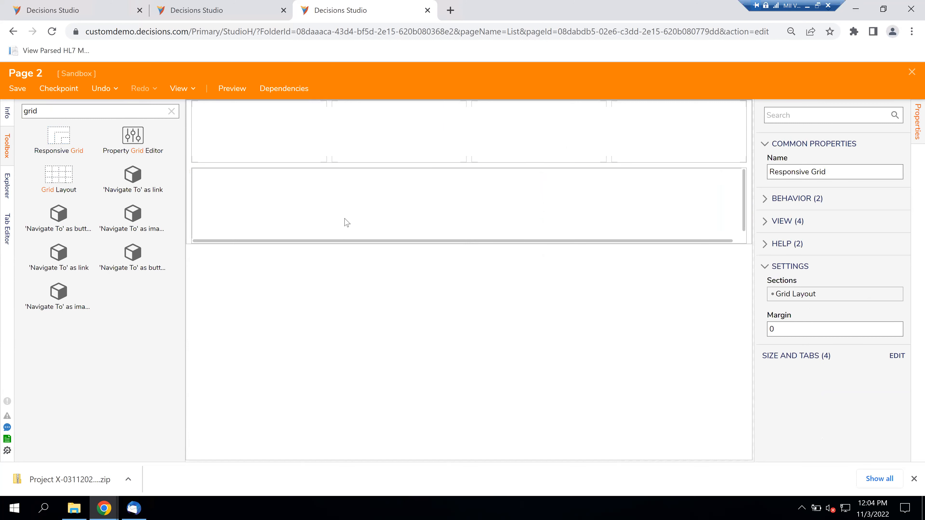
Clear the toolbox search and try to place a Report Viewer in the lower responsive grid.
{"action": "left_click", "coordinate": [174, 118]}
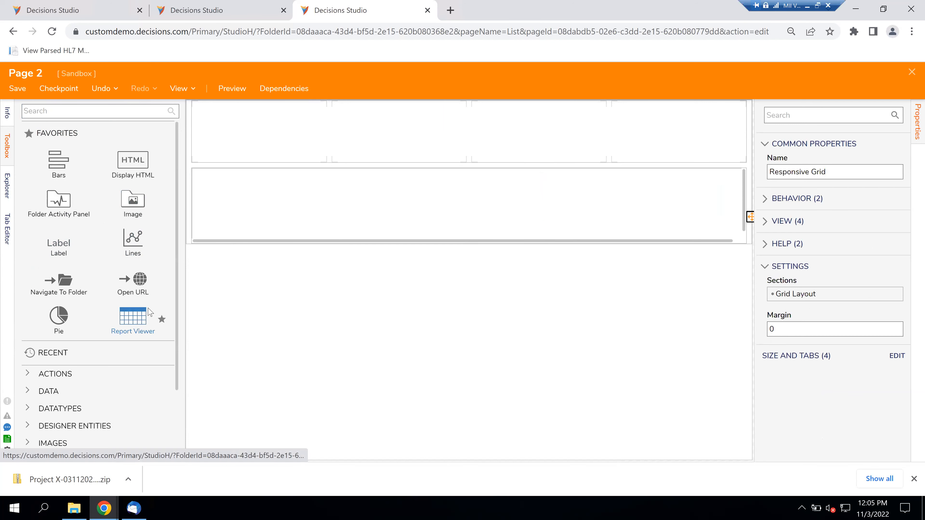
{"action": "left_click_drag", "start_coordinate": [134, 321], "coordinate": [300, 248]}
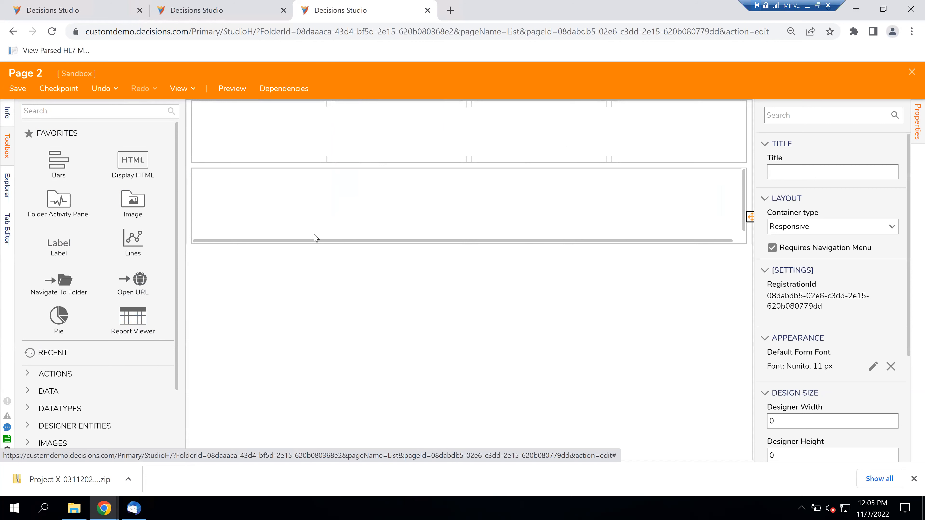
{"action": "left_click", "coordinate": [338, 278]}
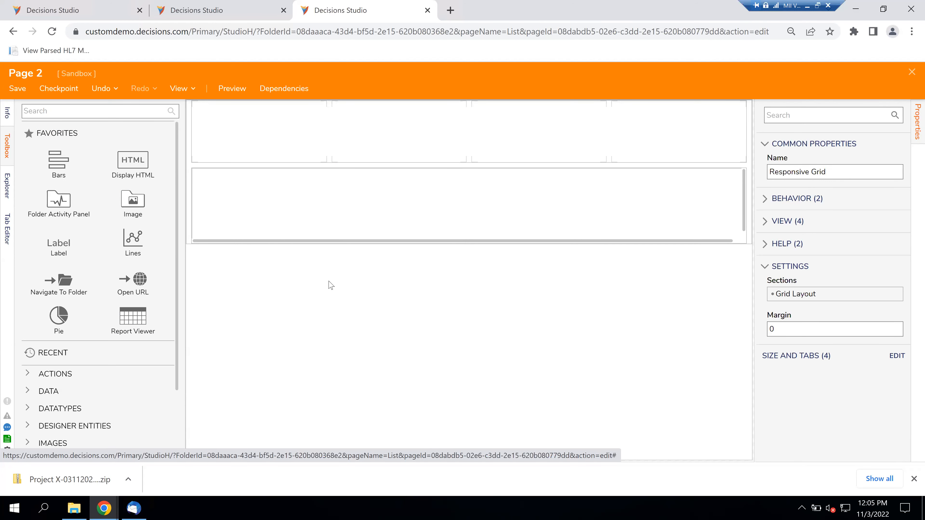
Switch to the Page 1 designer and examine its responsive grid, sections, pie chart, activity panel, report viewer and HTML component.
{"action": "left_click", "coordinate": [196, 10]}
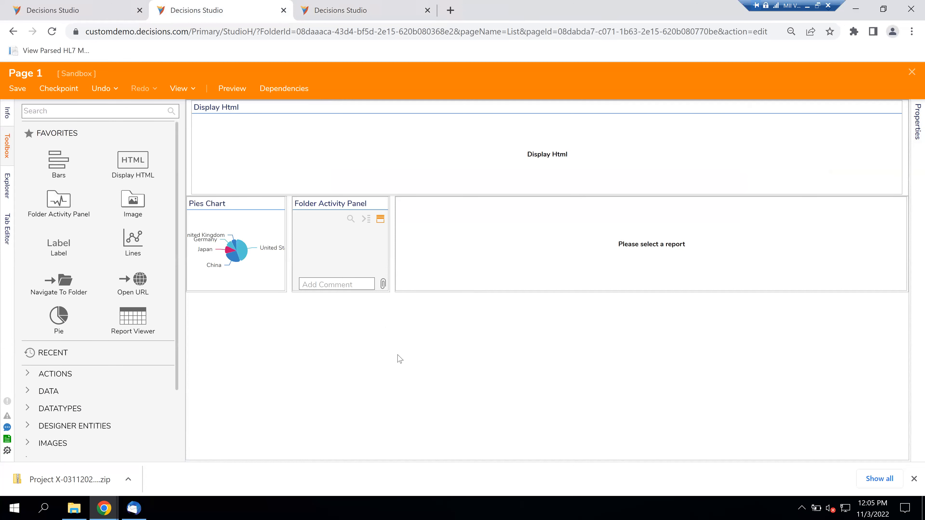
{"action": "left_click", "coordinate": [378, 366]}
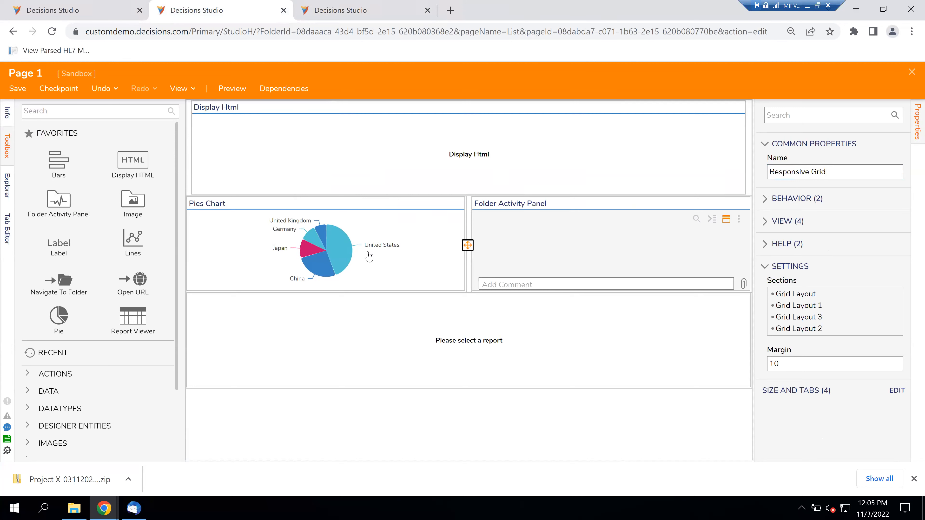
{"action": "left_click", "coordinate": [367, 231]}
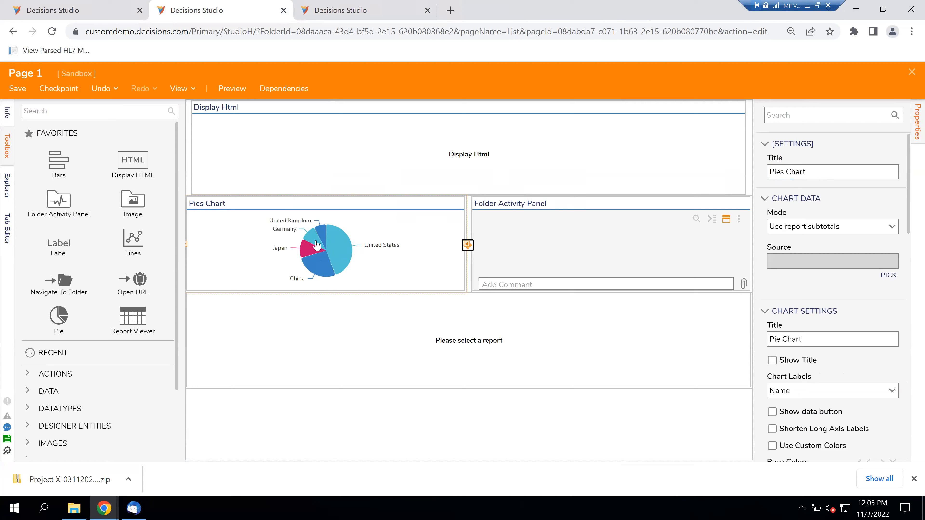
{"action": "left_click", "coordinate": [537, 232]}
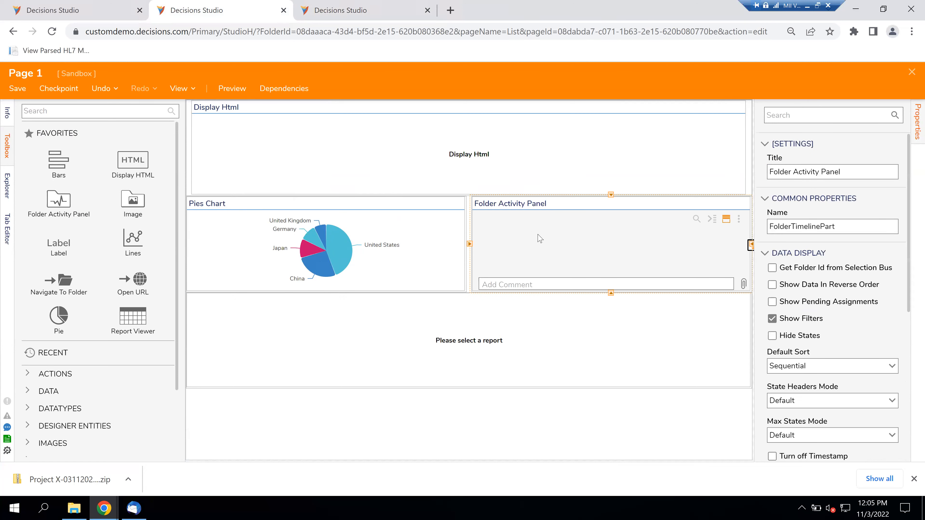
{"action": "left_click", "coordinate": [489, 358]}
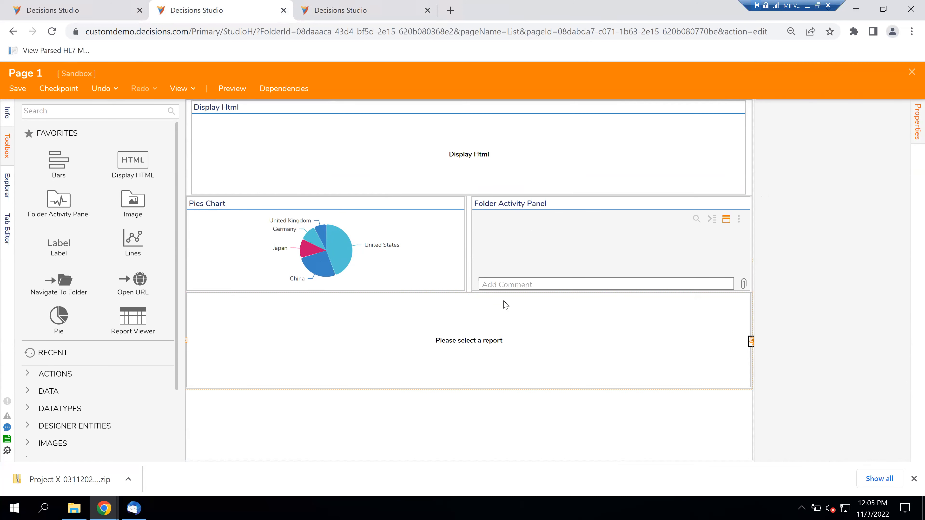
{"action": "left_click", "coordinate": [419, 167]}
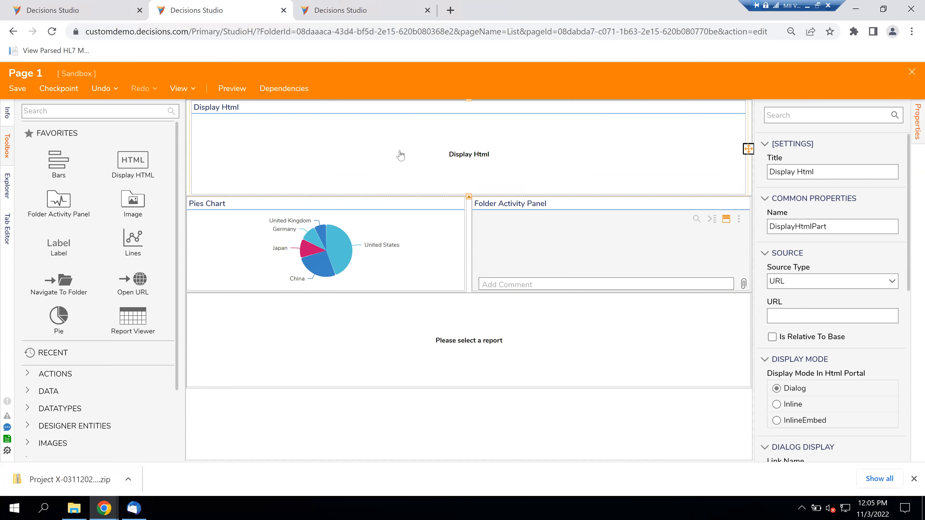
{"action": "left_click", "coordinate": [331, 418]}
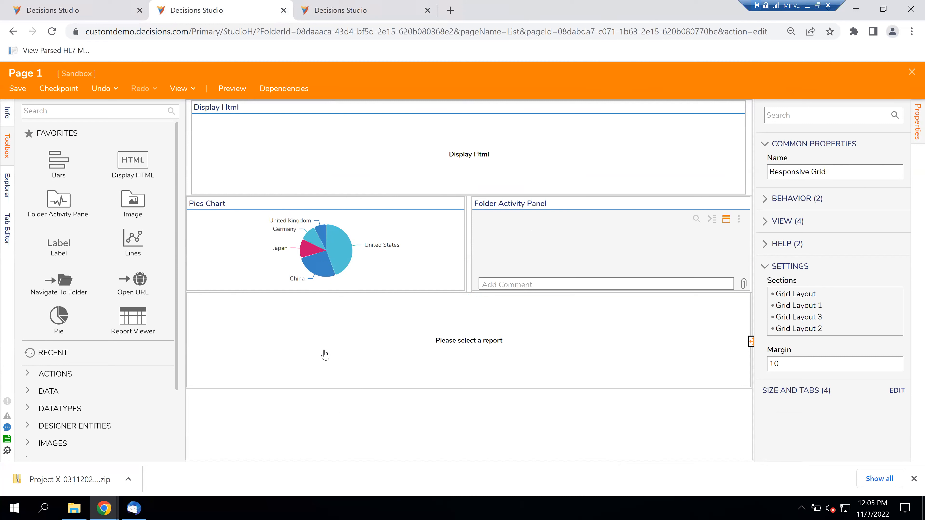
{"action": "mouse_move", "coordinate": [803, 295]}
{"action": "mouse_move", "coordinate": [780, 310]}
Save Page 1 and duplicate its browser tab.
{"action": "key", "text": "ctrl+s"}
{"action": "left_click", "coordinate": [586, 317]}
{"action": "right_click", "coordinate": [225, 16]}
{"action": "left_click", "coordinate": [285, 105]}
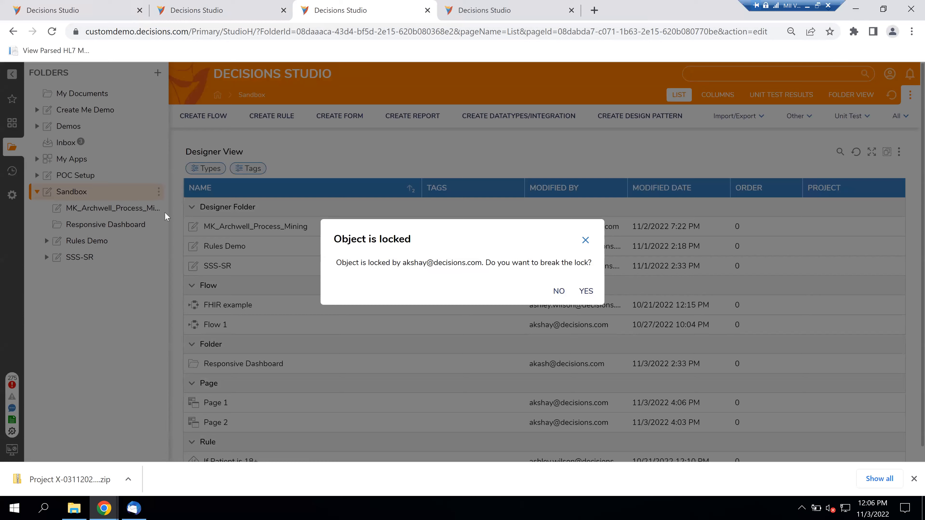
Open the Responsive Dashboard folder and collapse the folder tree to give the dashboard more room.
{"action": "left_click", "coordinate": [90, 232]}
{"action": "left_click", "coordinate": [96, 229]}
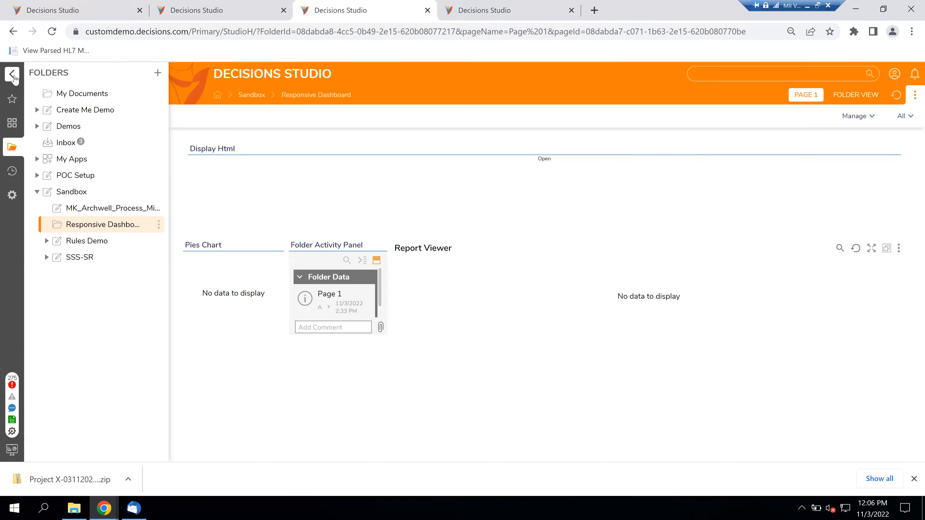
{"action": "left_click", "coordinate": [12, 75]}
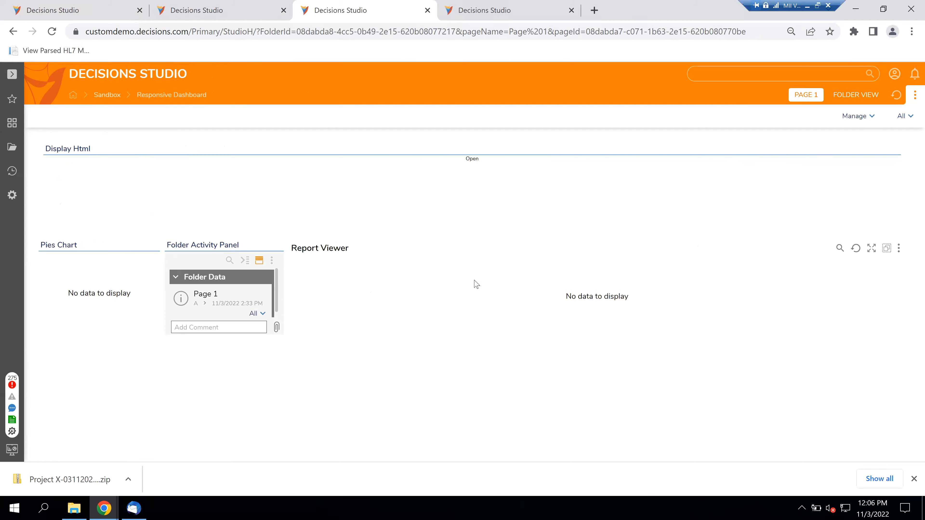
Shrink the browser window to check how the dashboard components rearrange, and maximize the window again.
{"action": "left_click", "coordinate": [883, 10]}
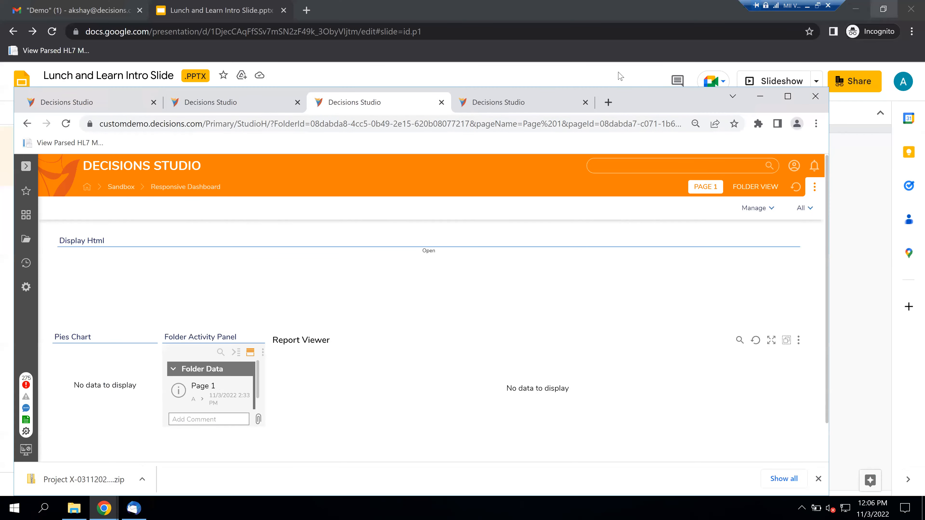
{"action": "left_click_drag", "start_coordinate": [627, 103], "coordinate": [638, 42]}
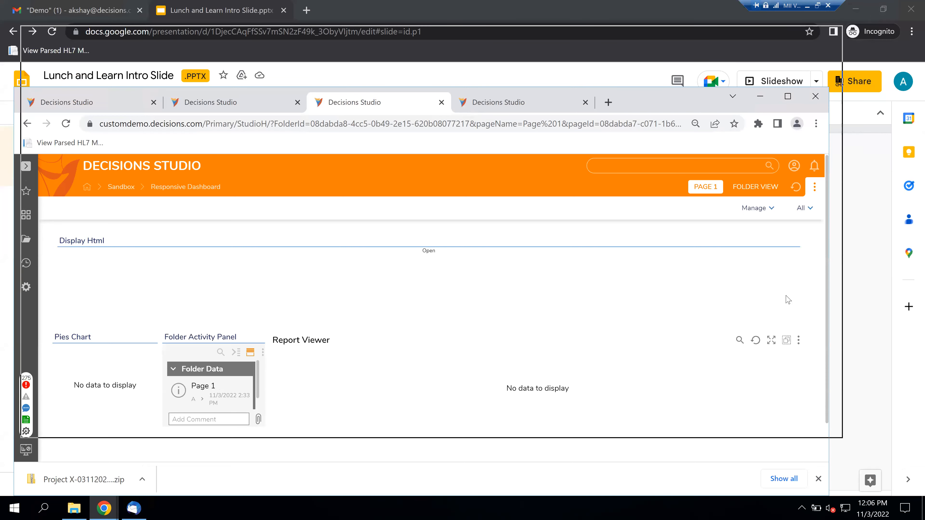
{"action": "left_click_drag", "start_coordinate": [841, 436], "coordinate": [630, 389]}
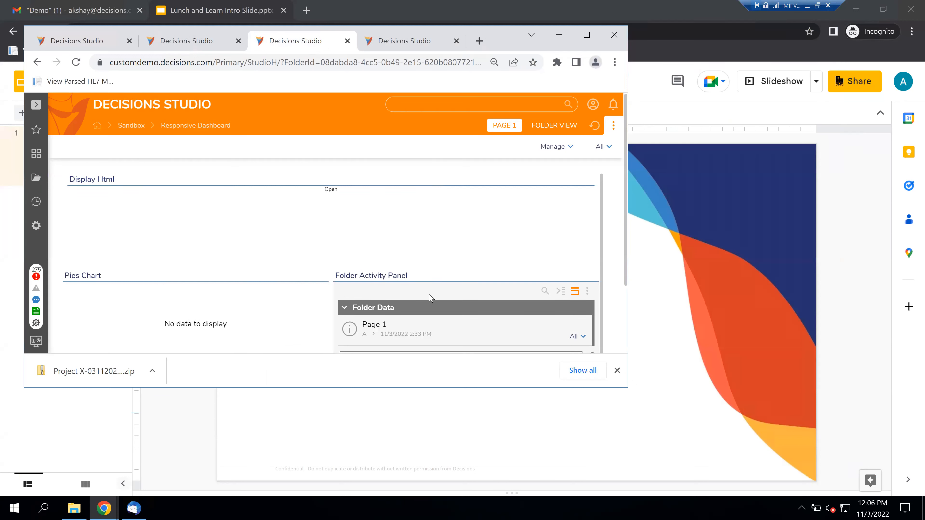
{"action": "mouse_move", "coordinate": [252, 304]}
{"action": "scroll", "coordinate": [332, 273], "scroll_direction": "down", "scroll_amount": 3}
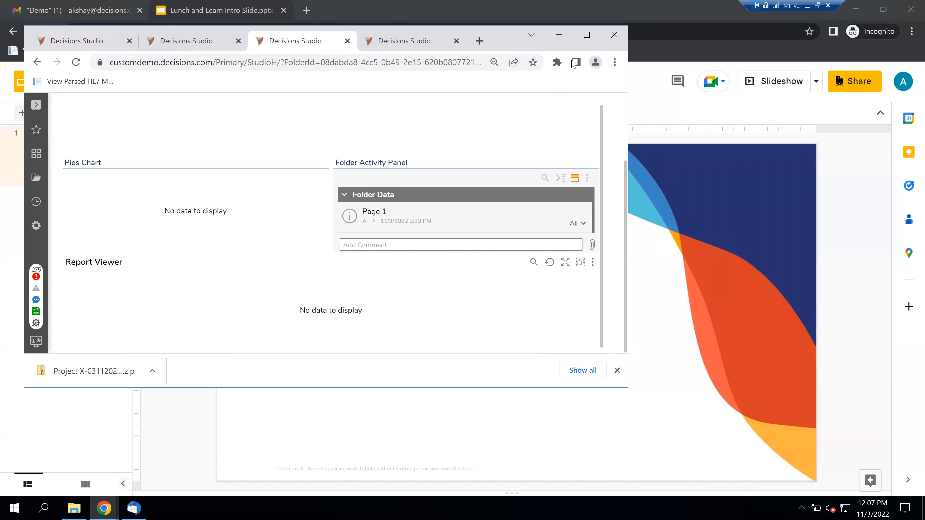
{"action": "left_click", "coordinate": [586, 33]}
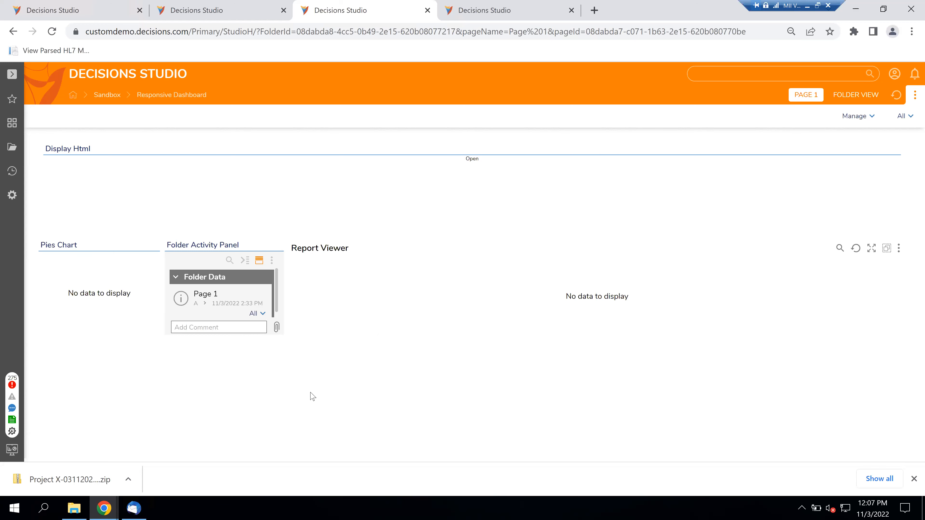
Return to the Page 1 designer and try to place an Image component below the report viewer.
{"action": "left_click", "coordinate": [209, 14]}
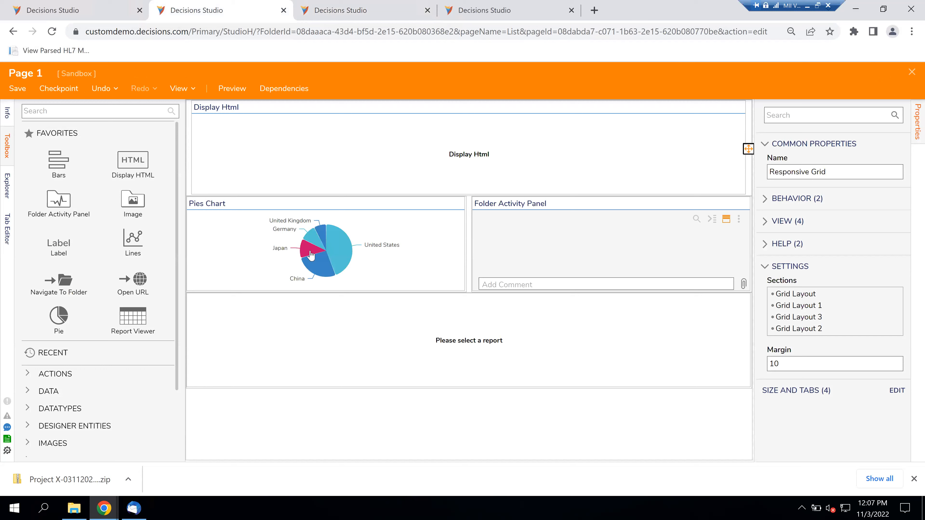
{"action": "left_click", "coordinate": [316, 347]}
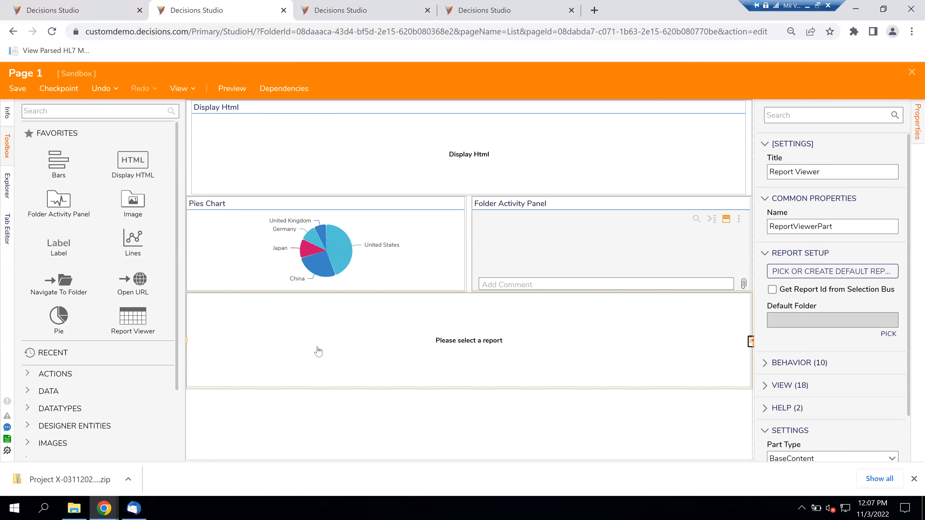
{"action": "left_click", "coordinate": [287, 424]}
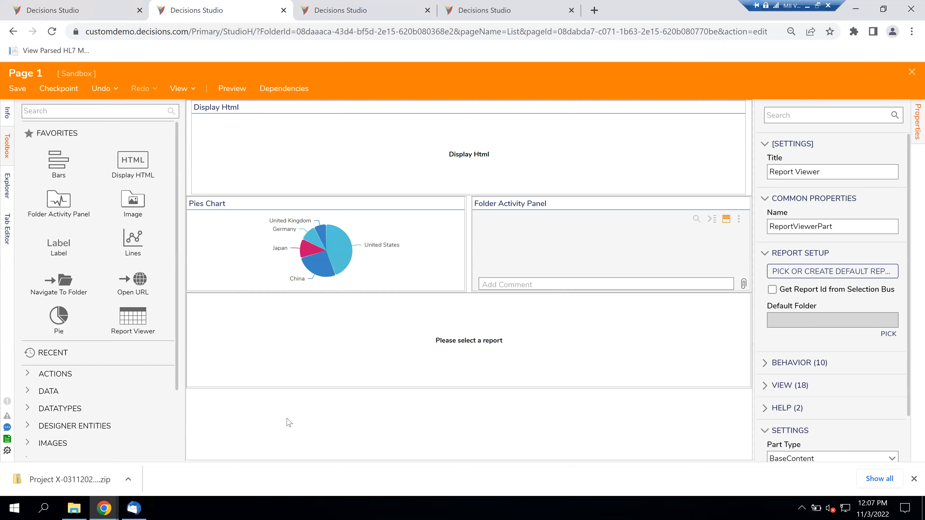
{"action": "left_click", "coordinate": [312, 408]}
{"action": "left_click", "coordinate": [313, 407]}
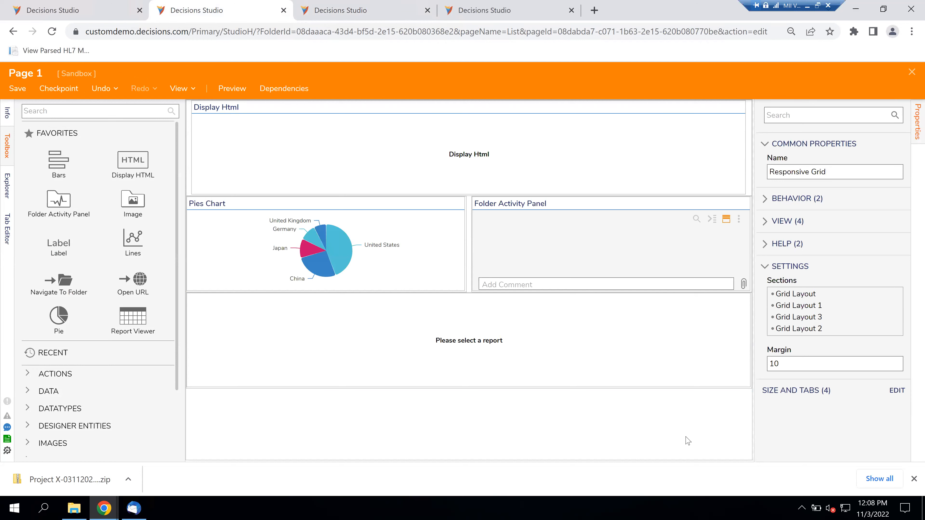
{"action": "left_click_drag", "start_coordinate": [132, 202], "coordinate": [316, 448]}
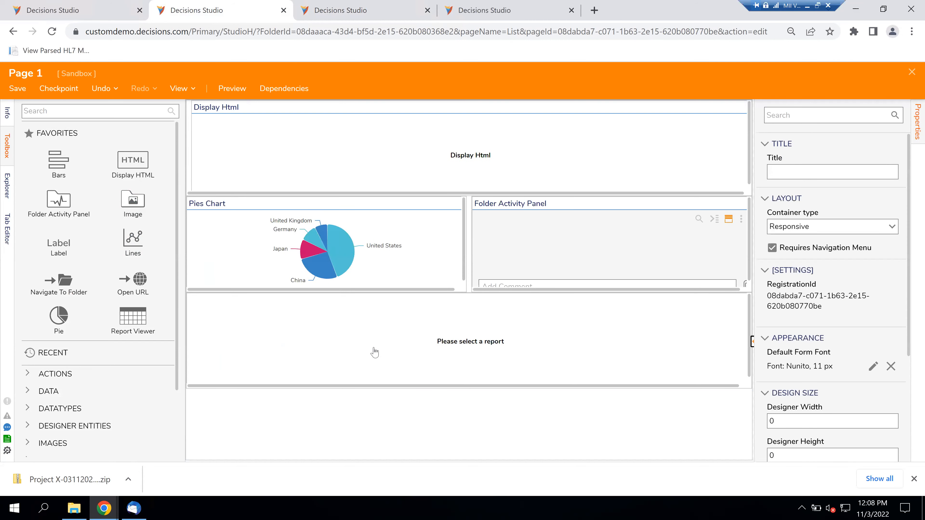
Select the page's responsive grid and examine the list of sections it contains.
{"action": "left_click", "coordinate": [311, 439]}
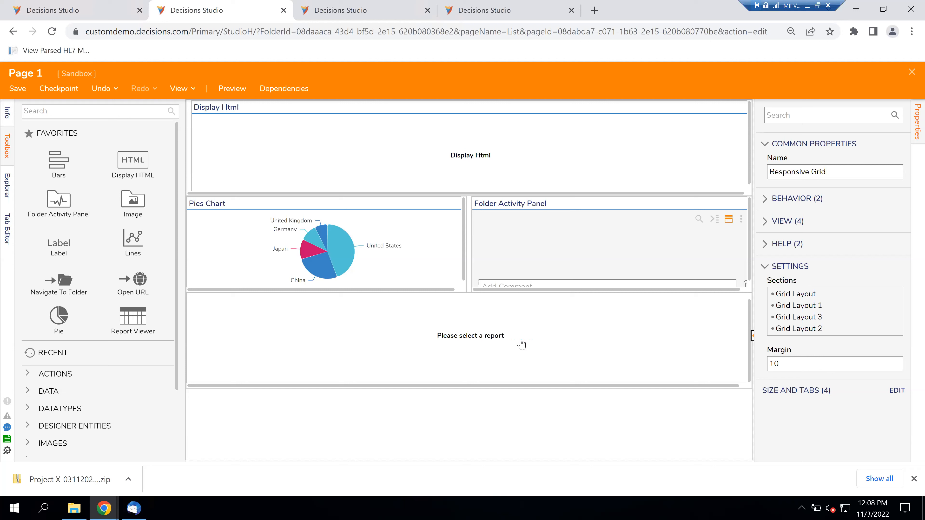
{"action": "mouse_move", "coordinate": [824, 308]}
{"action": "mouse_move", "coordinate": [897, 333]}
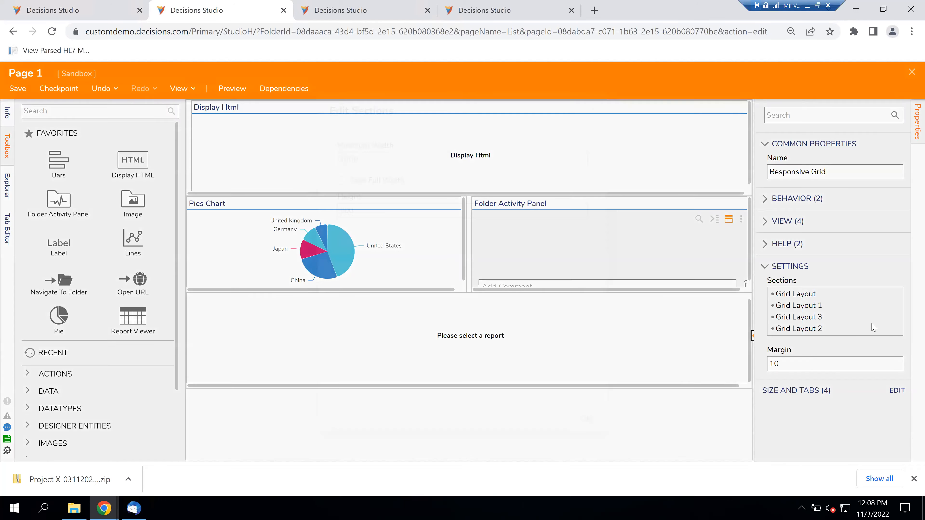
{"action": "left_click", "coordinate": [873, 327]}
{"action": "left_click", "coordinate": [770, 227]}
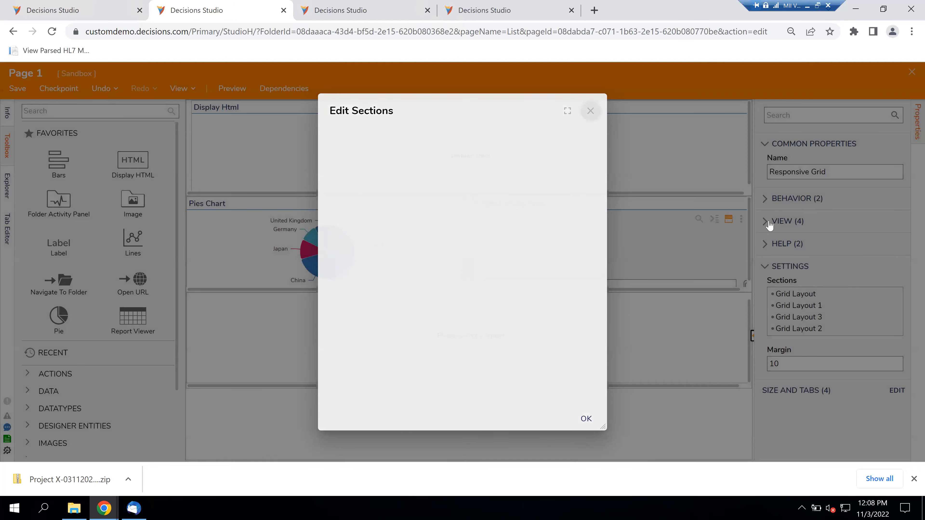
{"action": "left_click", "coordinate": [766, 226]}
{"action": "left_click", "coordinate": [766, 226]}
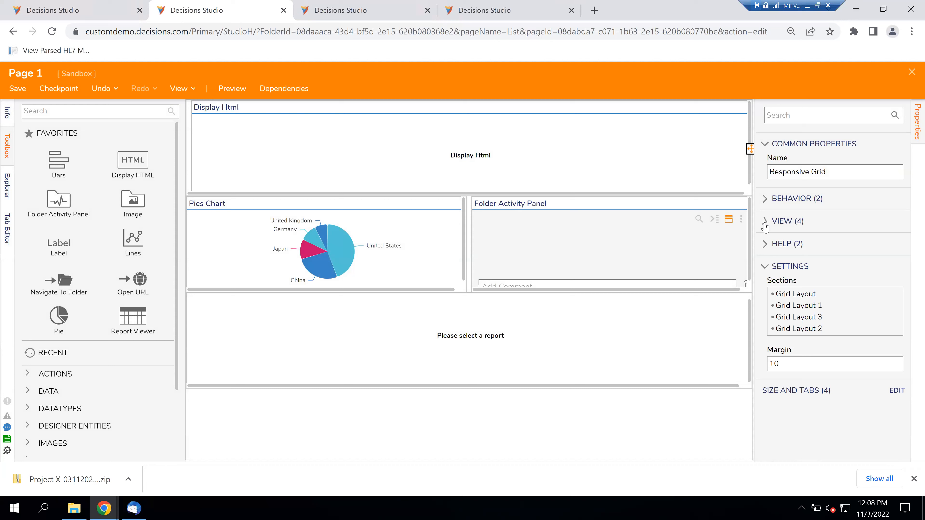
Check the responsive grid's size and tabs settings, and close the designer without saving to reload Page 1.
{"action": "left_click", "coordinate": [897, 390]}
{"action": "left_click", "coordinate": [541, 138]}
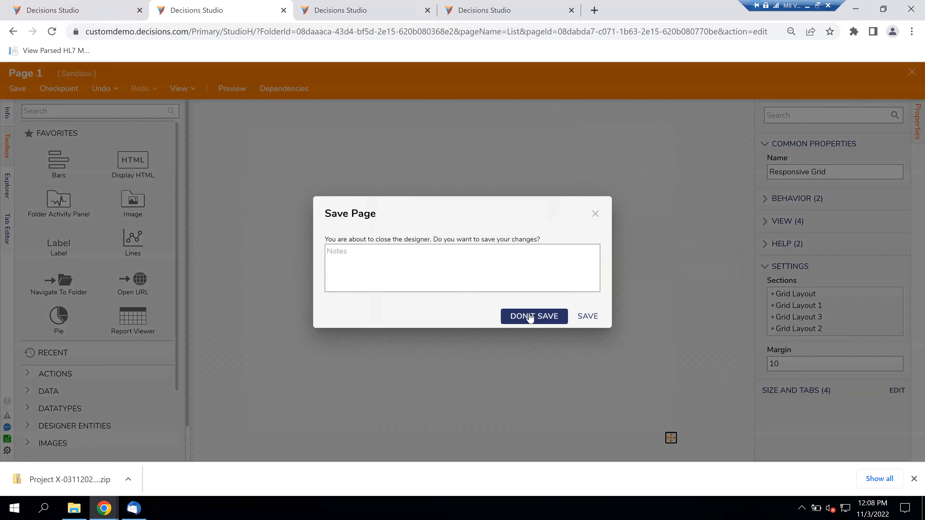
{"action": "left_click", "coordinate": [531, 318]}
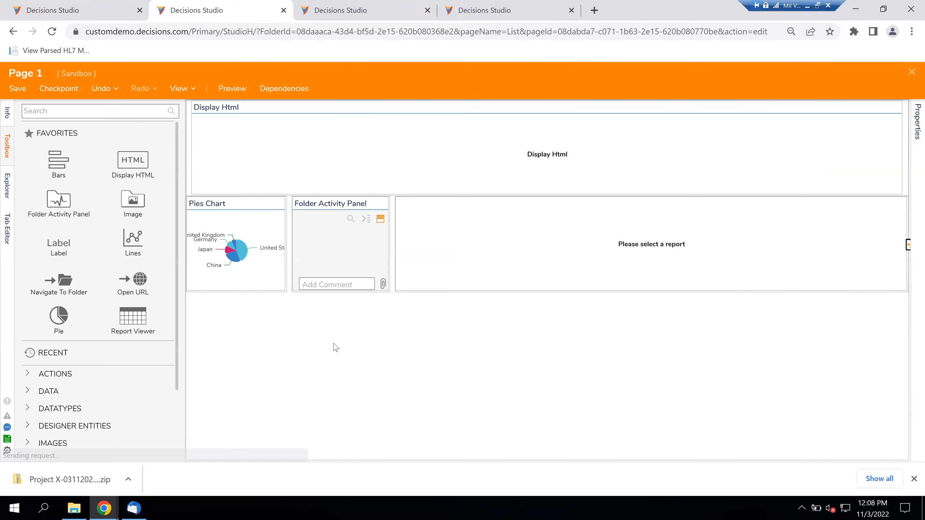
Try to place an Image component in the empty area below the report viewer, first with the grid and again with the surface selected.
{"action": "right_click", "coordinate": [305, 404]}
{"action": "left_click", "coordinate": [330, 427]}
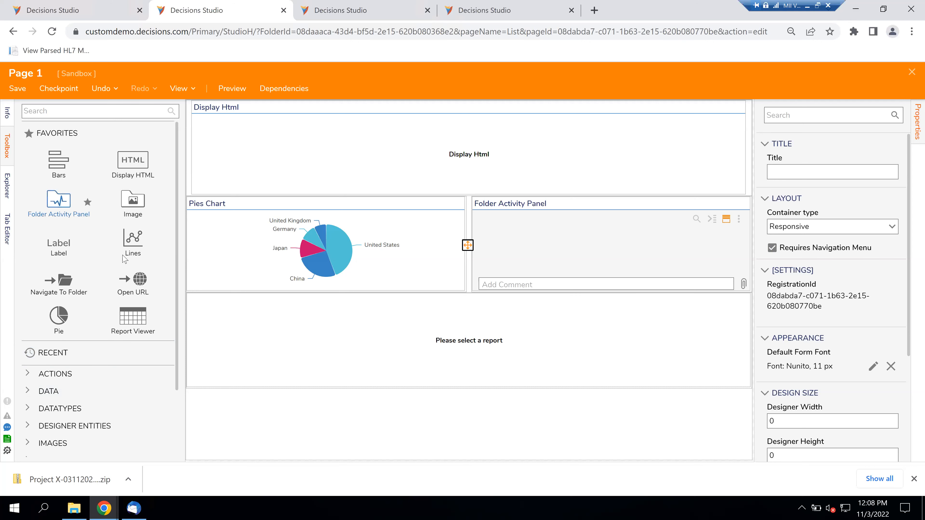
{"action": "left_click", "coordinate": [323, 419]}
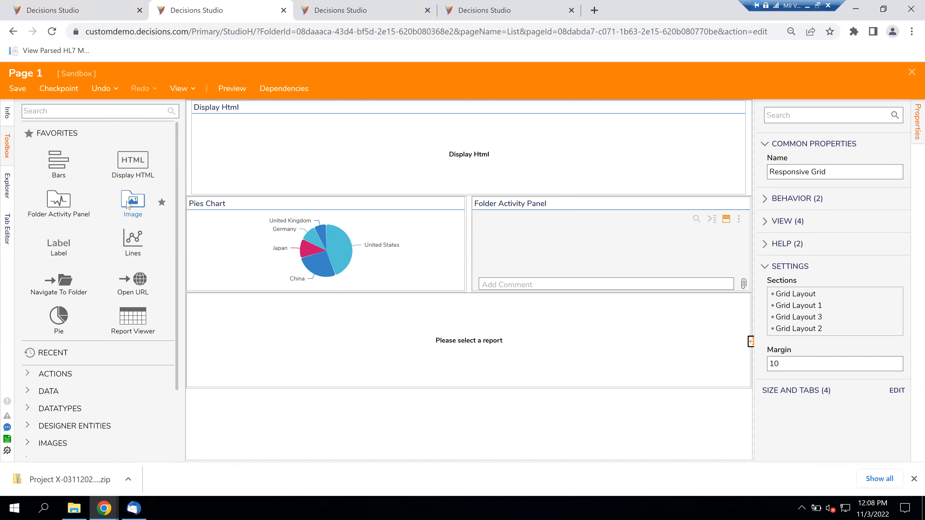
{"action": "left_click_drag", "start_coordinate": [137, 203], "coordinate": [296, 450]}
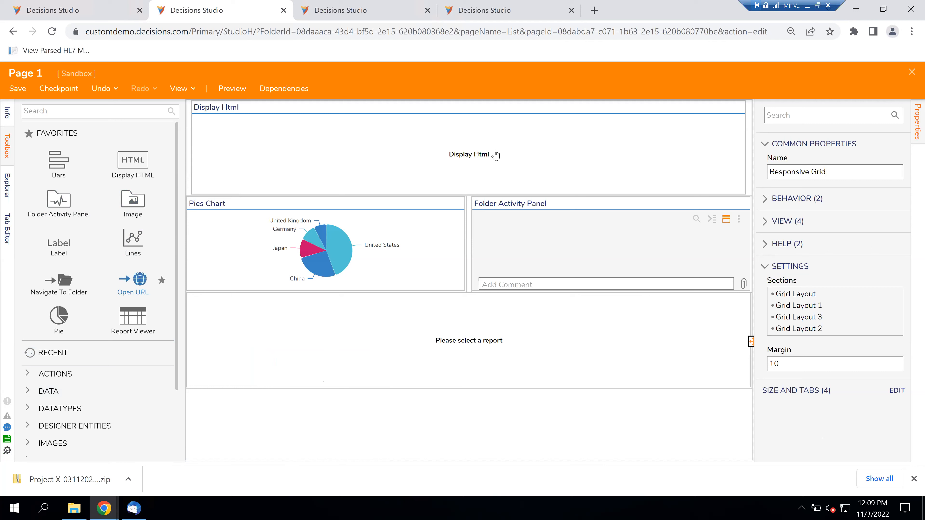
{"action": "right_click", "coordinate": [386, 430]}
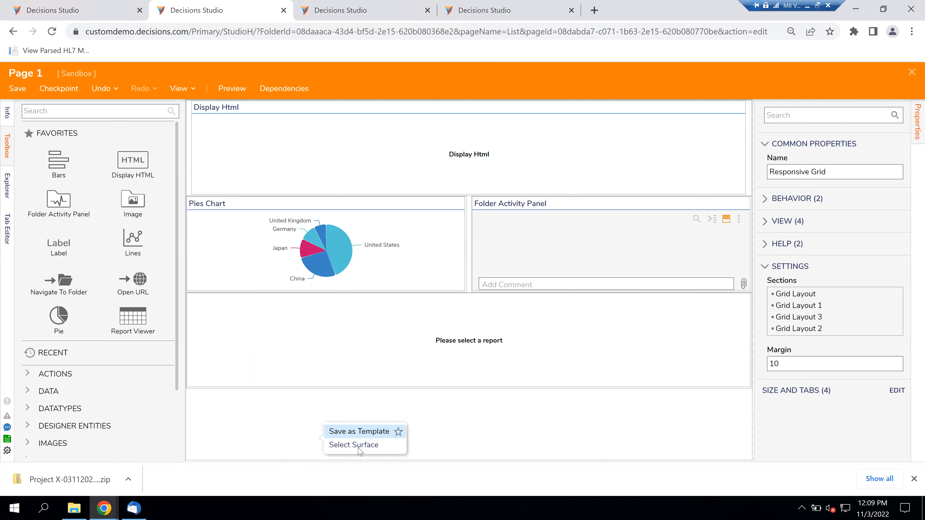
{"action": "left_click", "coordinate": [359, 446]}
{"action": "left_click_drag", "start_coordinate": [135, 202], "coordinate": [297, 452]}
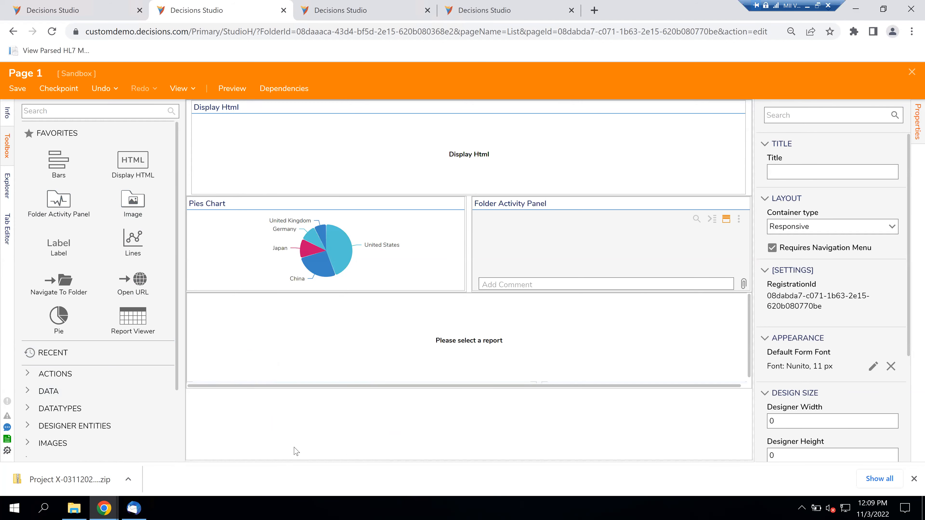
Examine the responsive grid's behavior settings and the first Grid Layout's columns, rows, gutters, margins and advanced layout.
{"action": "left_click", "coordinate": [242, 402]}
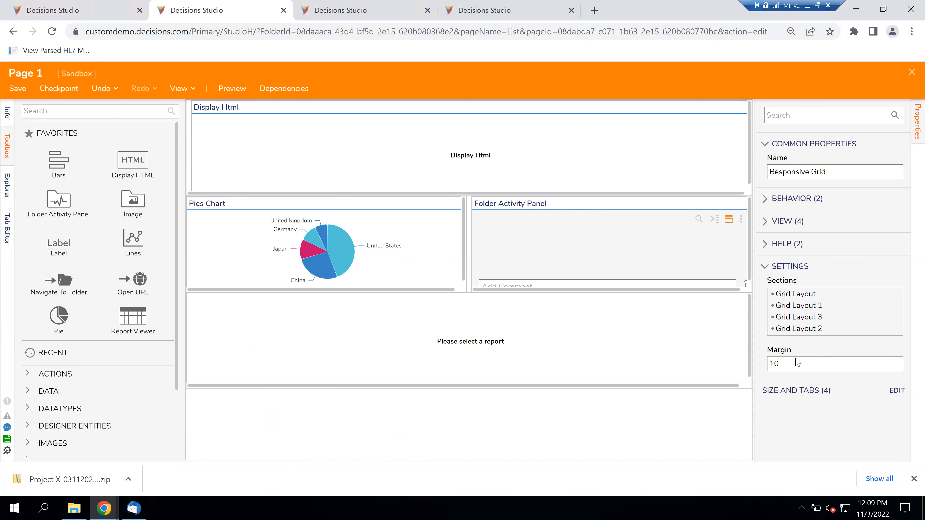
{"action": "left_click", "coordinate": [764, 200]}
{"action": "left_click", "coordinate": [764, 199]}
{"action": "left_click", "coordinate": [192, 150]}
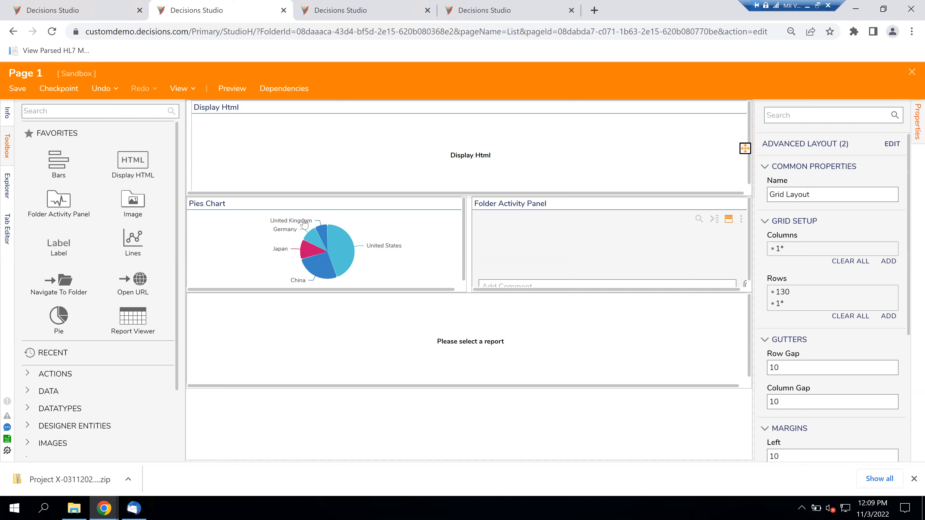
{"action": "scroll", "coordinate": [796, 330], "scroll_direction": "down", "scroll_amount": 5}
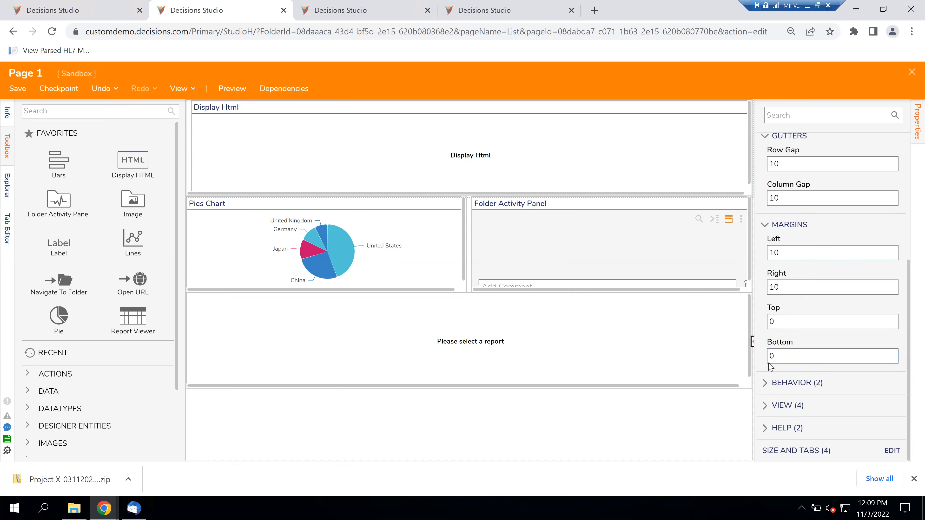
{"action": "scroll", "coordinate": [770, 364], "scroll_direction": "up", "scroll_amount": 5}
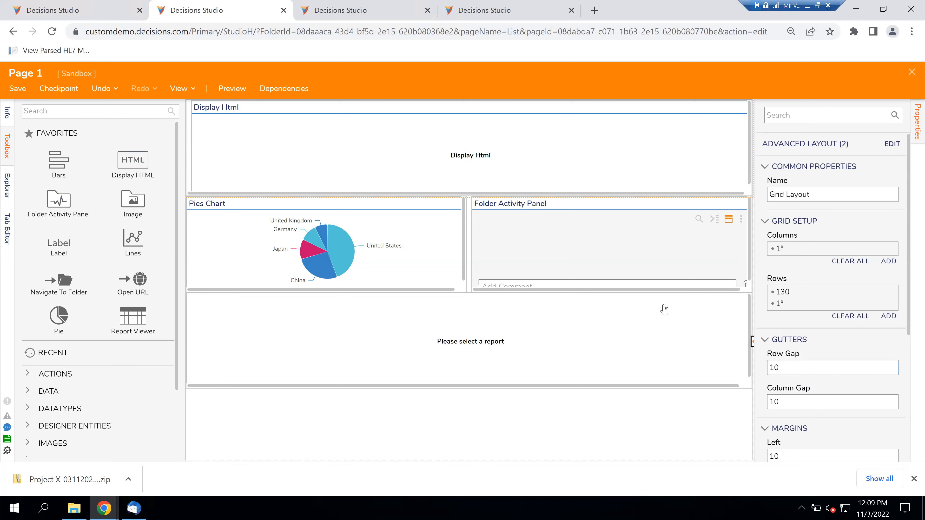
{"action": "left_click", "coordinate": [894, 145]}
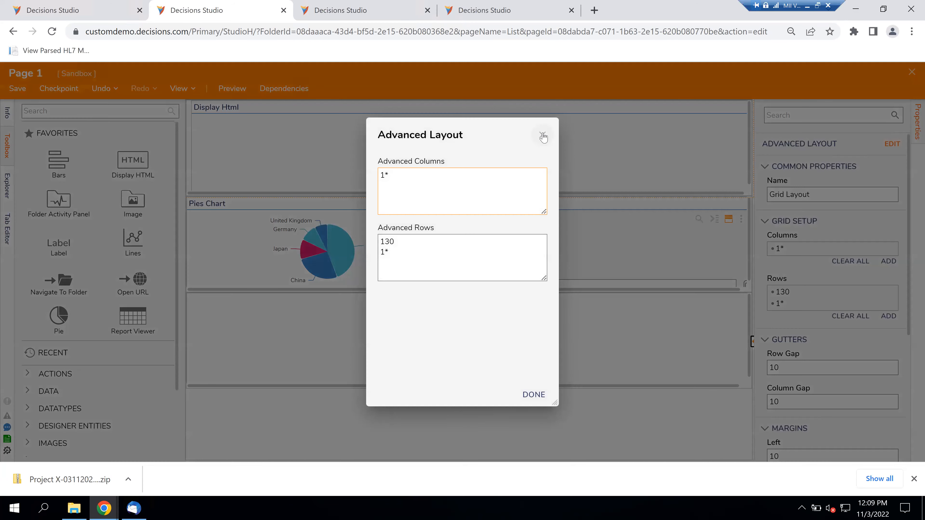
{"action": "left_click", "coordinate": [542, 135]}
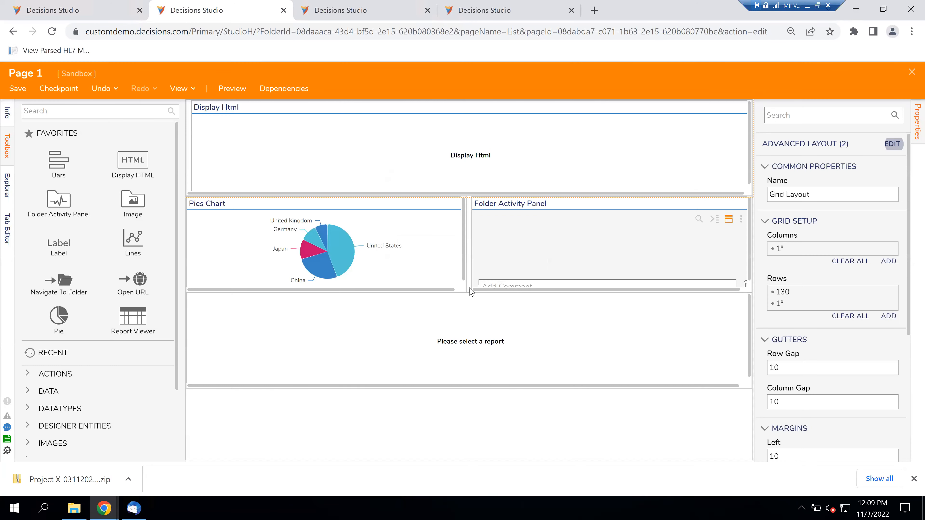
Delete the report viewer and refill its row with a Report Viewer in the wide first column and an Image in the narrow second column.
{"action": "left_click", "coordinate": [455, 333]}
{"action": "left_click", "coordinate": [455, 333]}
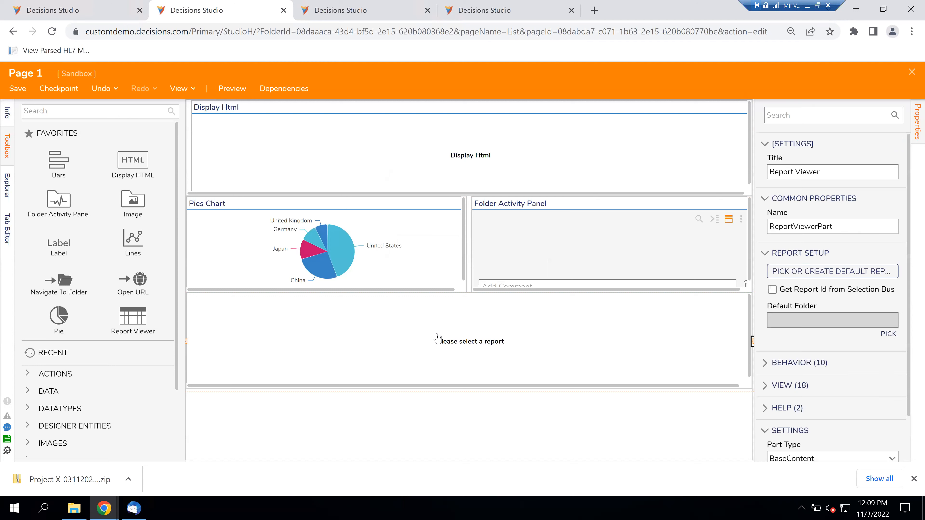
{"action": "key", "text": "Delete"}
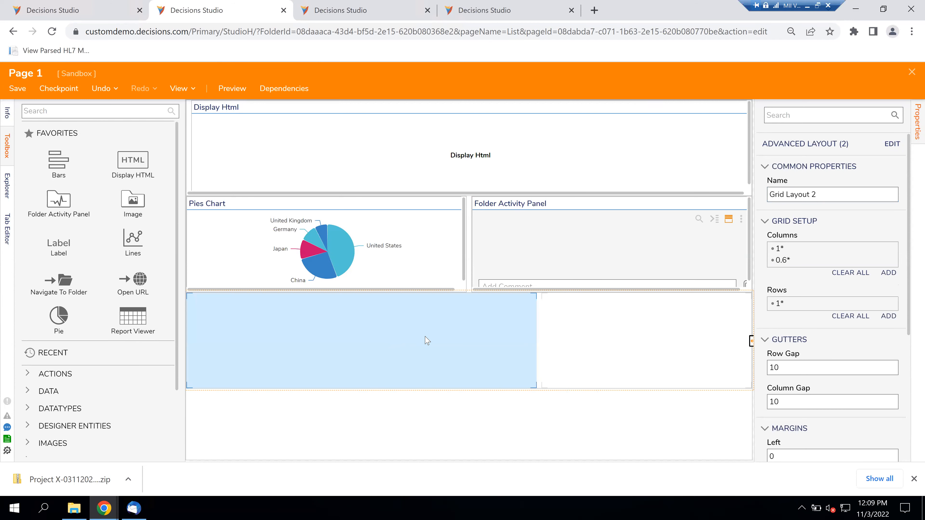
{"action": "left_click_drag", "start_coordinate": [133, 203], "coordinate": [596, 342]}
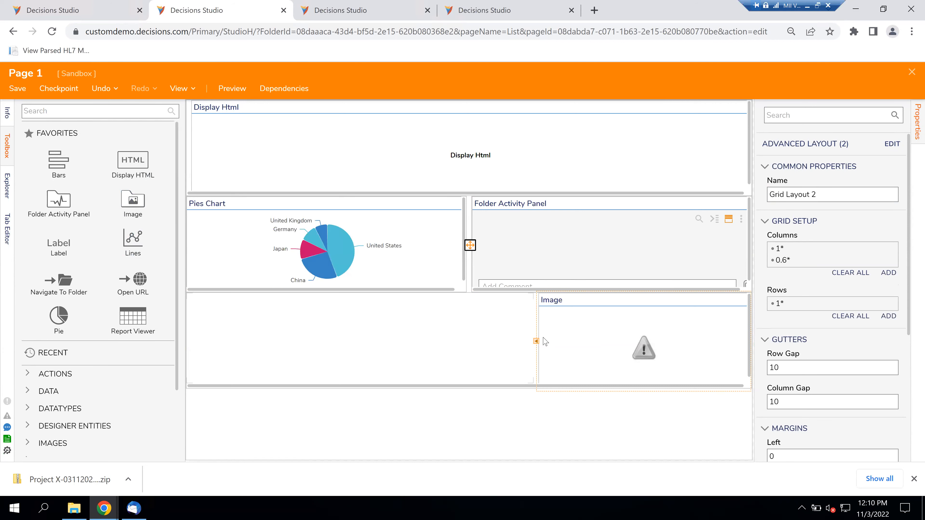
{"action": "right_click", "coordinate": [546, 341]}
{"action": "left_click_drag", "start_coordinate": [147, 321], "coordinate": [310, 328]}
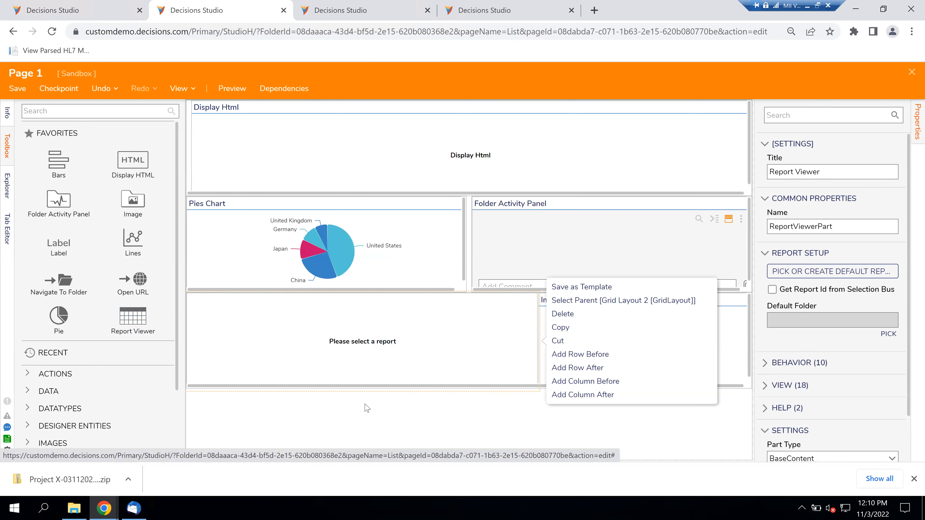
Find the grid components by searching for "grid", and place a Grid Layout below the report row with a Responsive Grid in its first cell.
{"action": "left_click", "coordinate": [71, 110]}
{"action": "type", "text": "grid"}
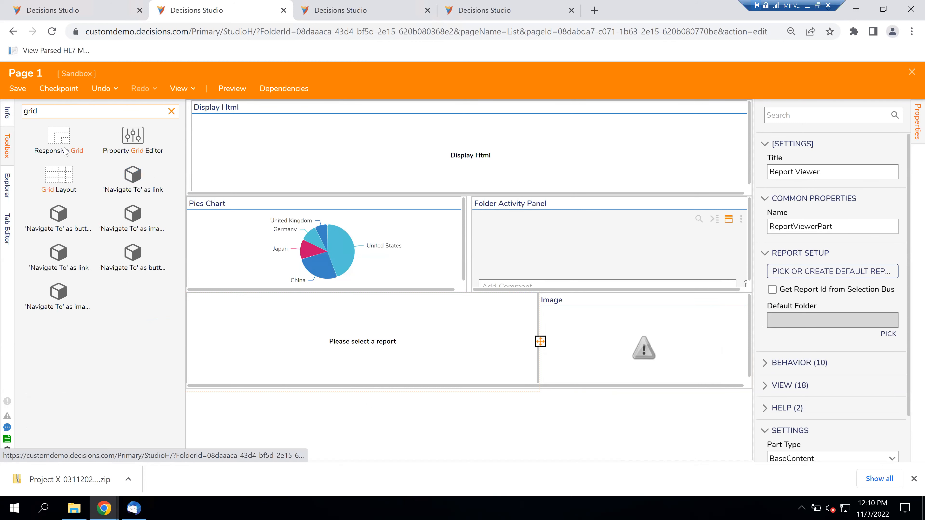
{"action": "left_click_drag", "start_coordinate": [60, 179], "coordinate": [335, 429]}
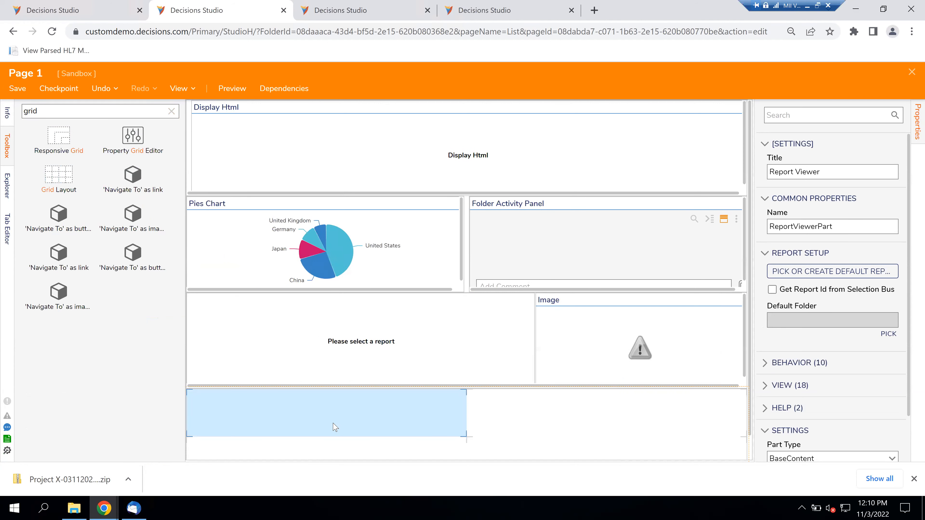
{"action": "left_click_drag", "start_coordinate": [57, 147], "coordinate": [265, 429]}
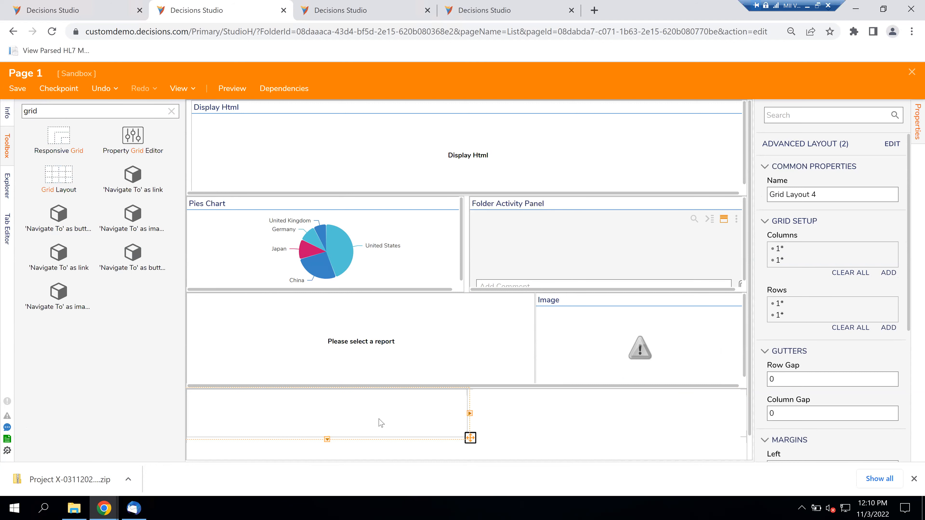
Delete the nested Responsive Grid and its parent Grid Layout from below the report row.
{"action": "right_click", "coordinate": [477, 400]}
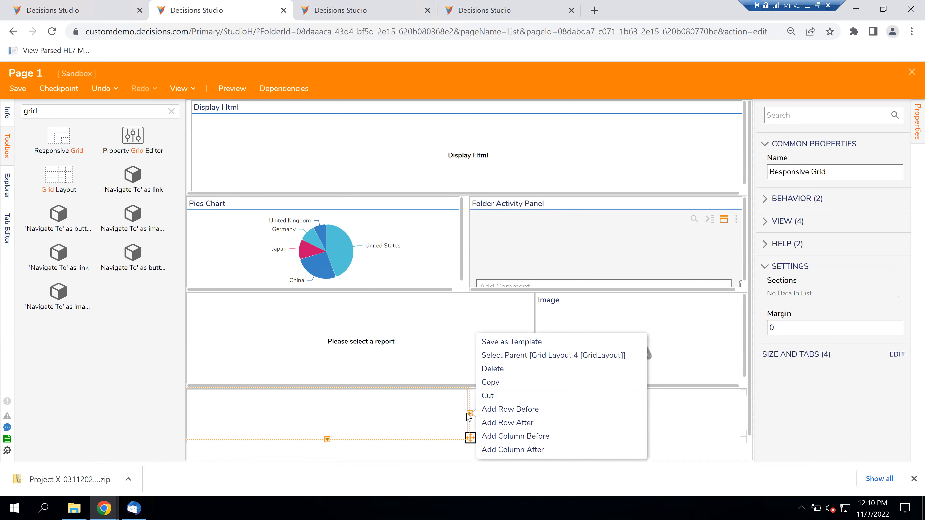
{"action": "right_click", "coordinate": [307, 424]}
{"action": "left_click", "coordinate": [329, 356]}
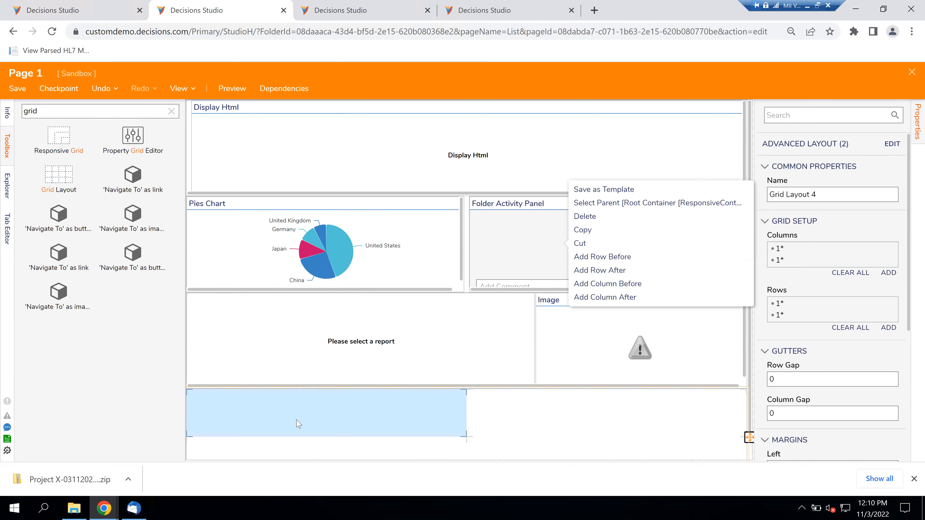
{"action": "left_click", "coordinate": [298, 425]}
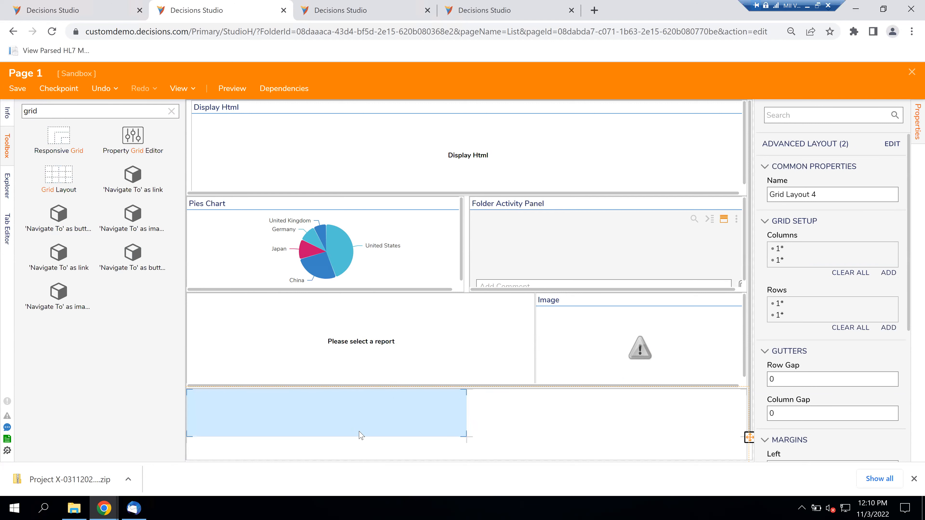
{"action": "key", "text": "Delete"}
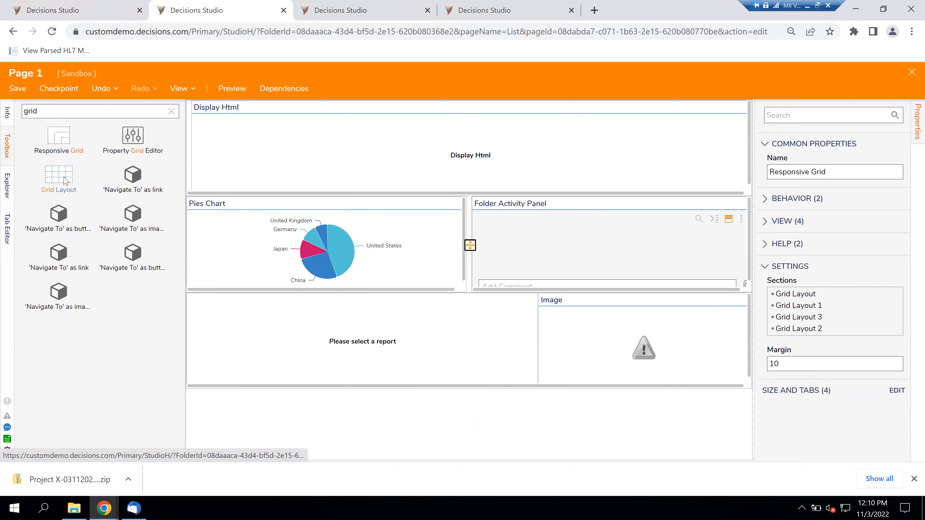
Place a Grid Layout below the report row and add a Responsive Grid inside it, stretched across all its columns and rows.
{"action": "left_click_drag", "start_coordinate": [104, 226], "coordinate": [280, 438]}
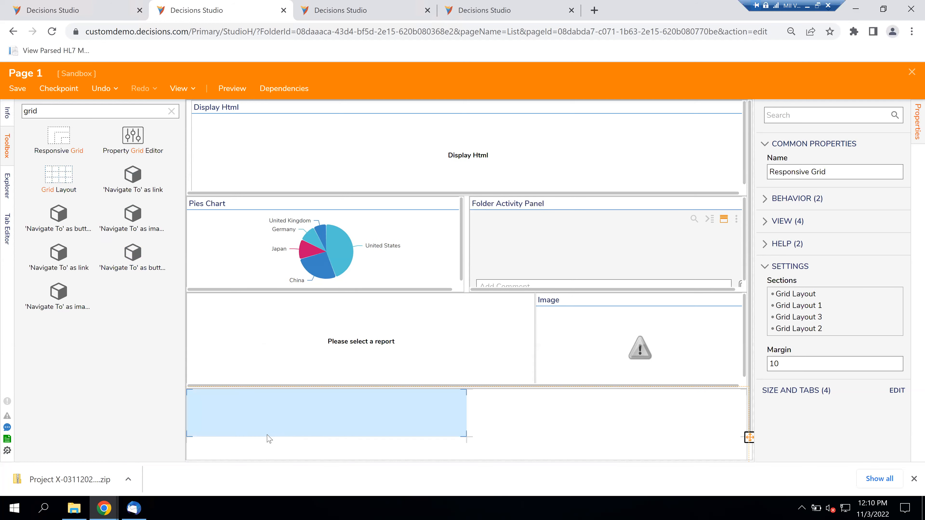
{"action": "left_click_drag", "start_coordinate": [58, 139], "coordinate": [361, 433]}
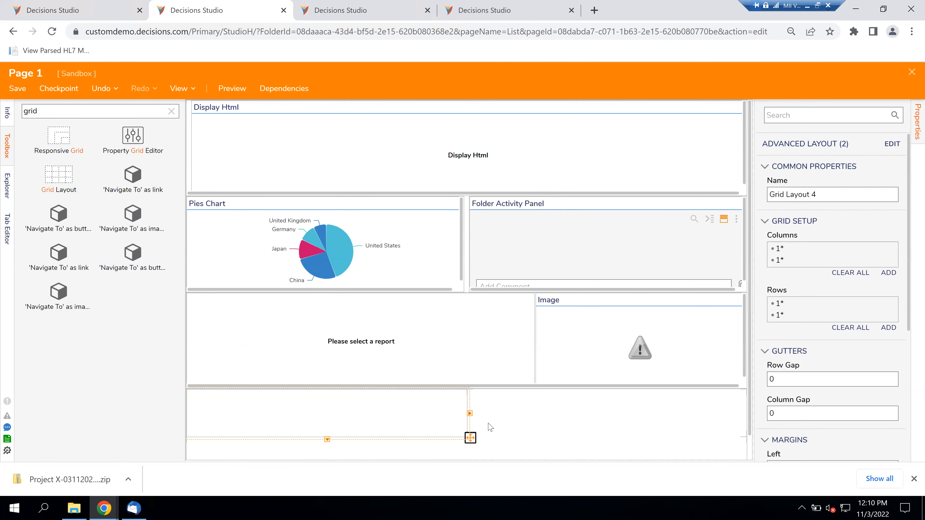
{"action": "left_click", "coordinate": [470, 415]}
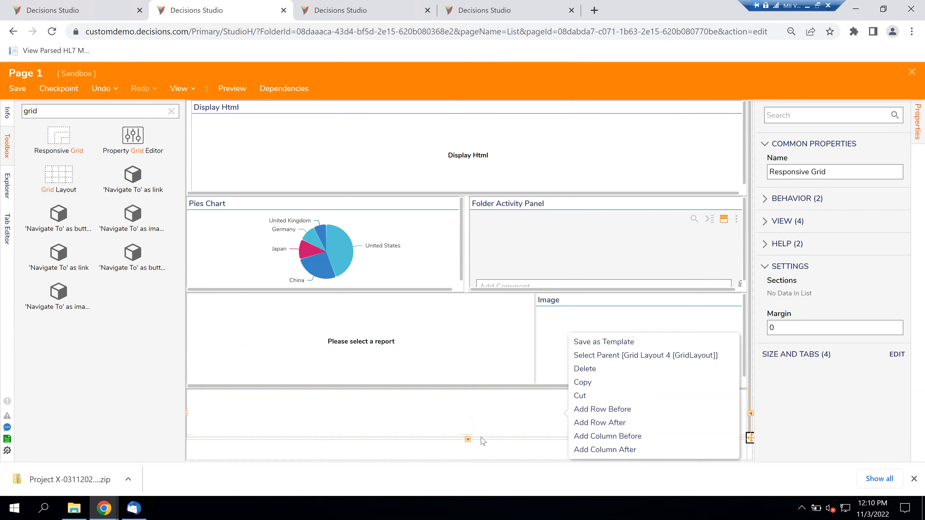
{"action": "left_click", "coordinate": [468, 441]}
{"action": "left_click", "coordinate": [468, 440]}
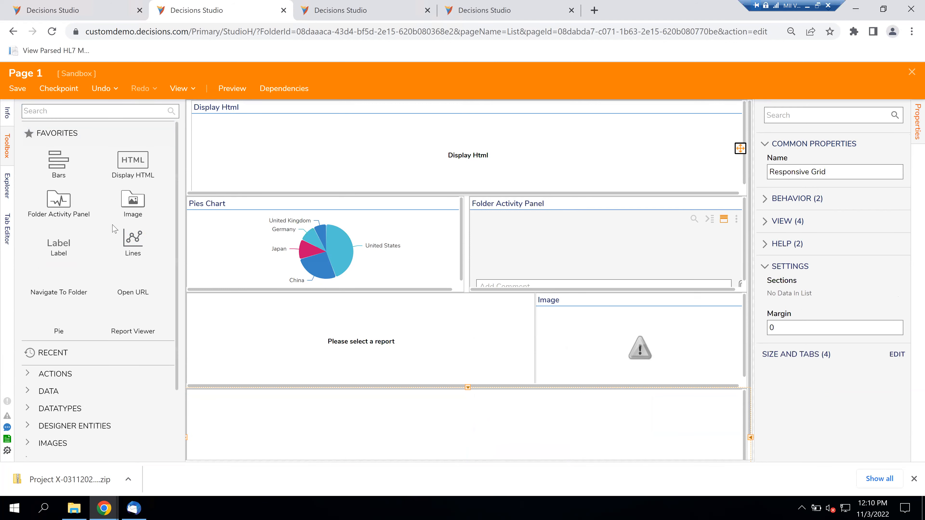
Try to place an Image inside the nested Responsive Grid, and remove that Responsive Grid from the bottom Grid Layout.
{"action": "left_click_drag", "start_coordinate": [135, 211], "coordinate": [280, 428]}
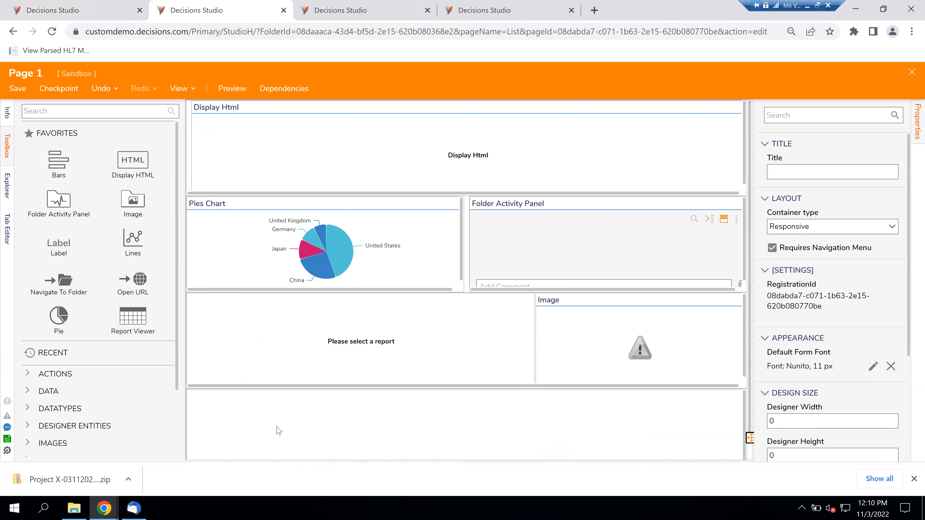
{"action": "left_click", "coordinate": [293, 431]}
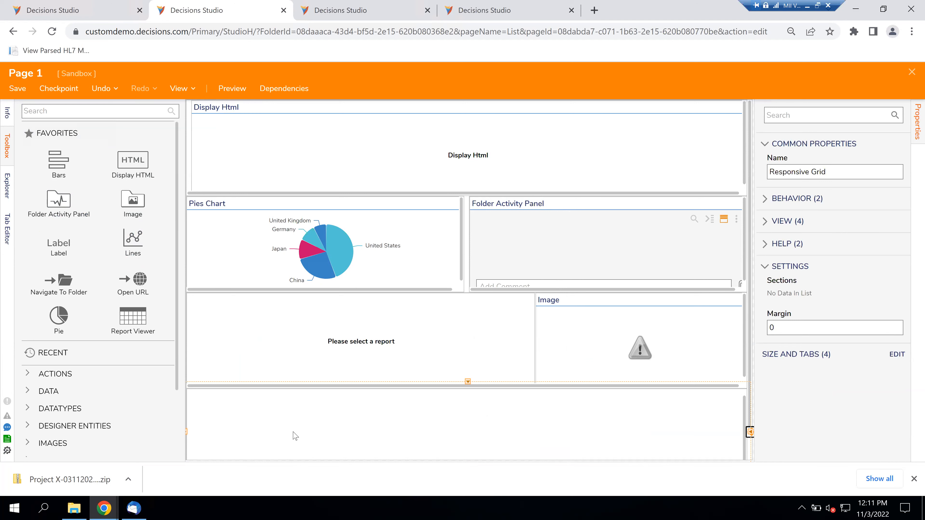
{"action": "right_click", "coordinate": [306, 419]}
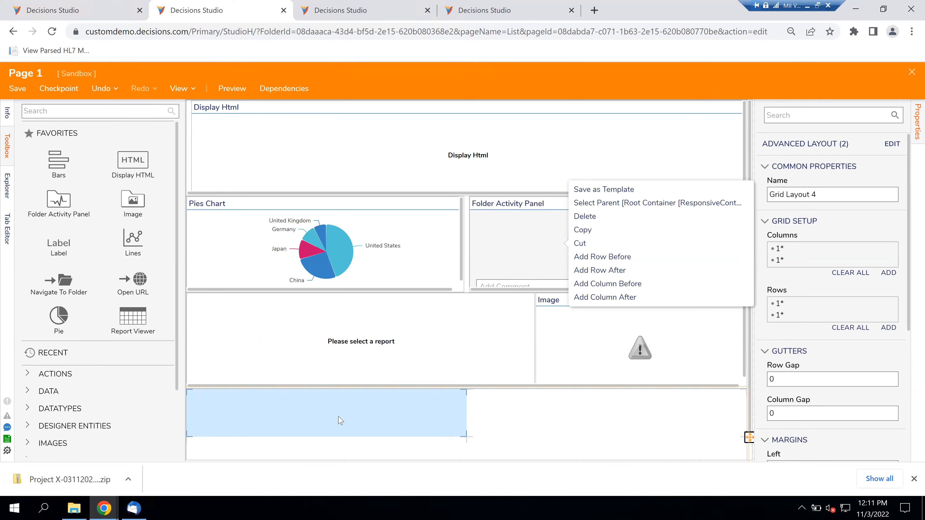
Place an Image in the first cell of the bottom Grid Layout, and delete that Image again.
{"action": "left_click", "coordinate": [264, 427]}
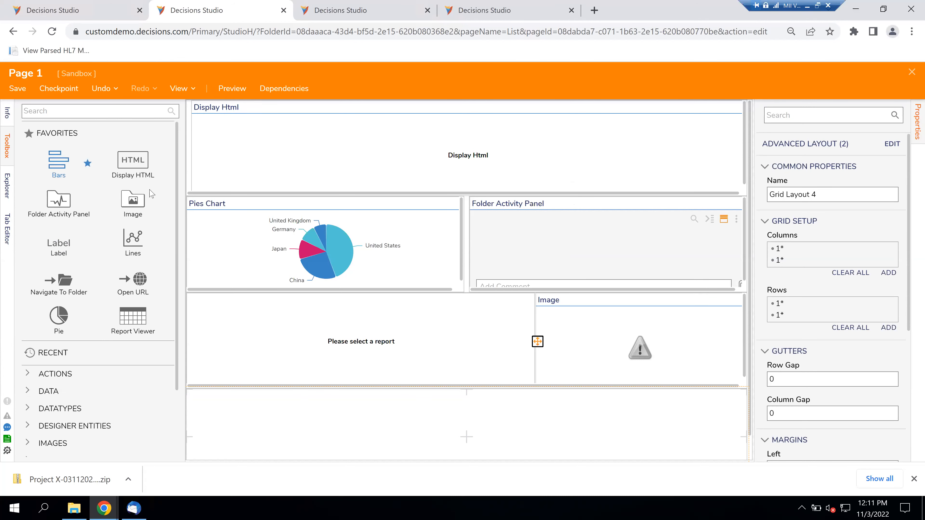
{"action": "left_click_drag", "start_coordinate": [132, 205], "coordinate": [265, 421]}
{"action": "right_click", "coordinate": [276, 428]}
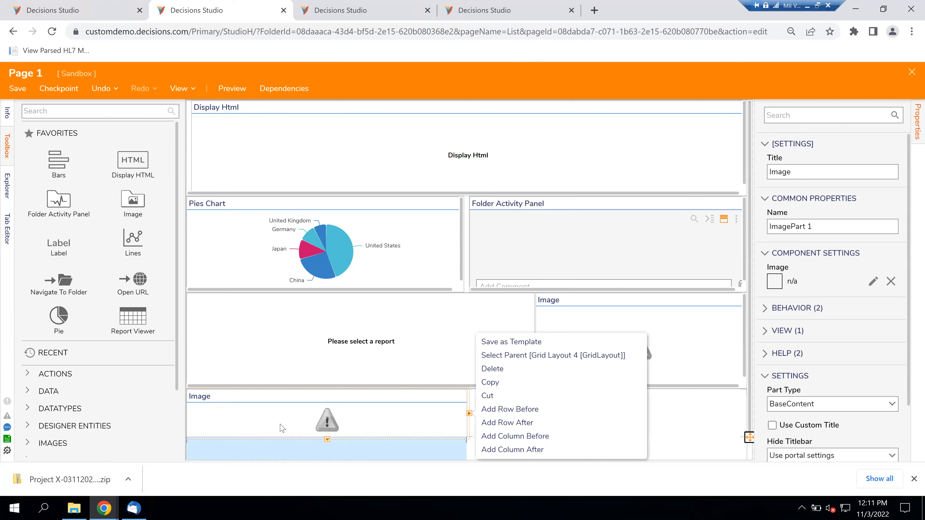
{"action": "left_click", "coordinate": [279, 452]}
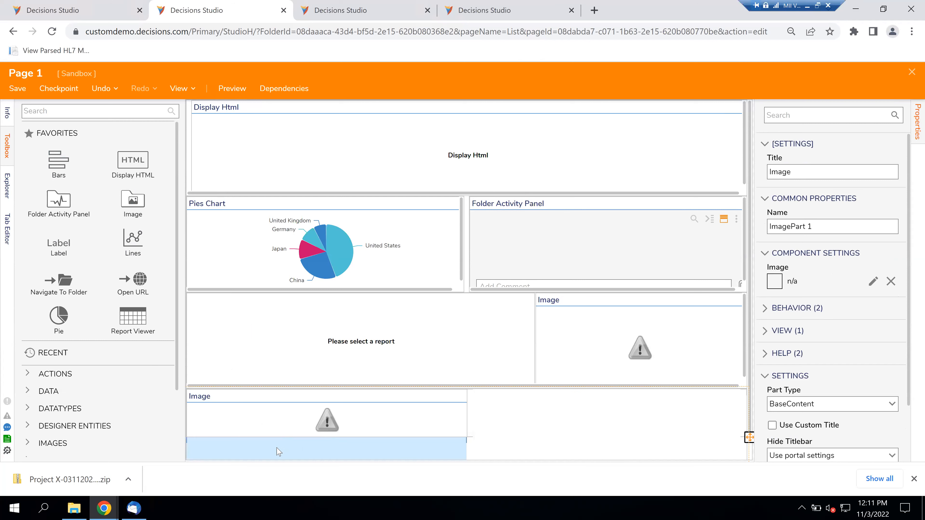
{"action": "left_click", "coordinate": [277, 422]}
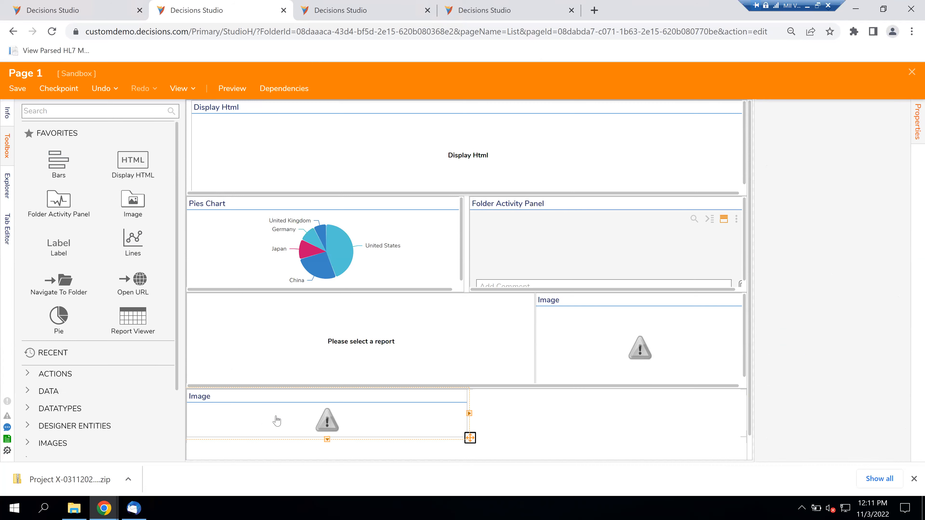
{"action": "right_click", "coordinate": [295, 417]}
{"action": "left_click", "coordinate": [321, 371]}
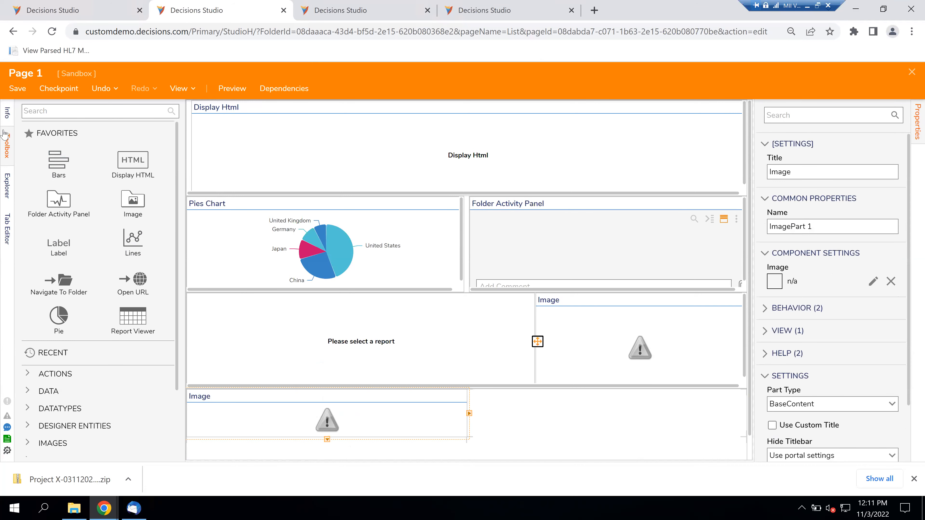
Find the Responsive Grid by searching for "respo", place it in the bottom Grid Layout's first cell, and try to put an Image inside it.
{"action": "left_click", "coordinate": [86, 112]}
{"action": "type", "text": "respo"}
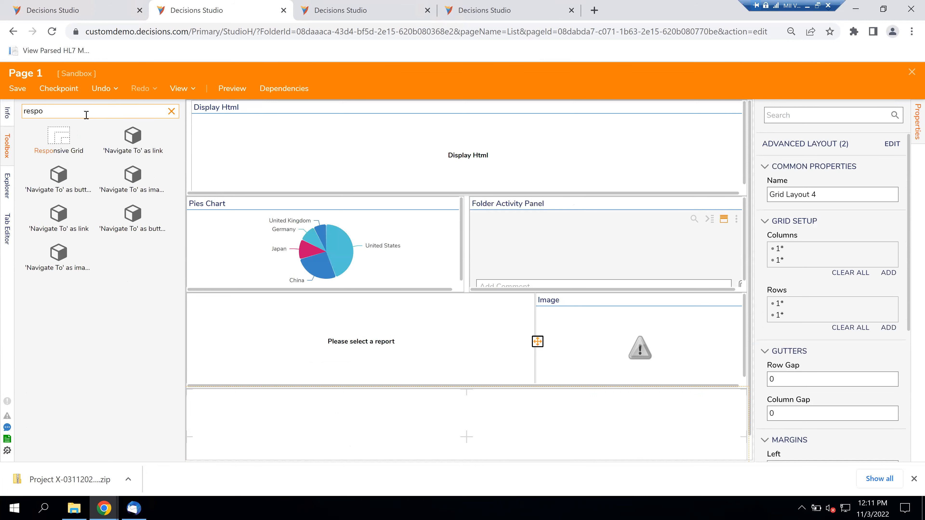
{"action": "left_click_drag", "start_coordinate": [58, 142], "coordinate": [259, 419]}
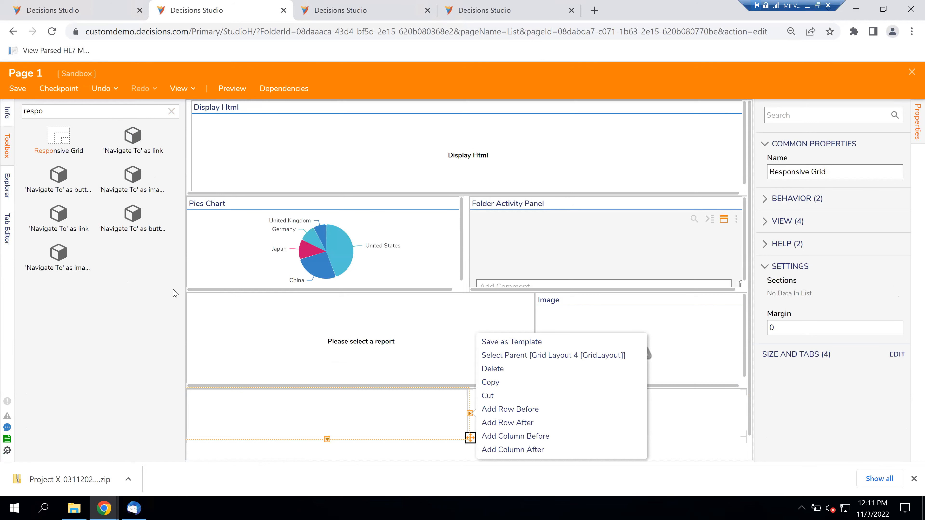
{"action": "left_click", "coordinate": [172, 111]}
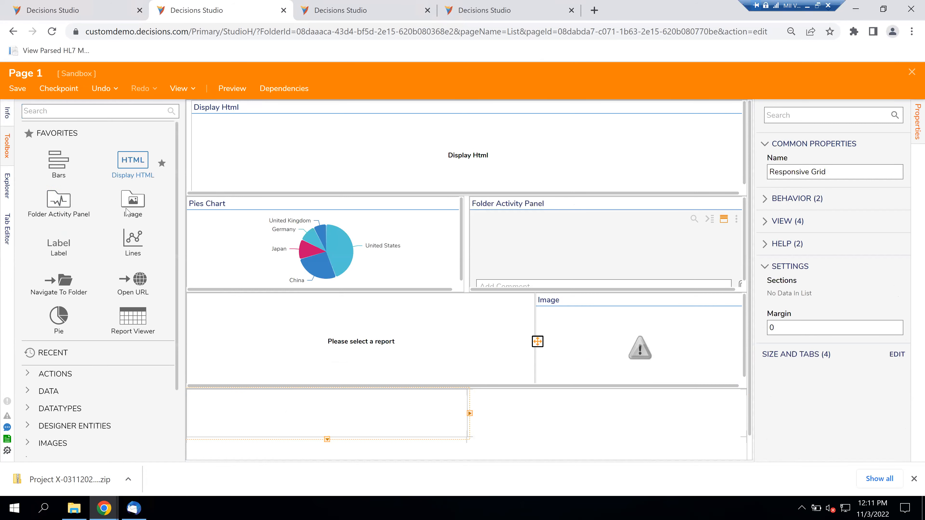
{"action": "left_click_drag", "start_coordinate": [197, 352], "coordinate": [242, 428]}
{"action": "left_click", "coordinate": [316, 414]}
{"action": "right_click", "coordinate": [416, 406]}
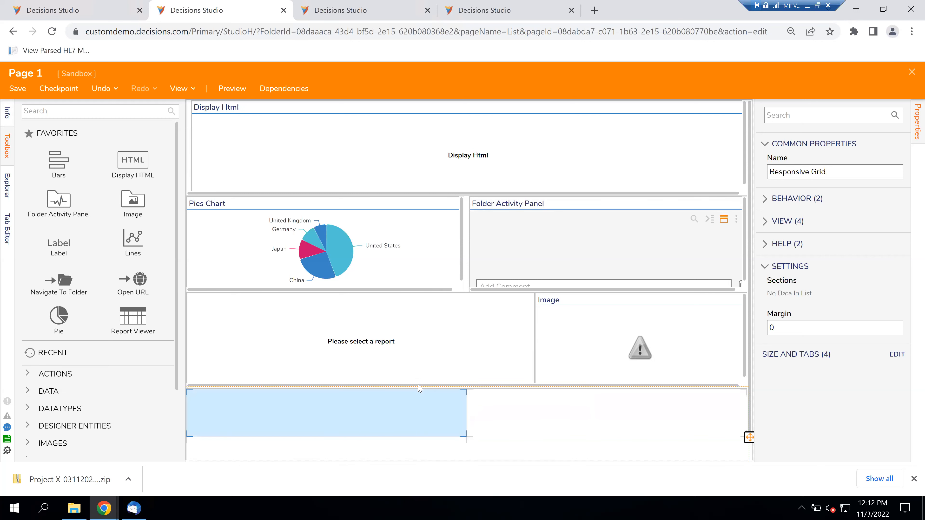
Delete the Grid Layout below the report row.
{"action": "right_click", "coordinate": [386, 387]}
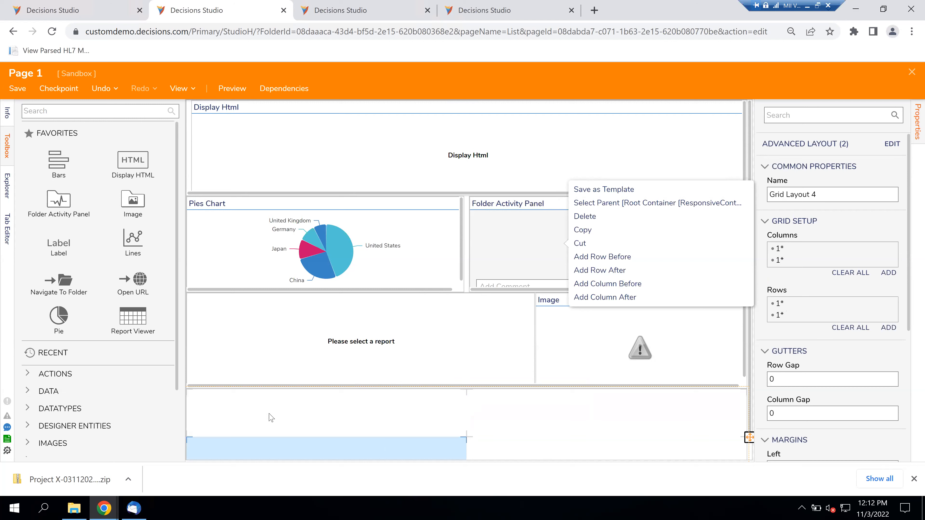
{"action": "left_click", "coordinate": [307, 423]}
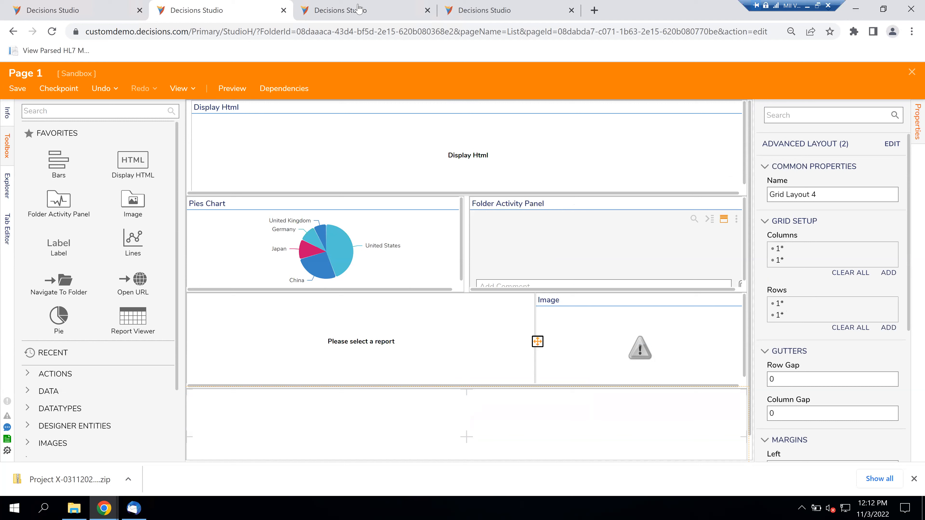
{"action": "left_click", "coordinate": [275, 428]}
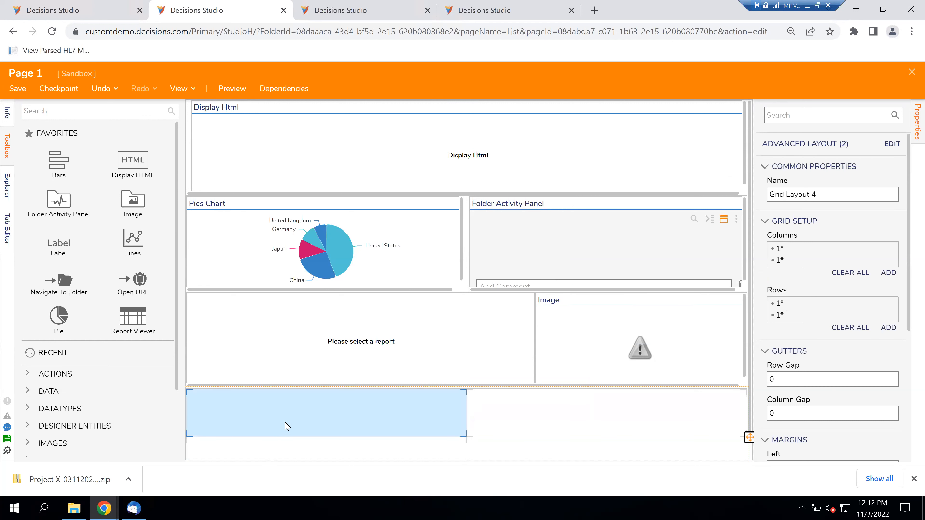
{"action": "key", "text": "Delete"}
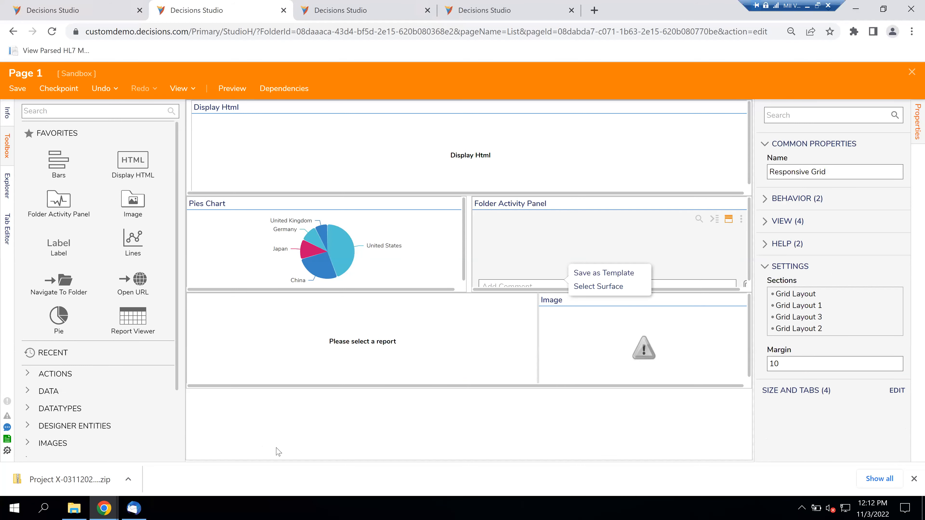
Review the width and height settings of the Grid Layout 2 section, and the page surface's layout, design size and style settings.
{"action": "left_click", "coordinate": [465, 366]}
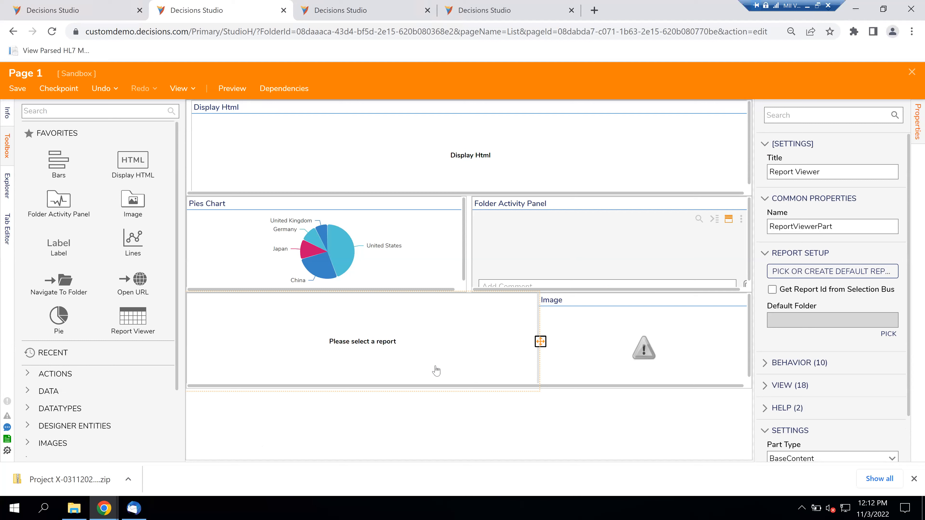
{"action": "left_click", "coordinate": [330, 422]}
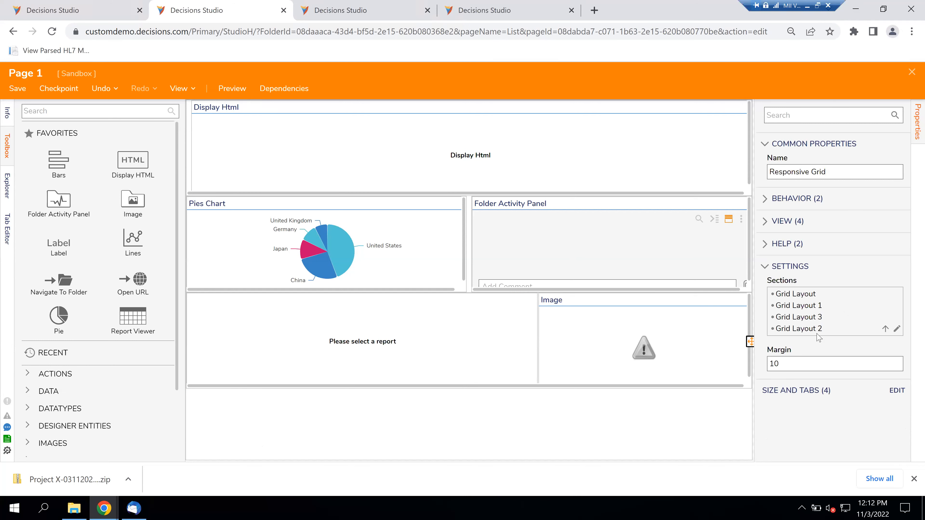
{"action": "left_click", "coordinate": [897, 328]}
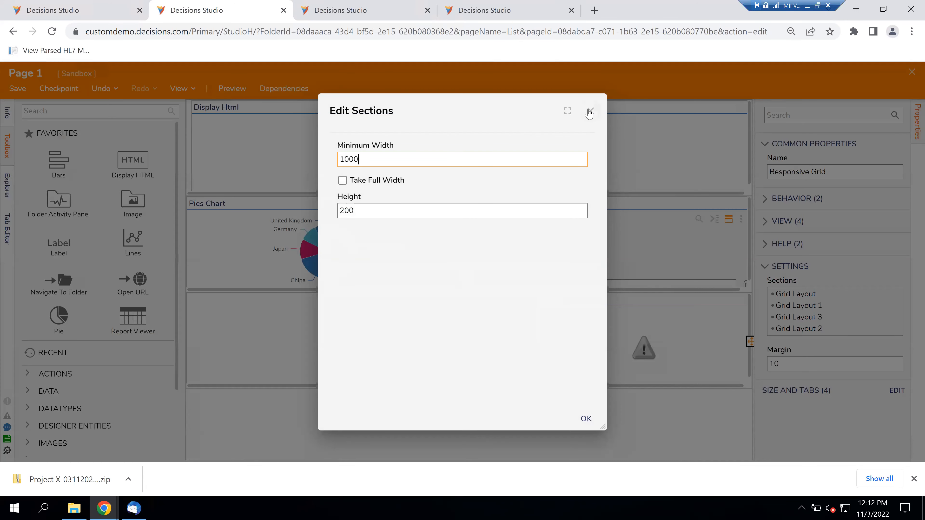
{"action": "left_click", "coordinate": [591, 111]}
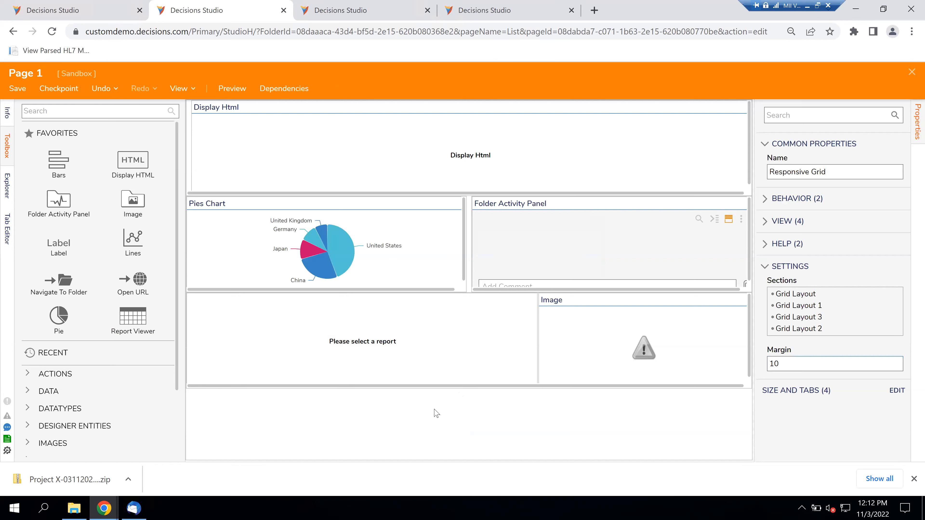
{"action": "right_click", "coordinate": [381, 416]}
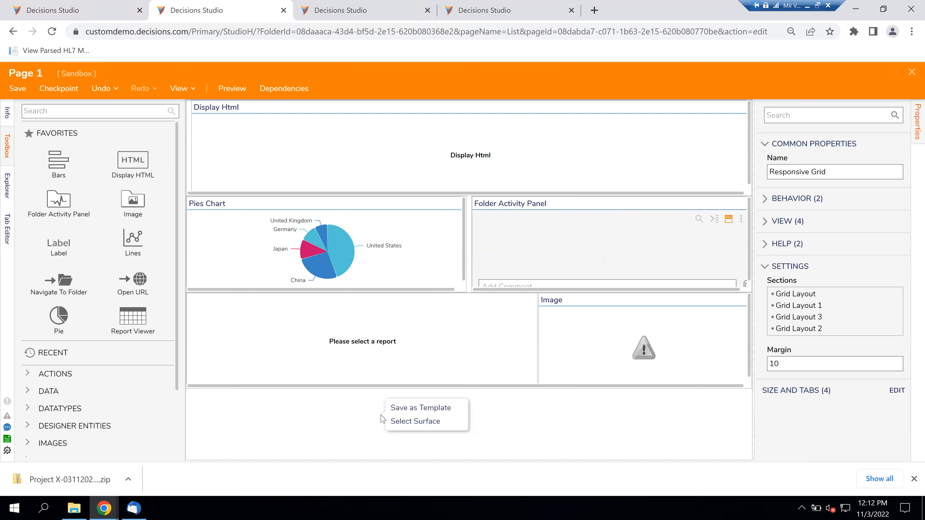
{"action": "left_click", "coordinate": [409, 422]}
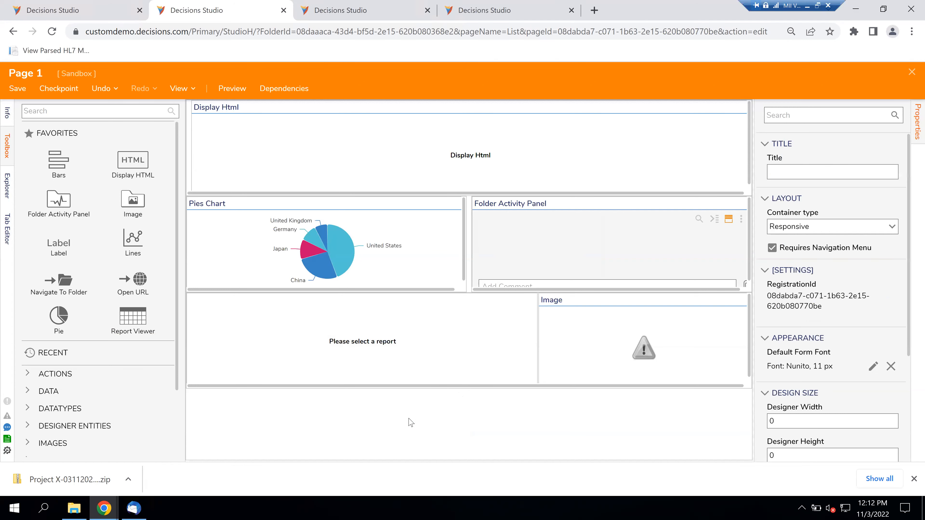
{"action": "scroll", "coordinate": [786, 349], "scroll_direction": "down", "scroll_amount": 5}
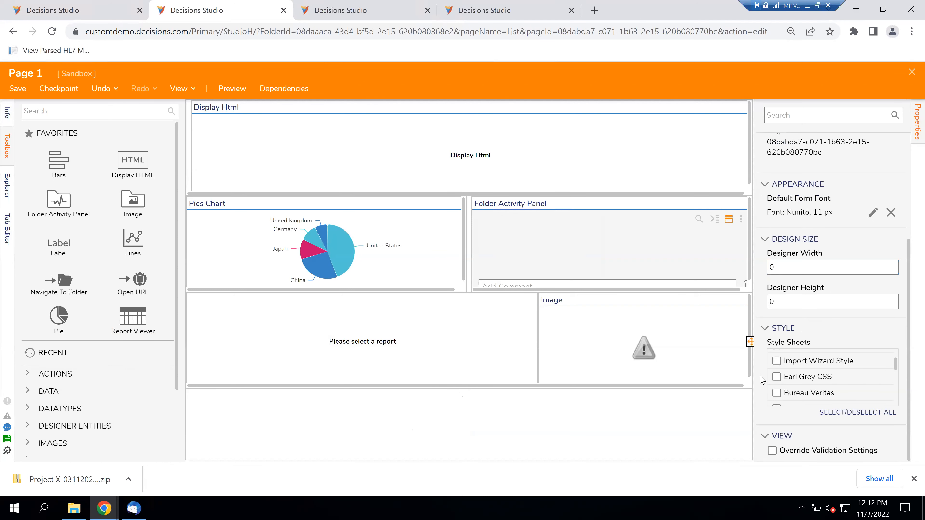
{"action": "scroll", "coordinate": [758, 339], "scroll_direction": "up", "scroll_amount": 5}
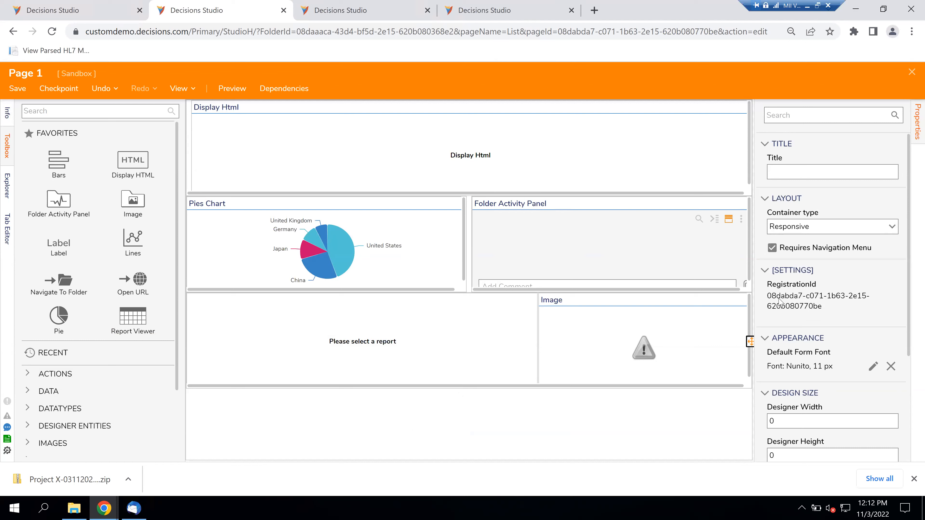
Add a row above the Report Viewer in Grid Layout 2.
{"action": "left_click", "coordinate": [462, 372]}
{"action": "left_click", "coordinate": [550, 366]}
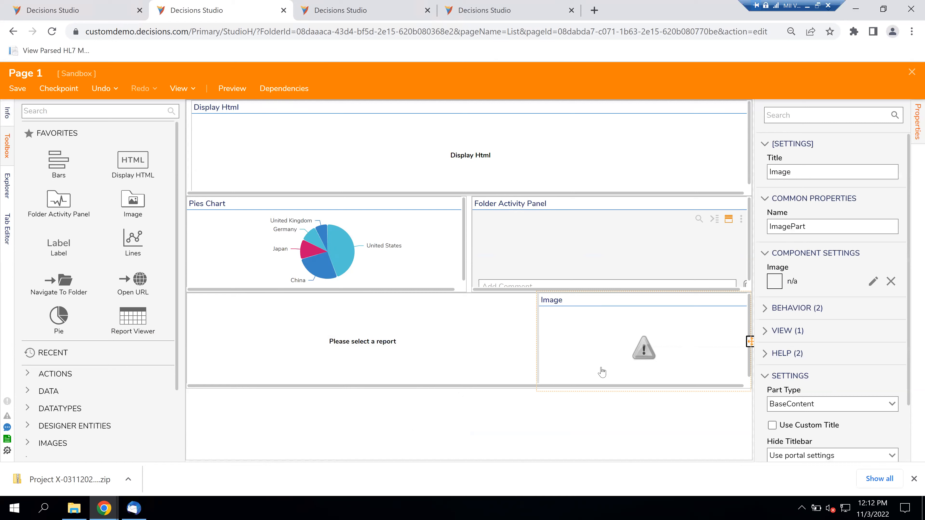
{"action": "right_click", "coordinate": [590, 361]}
{"action": "left_click", "coordinate": [619, 353]}
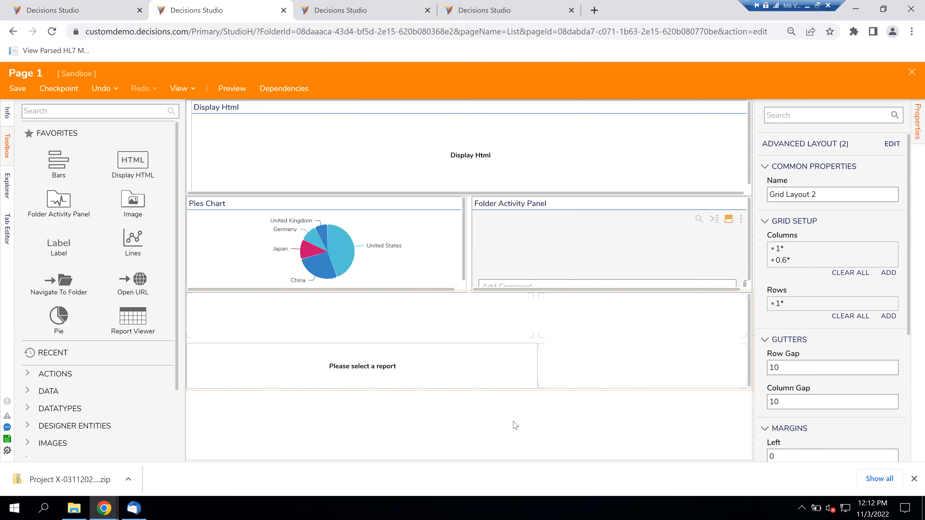
Check the container type of the page surface, the grid setup of Grid Layout 2 and the section list of the Responsive Grid.
{"action": "left_click", "coordinate": [340, 399]}
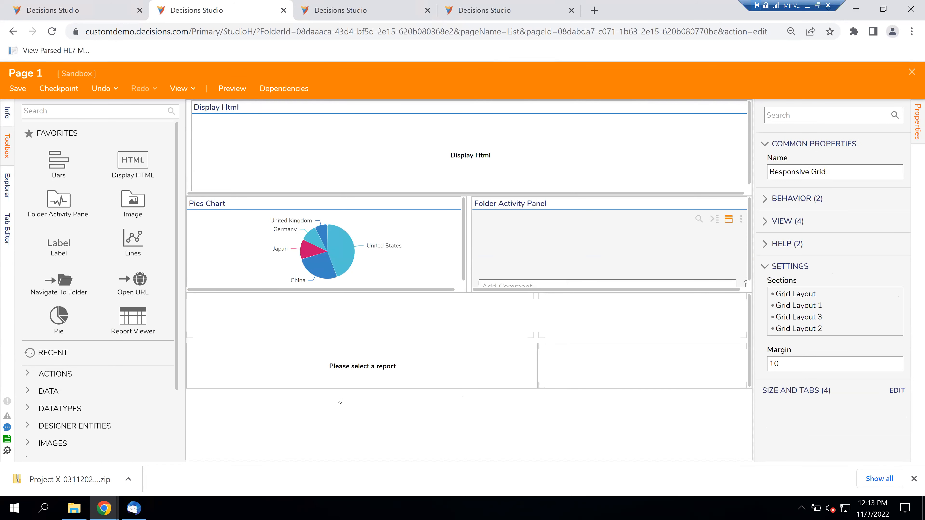
{"action": "right_click", "coordinate": [332, 411]}
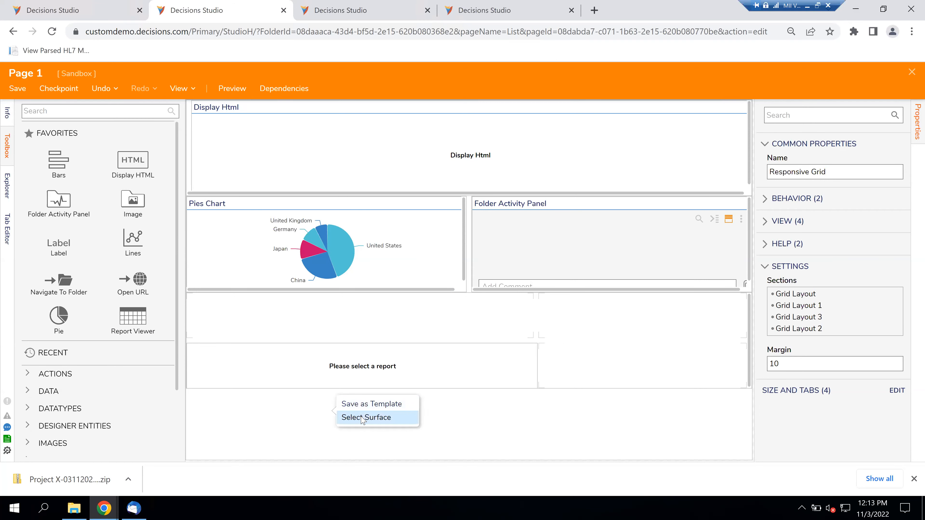
{"action": "left_click", "coordinate": [362, 418]}
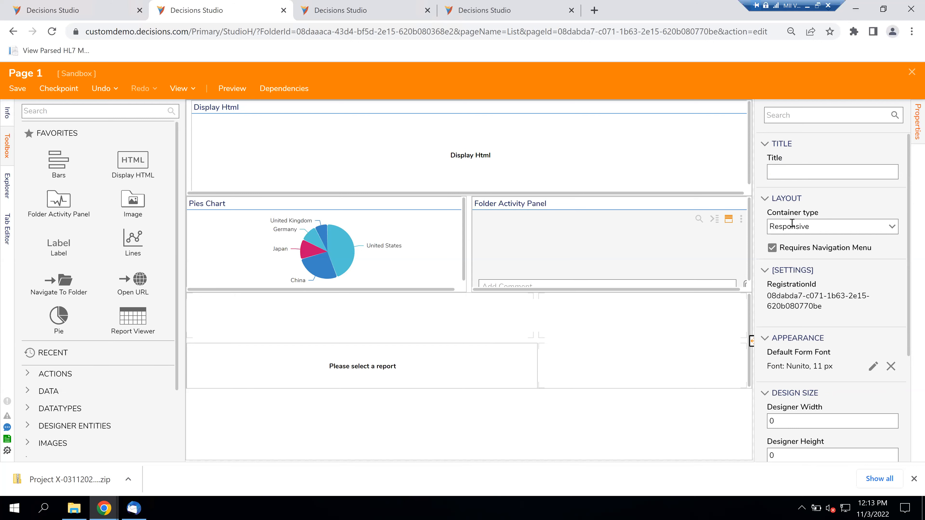
{"action": "left_click", "coordinate": [316, 430]}
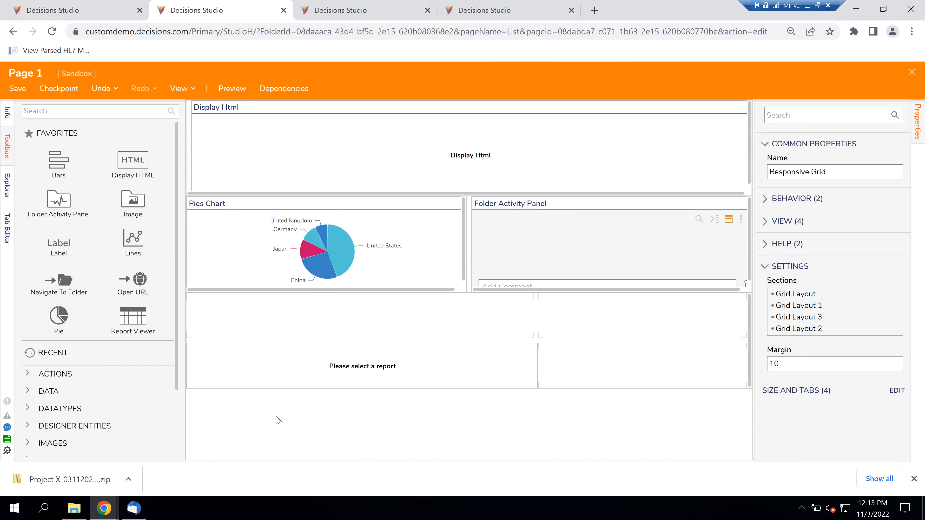
{"action": "left_click", "coordinate": [659, 368]}
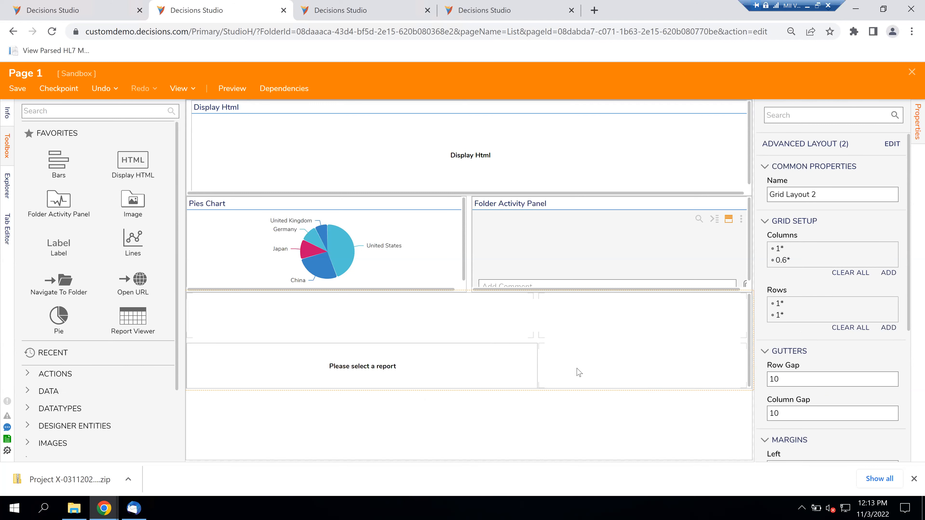
{"action": "left_click", "coordinate": [574, 424]}
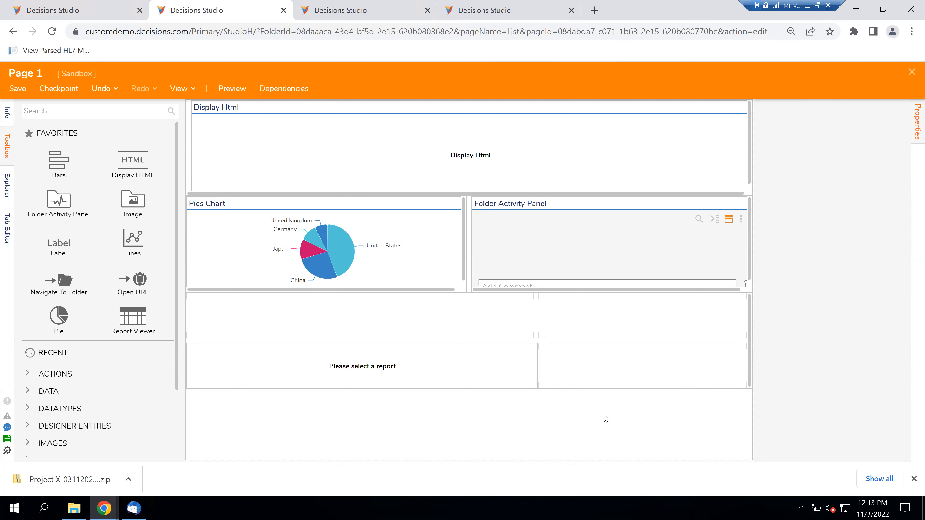
{"action": "left_click", "coordinate": [635, 373]}
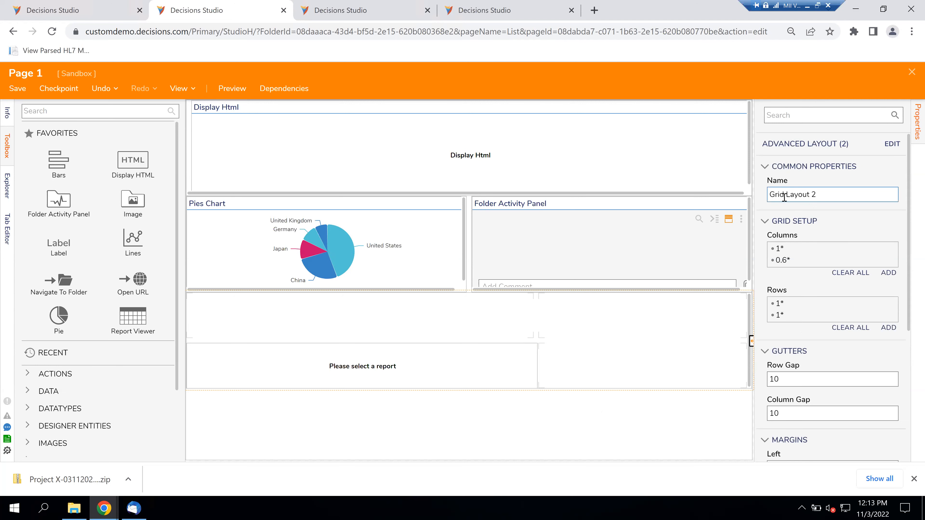
{"action": "left_click", "coordinate": [476, 365]}
{"action": "left_click", "coordinate": [433, 427]}
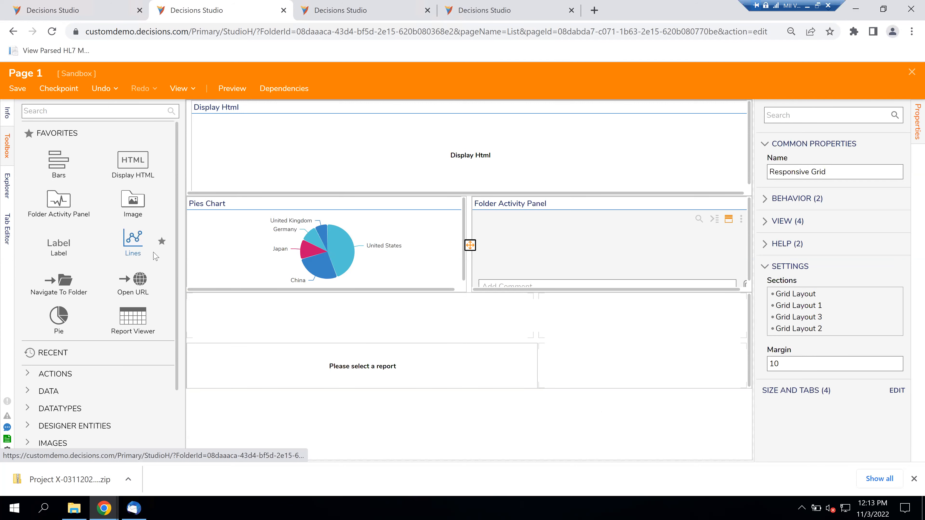
Find the grid components by searching for "grid", and place a new Grid Layout in the empty area below the report row.
{"action": "left_click", "coordinate": [76, 109]}
{"action": "type", "text": "grid"}
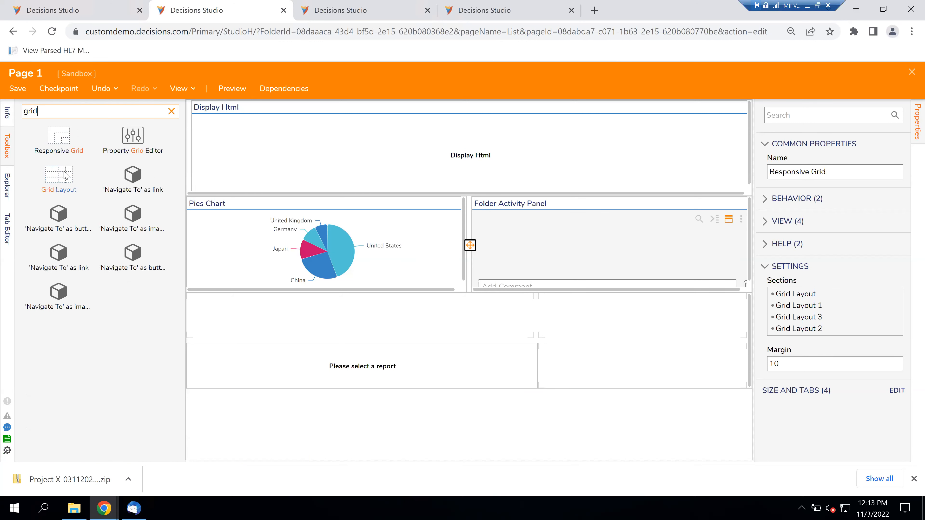
{"action": "mouse_move", "coordinate": [305, 453]}
{"action": "left_mouse_down"}
{"action": "mouse_move", "coordinate": [262, 443]}
{"action": "mouse_move", "coordinate": [316, 432]}
{"action": "mouse_move", "coordinate": [322, 452]}
{"action": "left_mouse_up"}
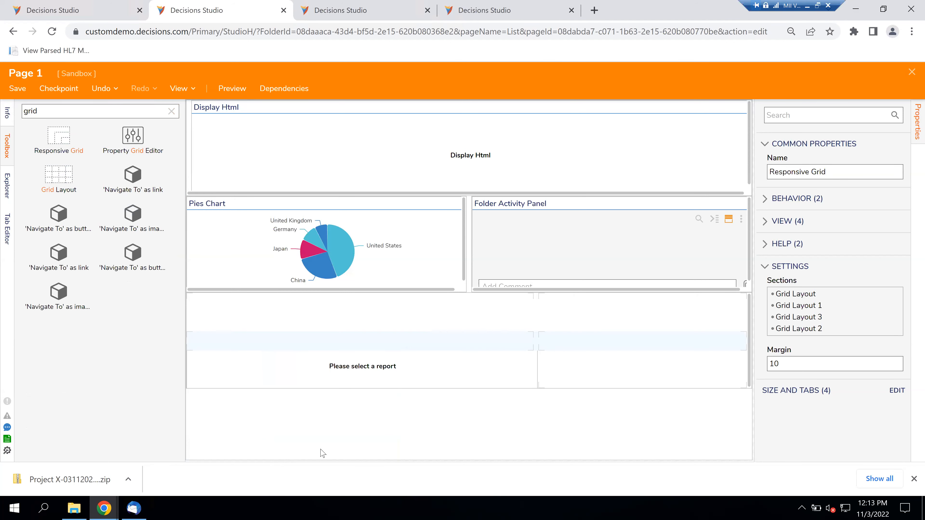
{"action": "left_click", "coordinate": [357, 417]}
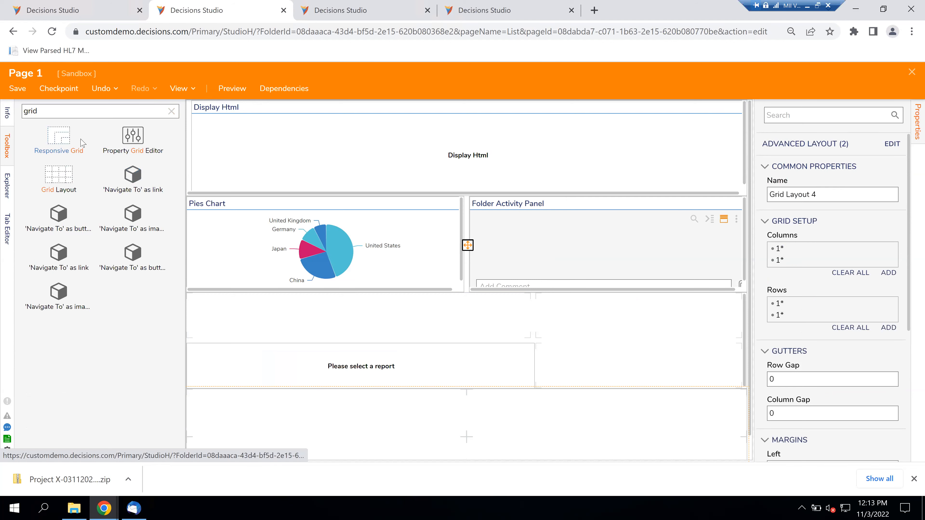
{"action": "left_click", "coordinate": [522, 324]}
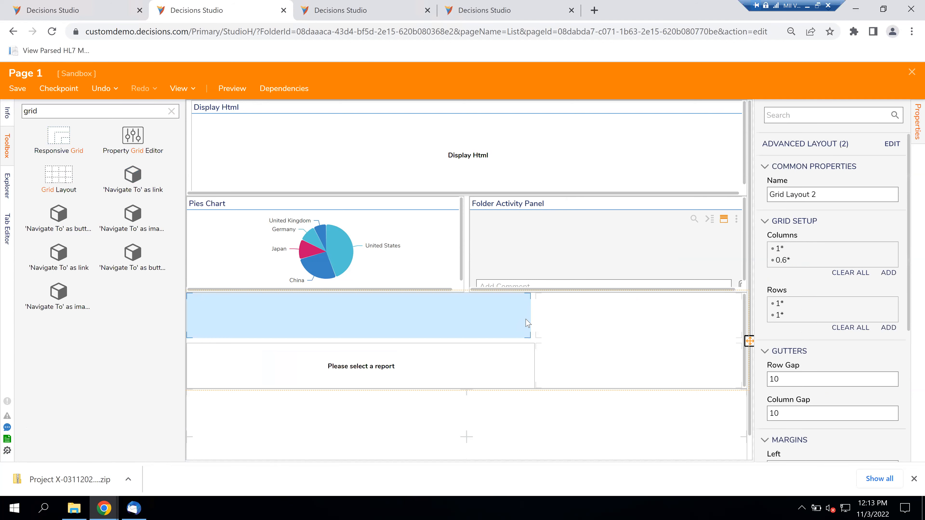
Place an Image in the first cell of the new Grid Layout and a Report Viewer in the cell beside it.
{"action": "left_click", "coordinate": [518, 367]}
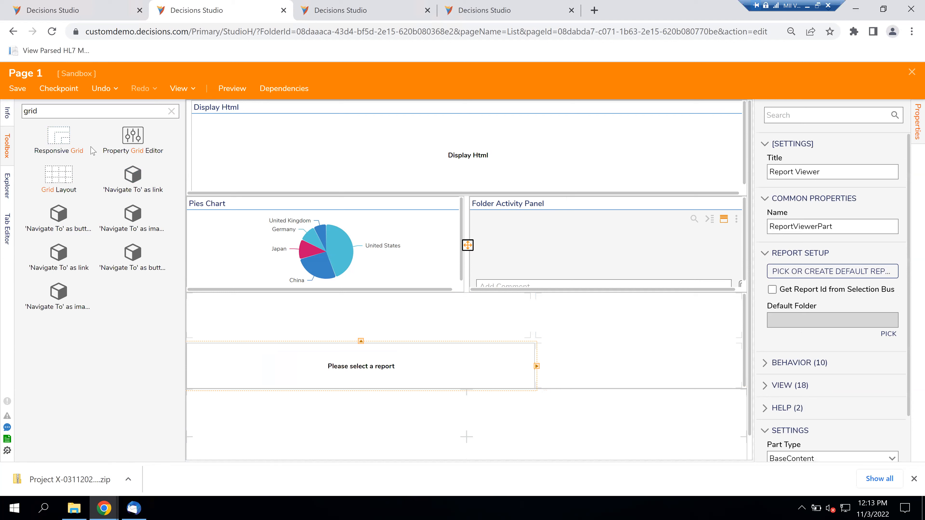
{"action": "left_click", "coordinate": [171, 111]}
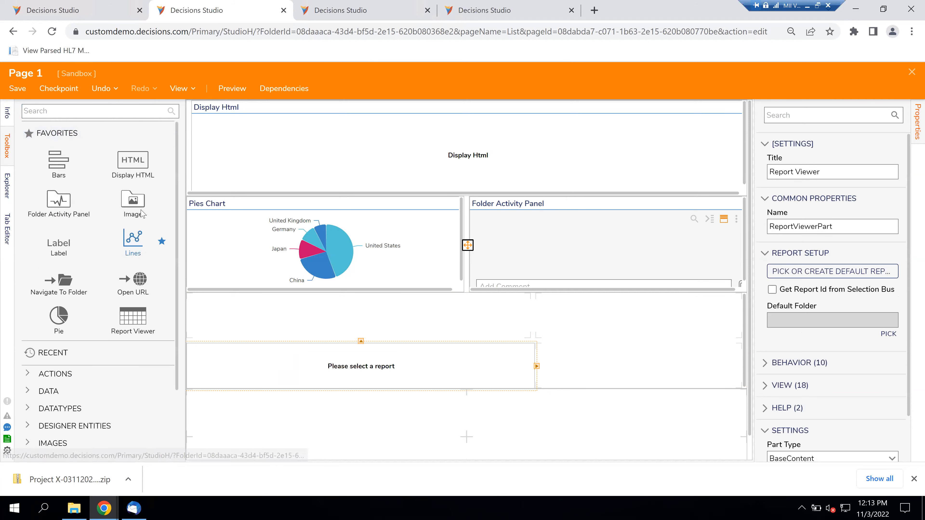
{"action": "left_click_drag", "start_coordinate": [164, 259], "coordinate": [323, 438]}
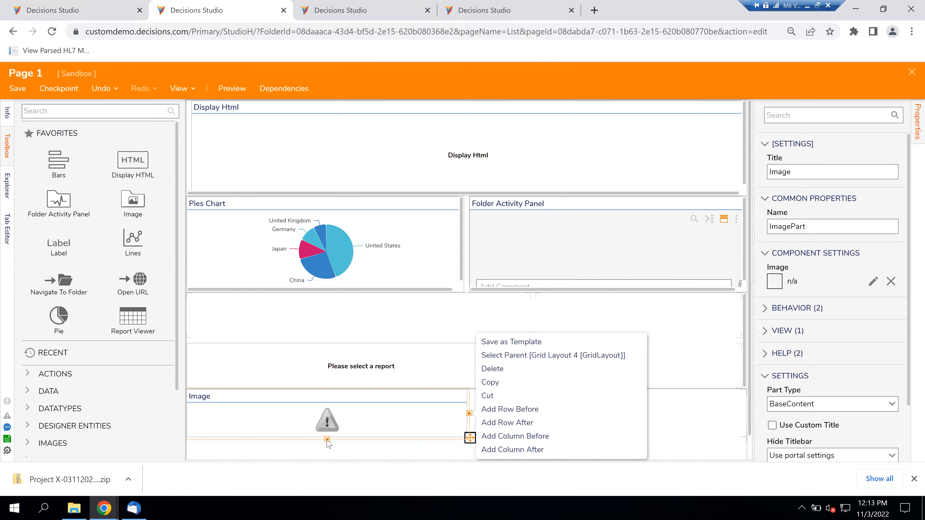
{"action": "left_click_drag", "start_coordinate": [136, 319], "coordinate": [543, 436]}
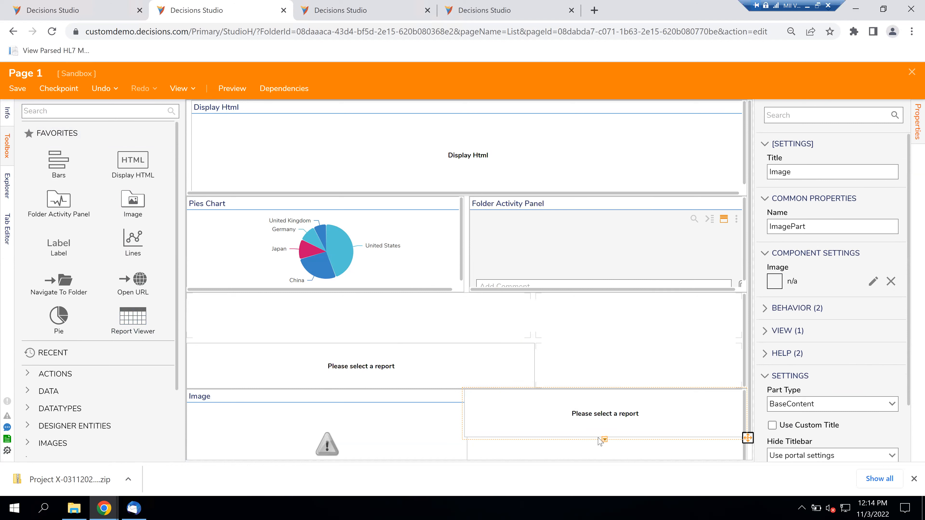
{"action": "left_click", "coordinate": [547, 448]}
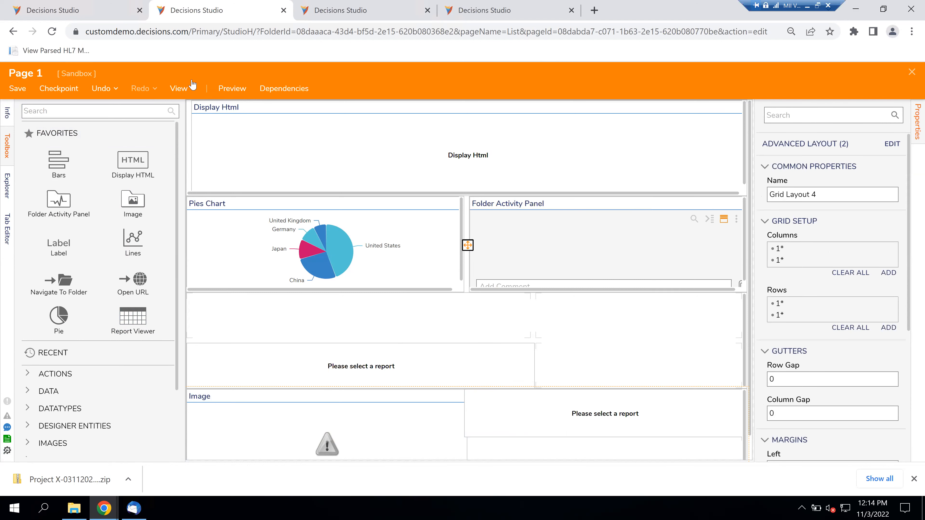
Save Page 1 without notes and refresh the published Responsive Dashboard page.
{"action": "left_click", "coordinate": [20, 91]}
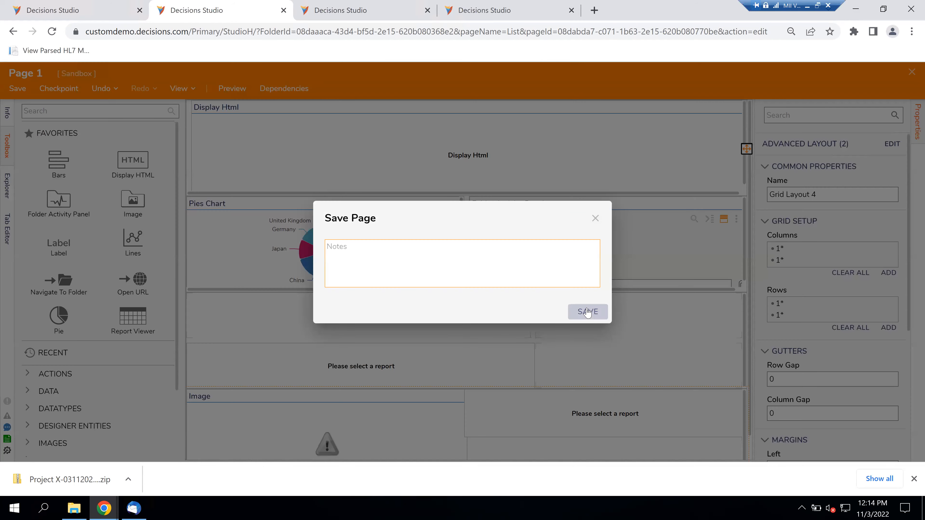
{"action": "left_click", "coordinate": [587, 312]}
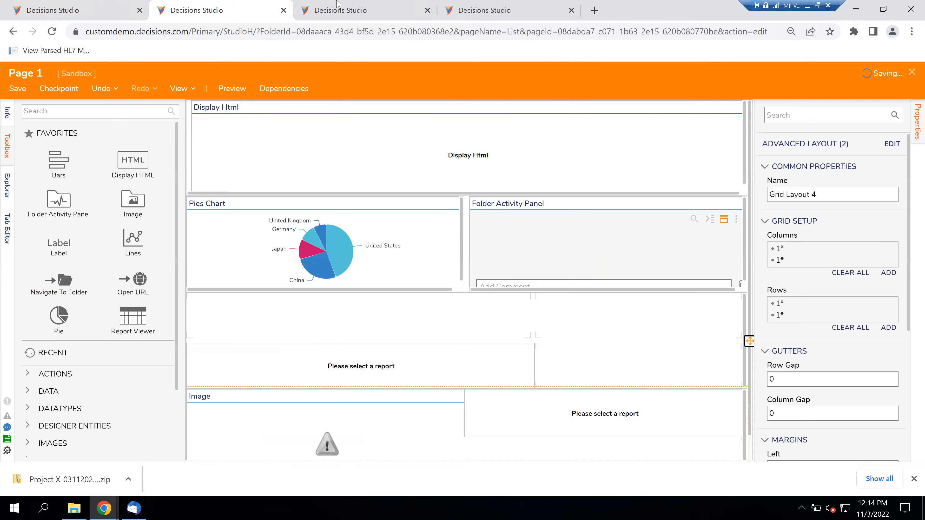
{"action": "left_click", "coordinate": [297, 9]}
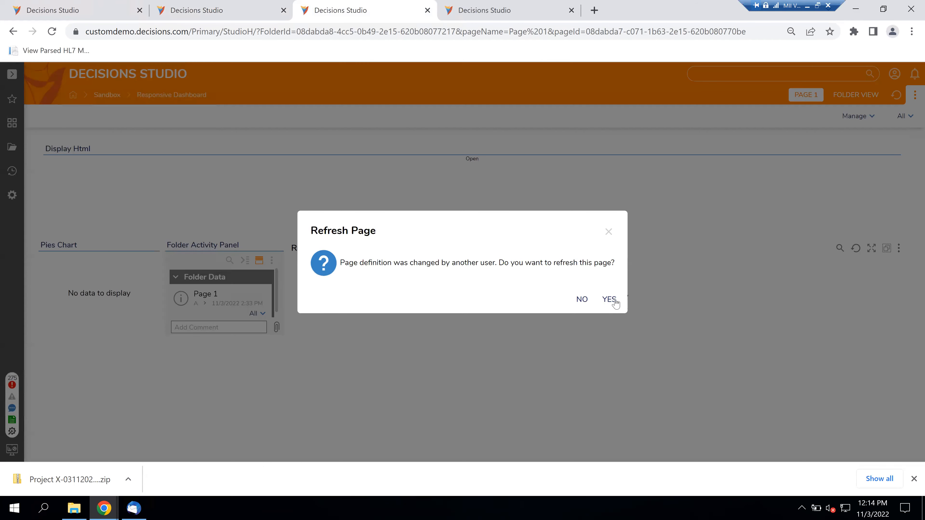
{"action": "left_click", "coordinate": [604, 301]}
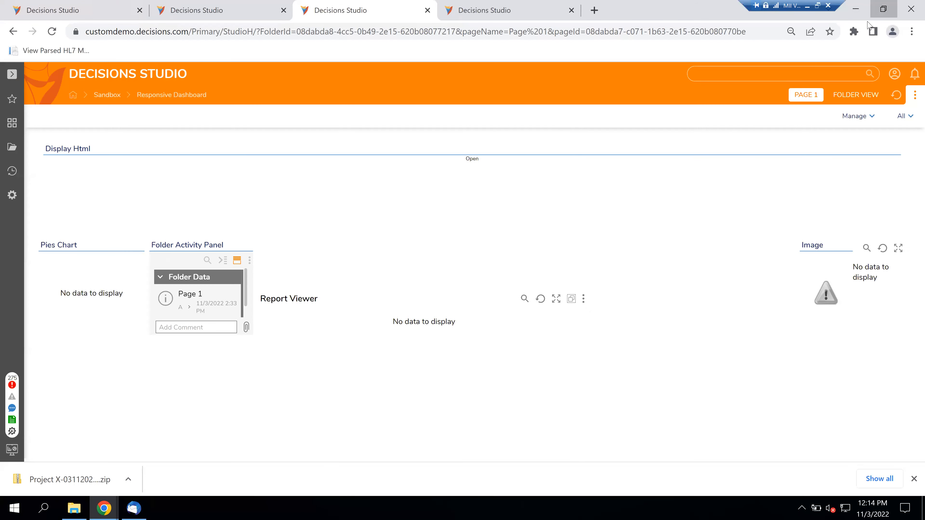
Examine how the dashboard components rearrange in a smaller browser window, including the lower report and image rows, and restore the full-size window.
{"action": "key", "text": "super+Down"}
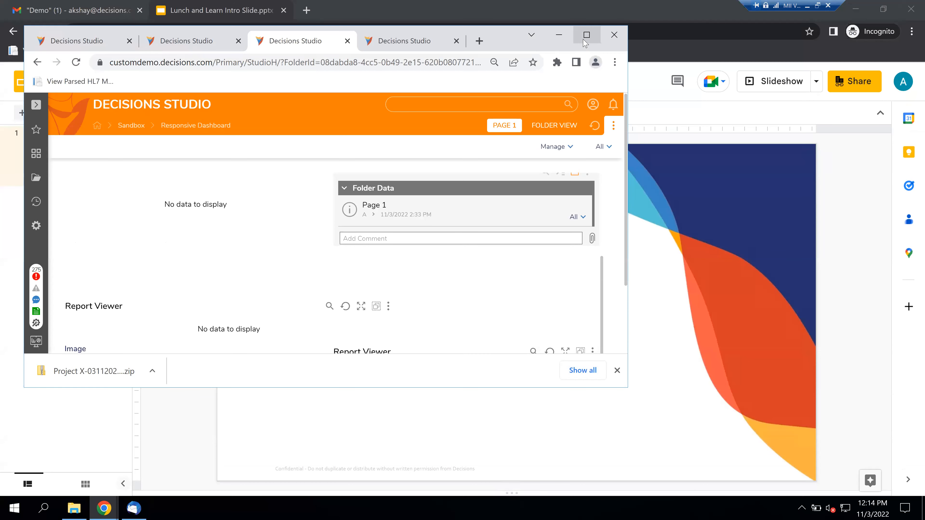
{"action": "key", "text": "super+Up"}
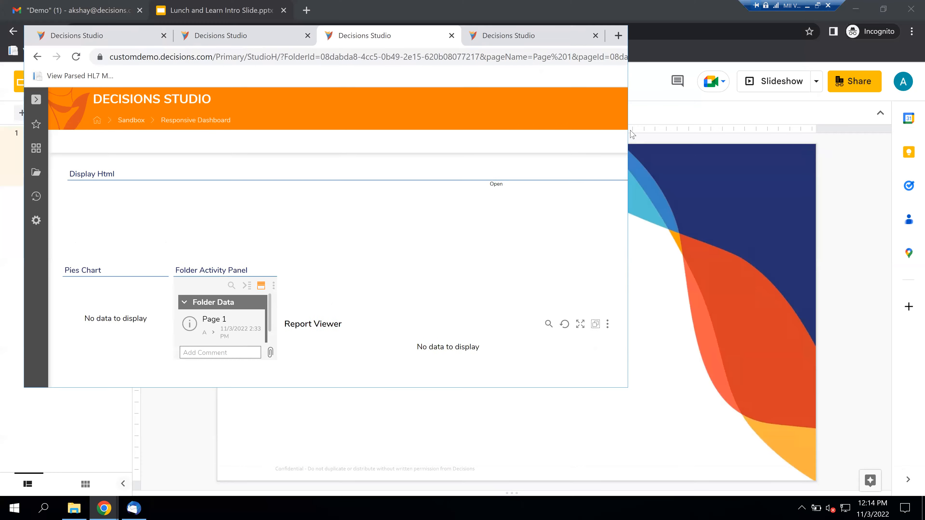
{"action": "left_click", "coordinate": [884, 9]}
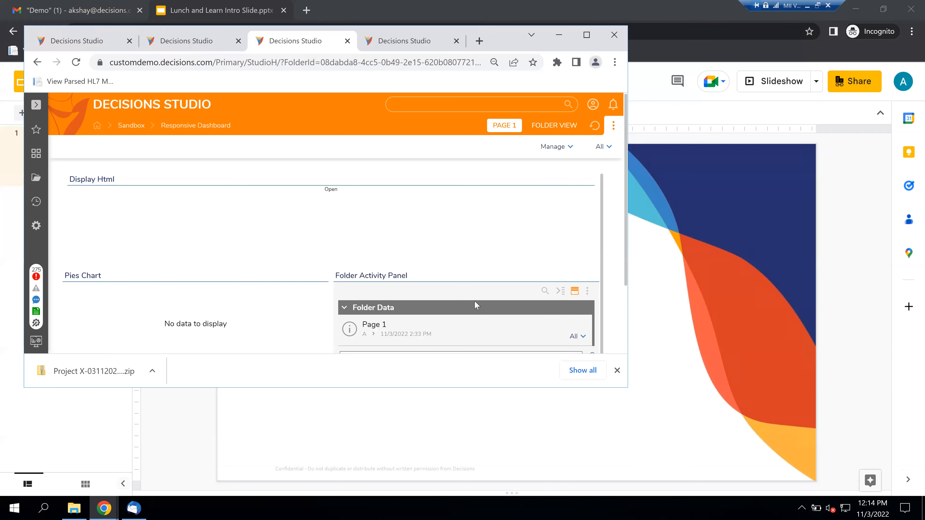
{"action": "scroll", "coordinate": [327, 273], "scroll_direction": "down", "scroll_amount": 3}
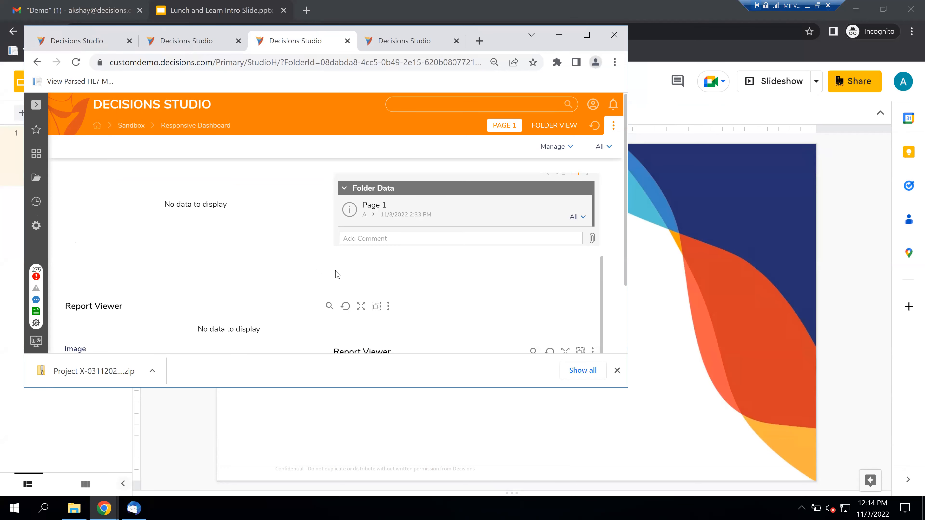
{"action": "scroll", "coordinate": [337, 274], "scroll_direction": "down", "scroll_amount": 2}
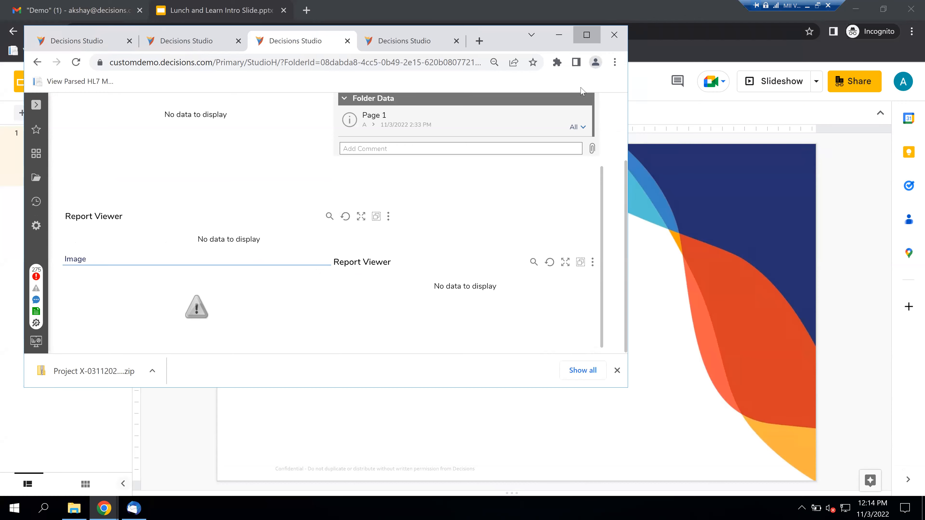
{"action": "left_click", "coordinate": [587, 36]}
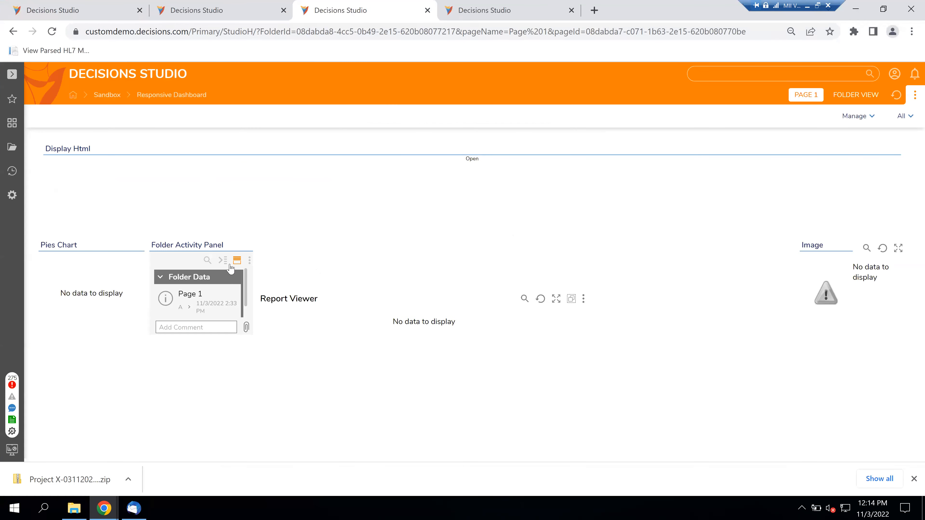
Return to the Page 1 designer, check the Responsive Grid's section list, and delete the Grid Layout holding the Image and second Report Viewer.
{"action": "left_click", "coordinate": [229, 6]}
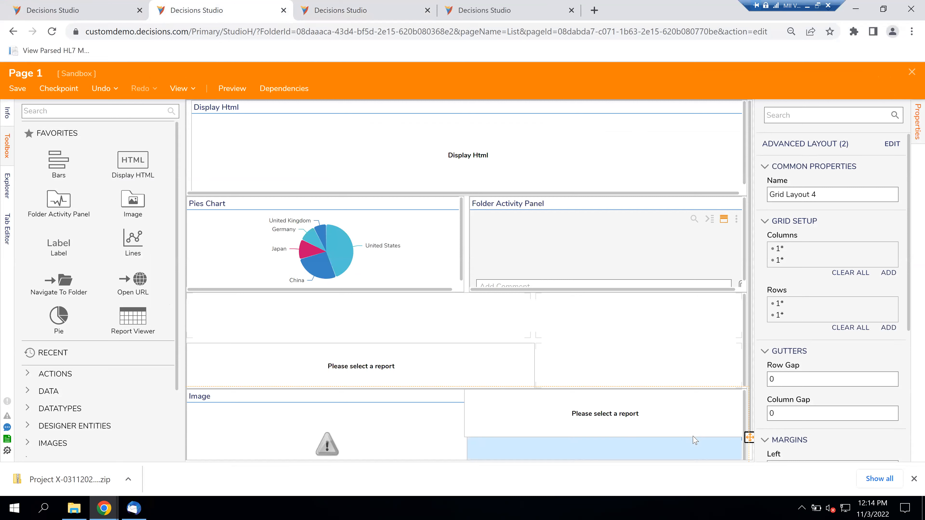
{"action": "left_click", "coordinate": [684, 454]}
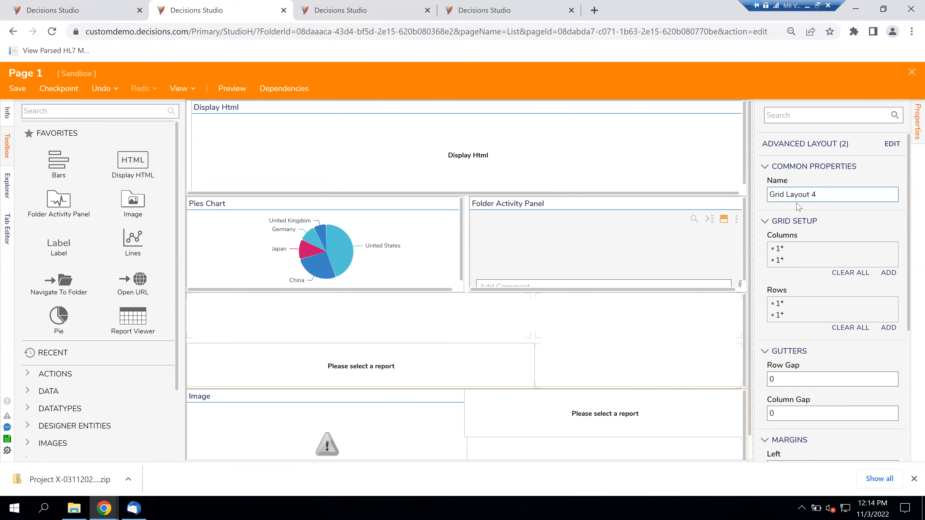
{"action": "right_click", "coordinate": [651, 452]}
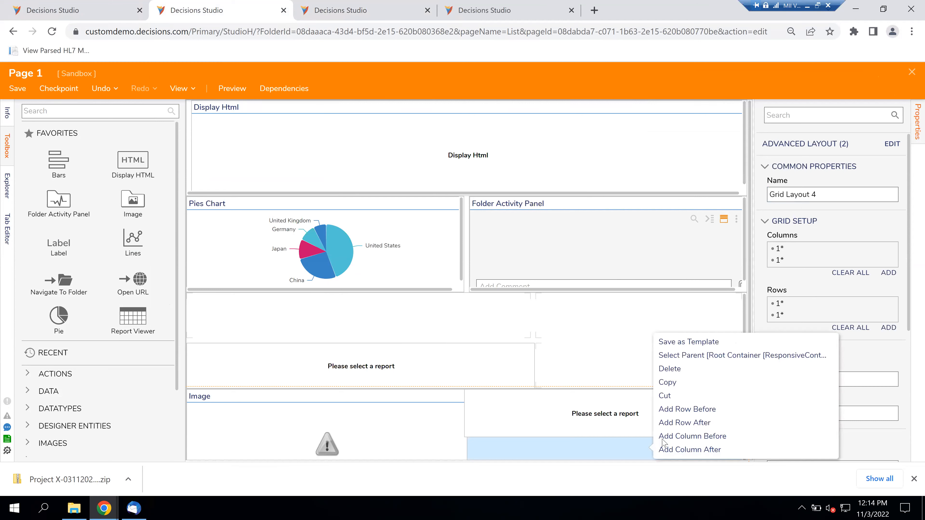
{"action": "left_click", "coordinate": [676, 359]}
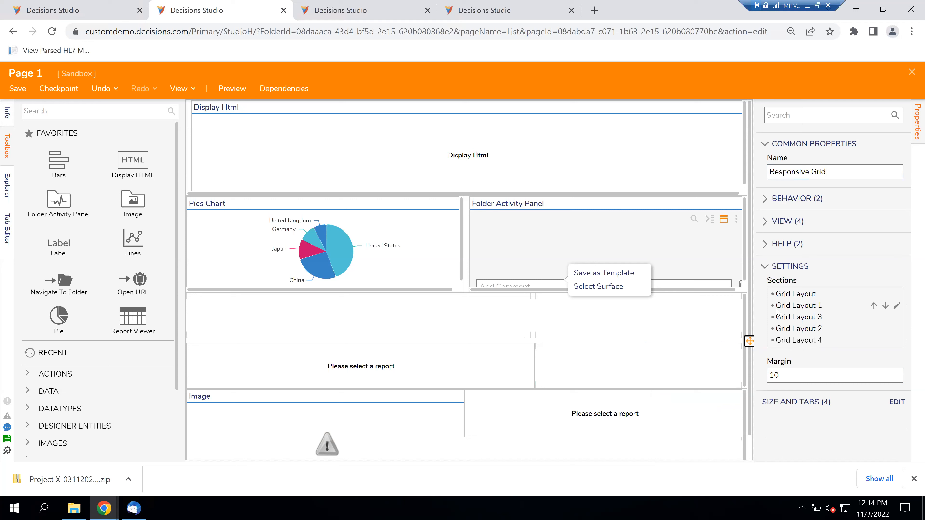
{"action": "left_click", "coordinate": [662, 442]}
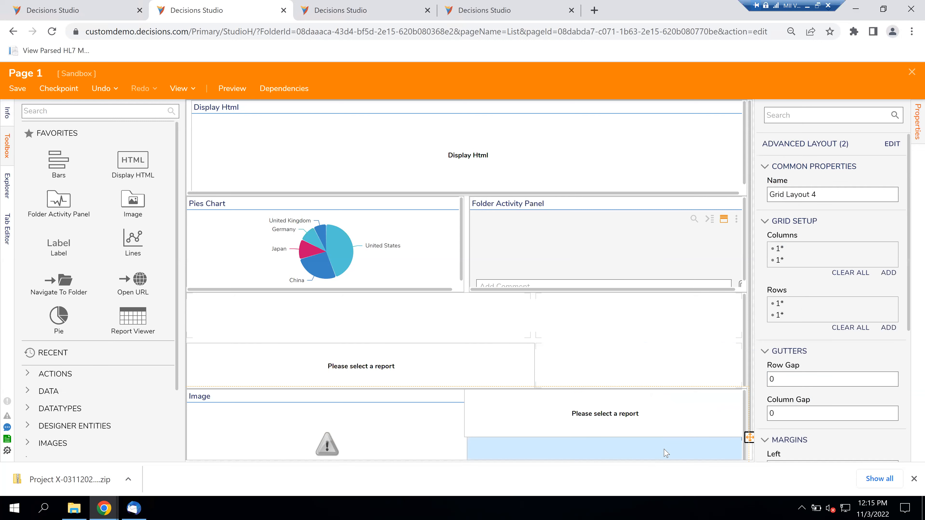
{"action": "key", "text": "Delete"}
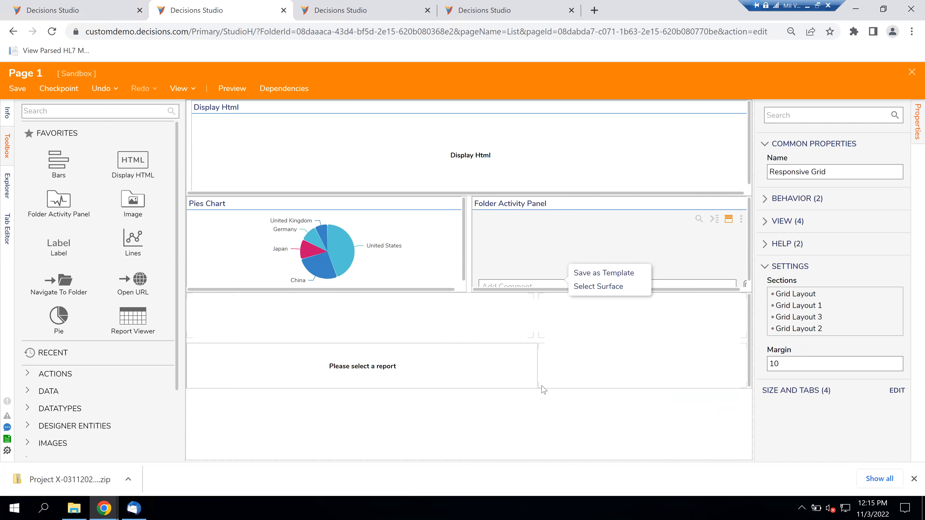
Check the page surface and Responsive Grid properties, and place a Grid Layout found by searching for "grid" below the report row.
{"action": "left_click", "coordinate": [274, 419]}
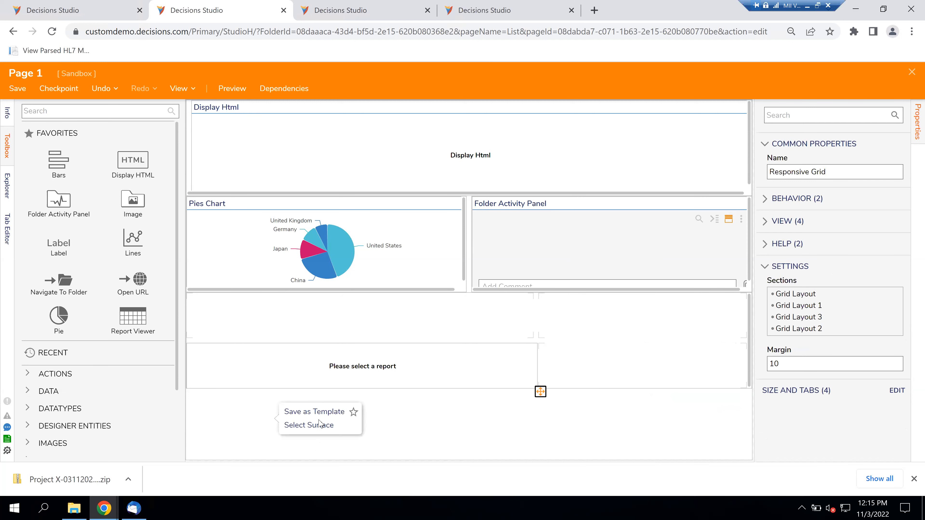
{"action": "left_click", "coordinate": [319, 425]}
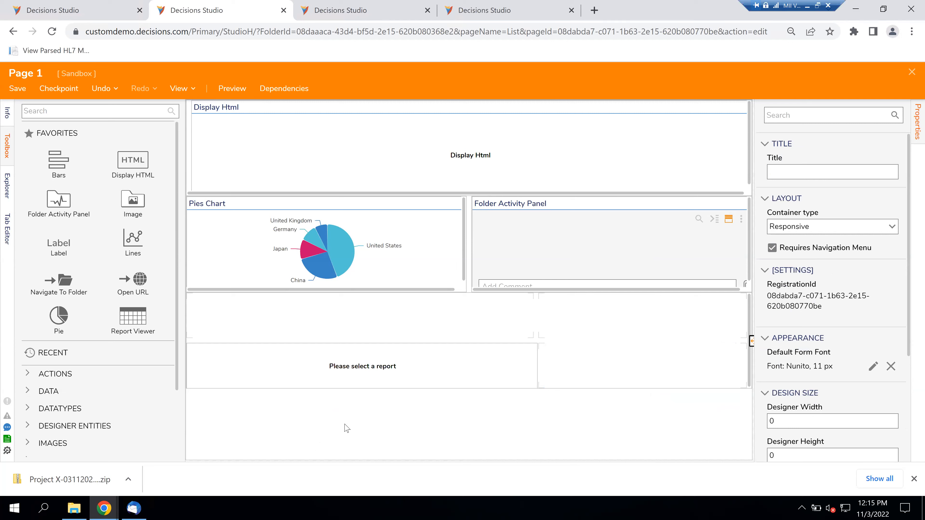
{"action": "left_click", "coordinate": [360, 430]}
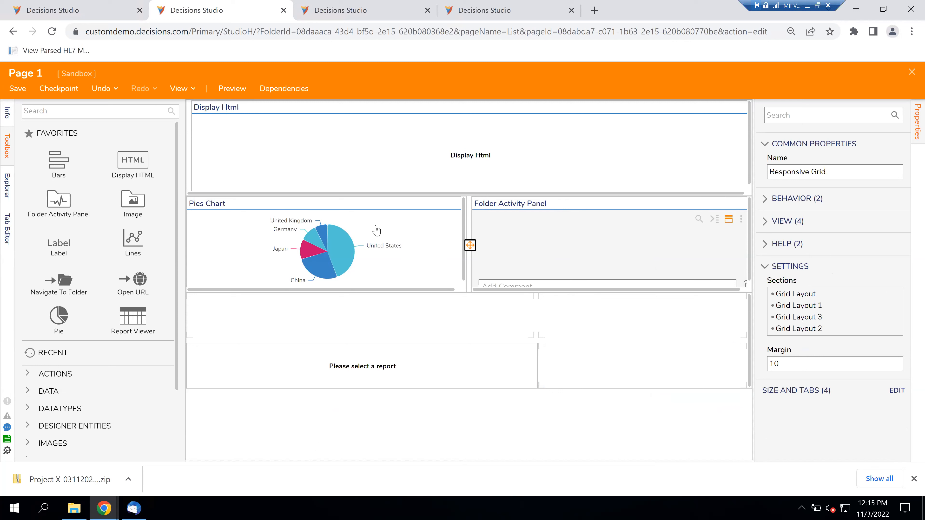
{"action": "left_click", "coordinate": [96, 110]}
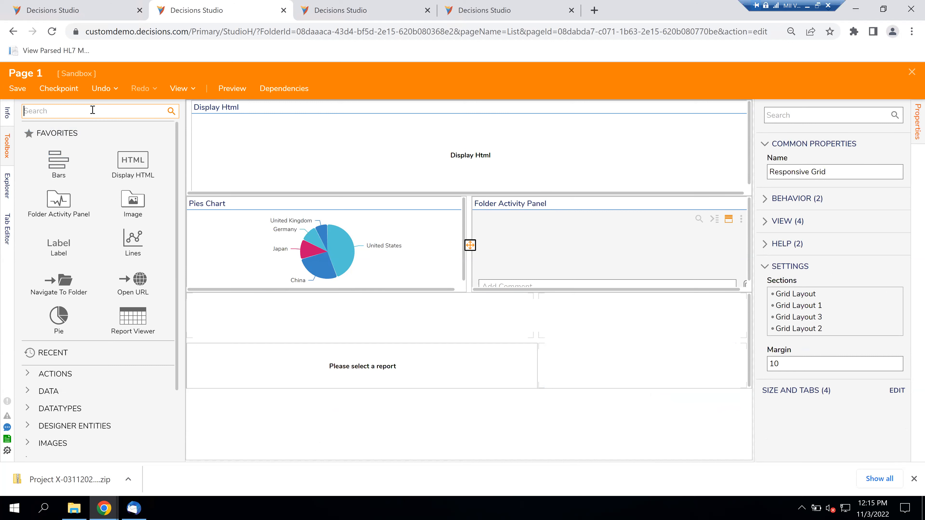
{"action": "type", "text": "grid"}
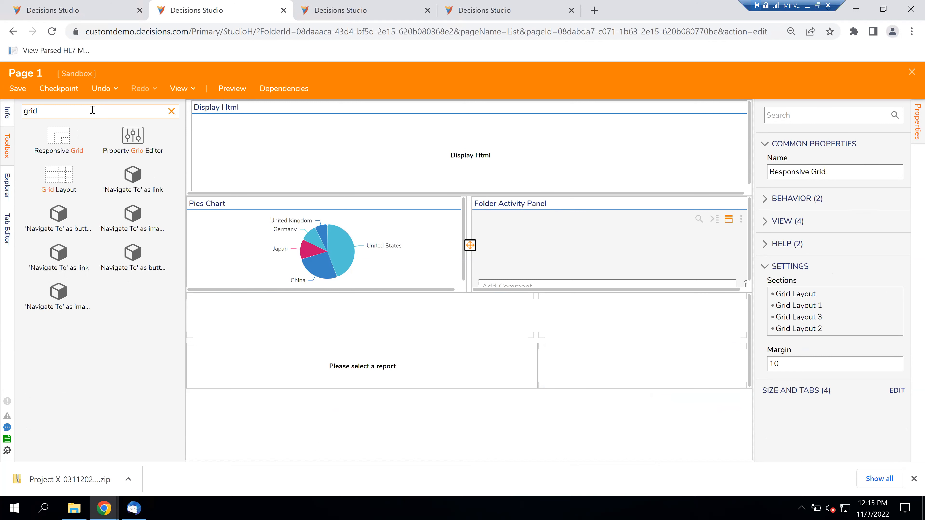
{"action": "left_click_drag", "start_coordinate": [55, 181], "coordinate": [273, 424]}
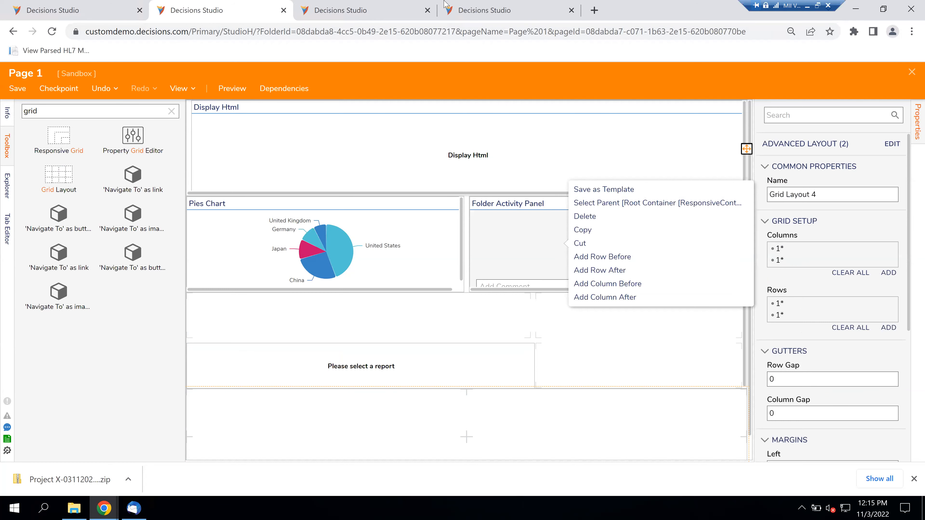
Switch to the Page 2 designer and set the height of the lower nested Responsive Grid to 600.
{"action": "left_click", "coordinate": [484, 5]}
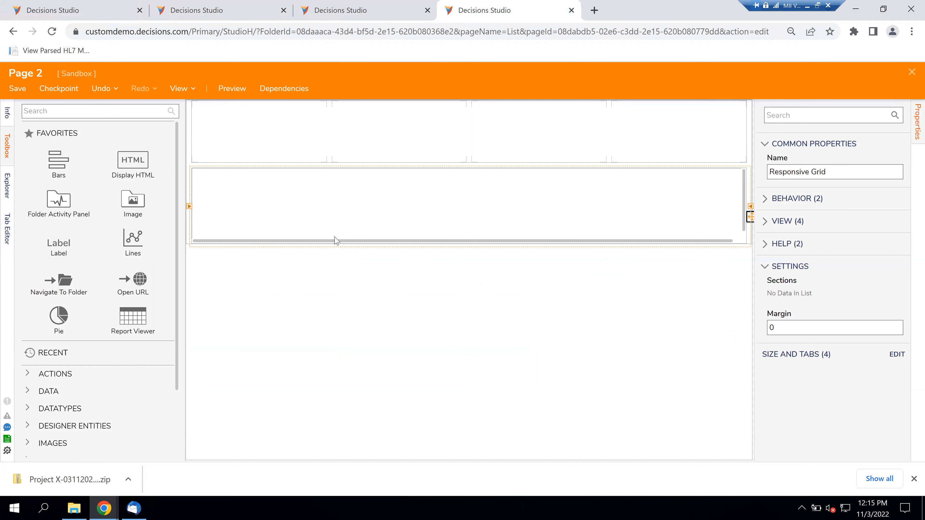
{"action": "left_click", "coordinate": [896, 354]}
{"action": "left_click", "coordinate": [409, 210]}
{"action": "type", "text": "600"}
{"action": "left_click", "coordinate": [541, 401]}
Try the maximum and minimum size options of the nested Responsive Grid, turn both off again, and set its height to 800.
{"action": "left_click", "coordinate": [902, 361]}
{"action": "left_click", "coordinate": [393, 253]}
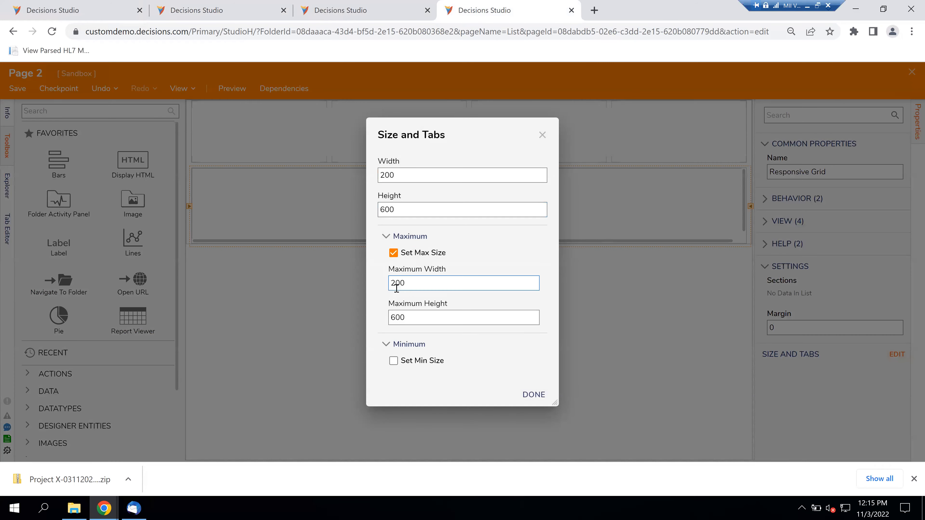
{"action": "left_click", "coordinate": [393, 361]}
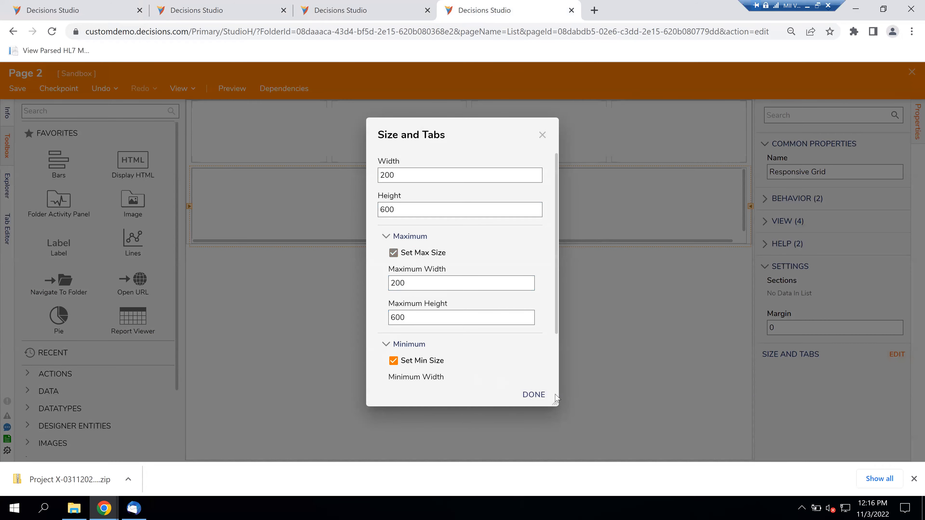
{"action": "left_click", "coordinate": [393, 361]}
{"action": "left_click", "coordinate": [394, 253]}
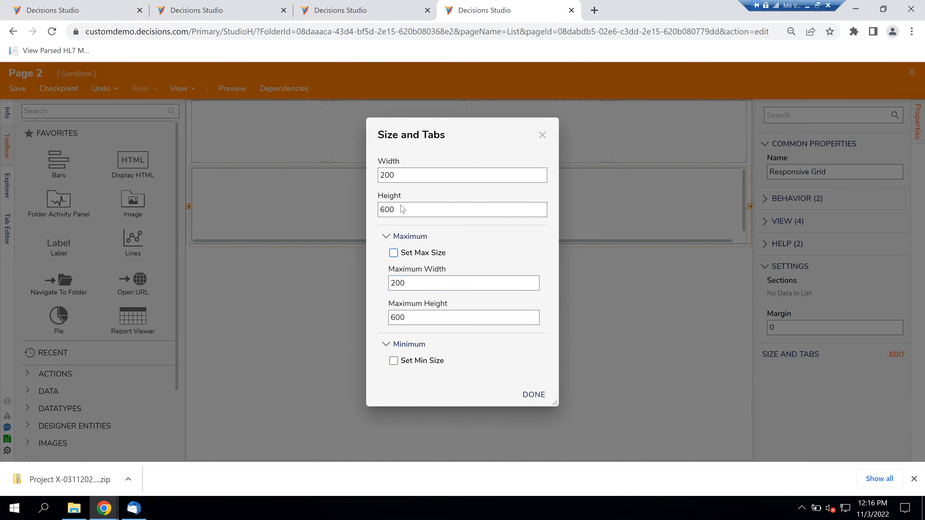
{"action": "left_click_drag", "start_coordinate": [399, 210], "coordinate": [375, 214]}
{"action": "type", "text": "800"}
{"action": "left_click", "coordinate": [540, 396]}
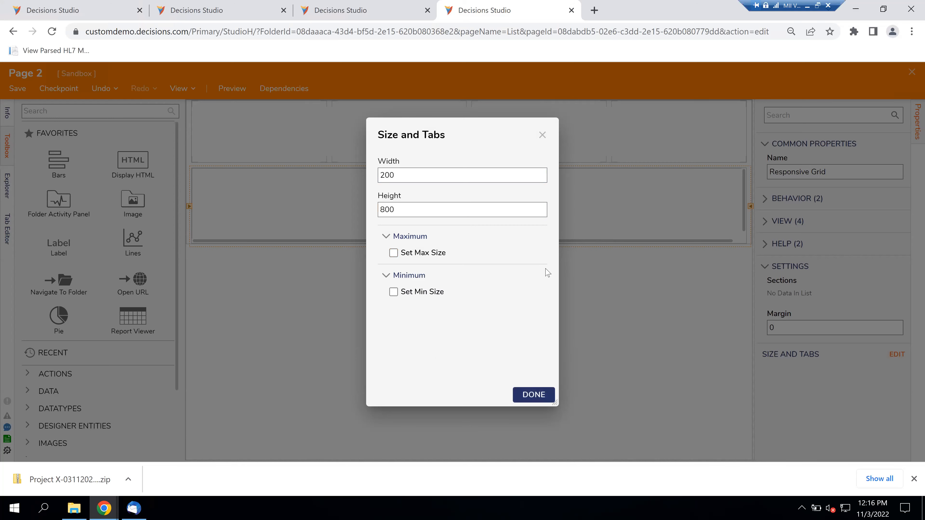
Find the grid components by searching for "grid", and place a Grid Layout inside the nested Responsive Grid on Page 2.
{"action": "left_click_drag", "start_coordinate": [131, 201], "coordinate": [316, 237]}
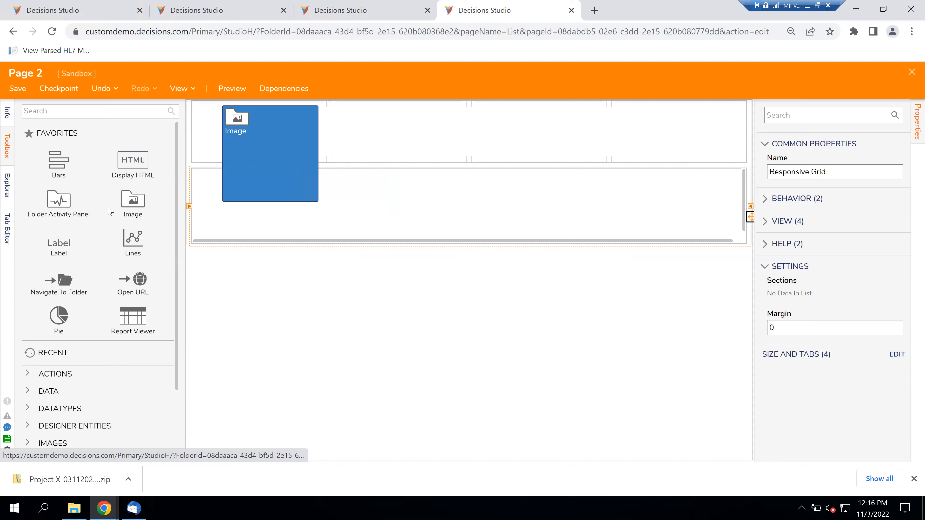
{"action": "left_click", "coordinate": [62, 113]}
{"action": "type", "text": "grid"}
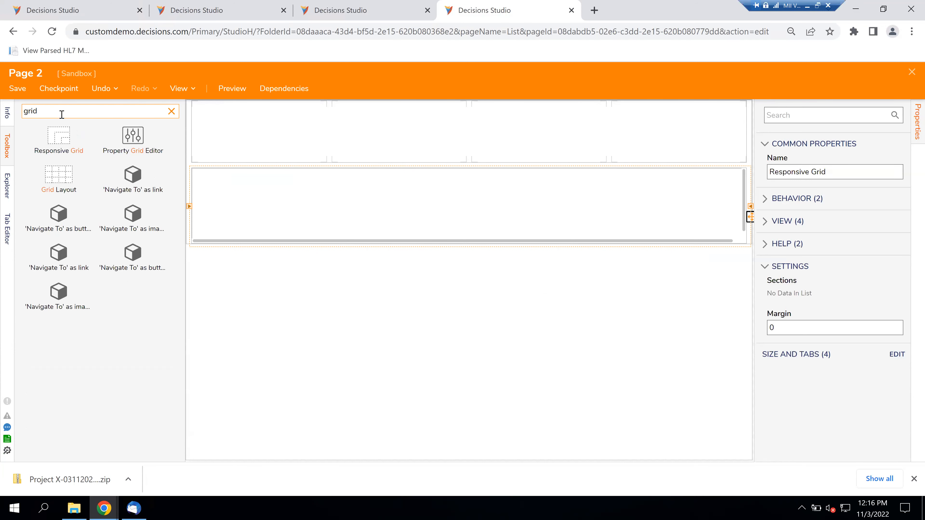
{"action": "left_click_drag", "start_coordinate": [63, 187], "coordinate": [339, 237]}
{"action": "right_click", "coordinate": [412, 217]}
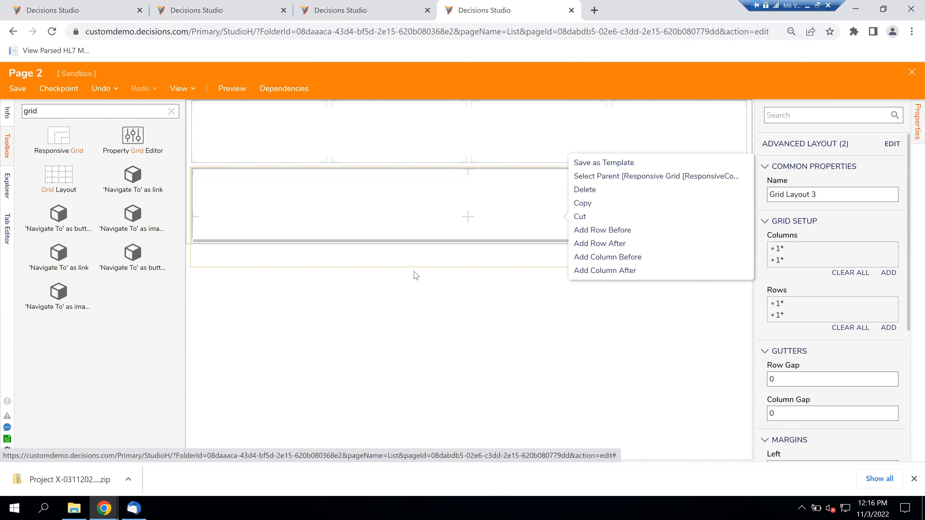
Delete the nested Responsive Grid that contains the newly placed Grid Layout from the lower row.
{"action": "left_click", "coordinate": [371, 210]}
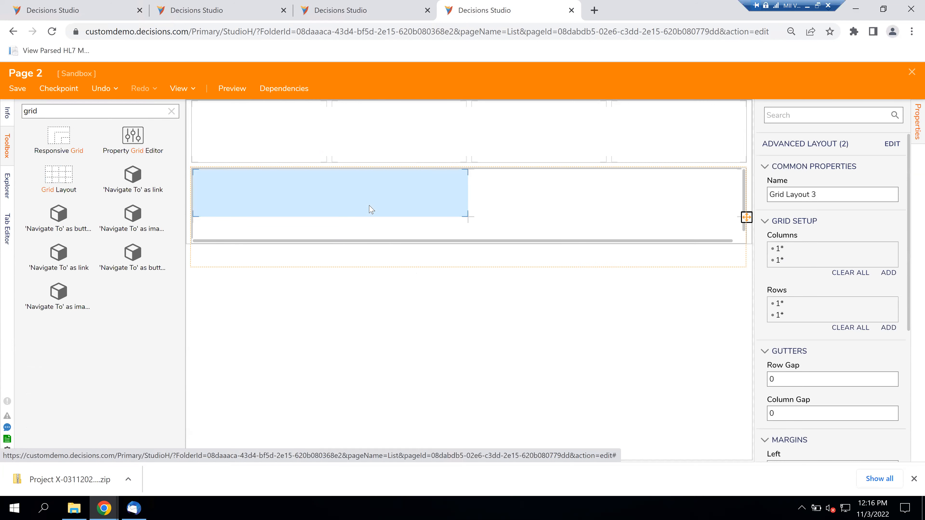
{"action": "right_click", "coordinate": [514, 207]}
{"action": "left_click", "coordinate": [538, 166]}
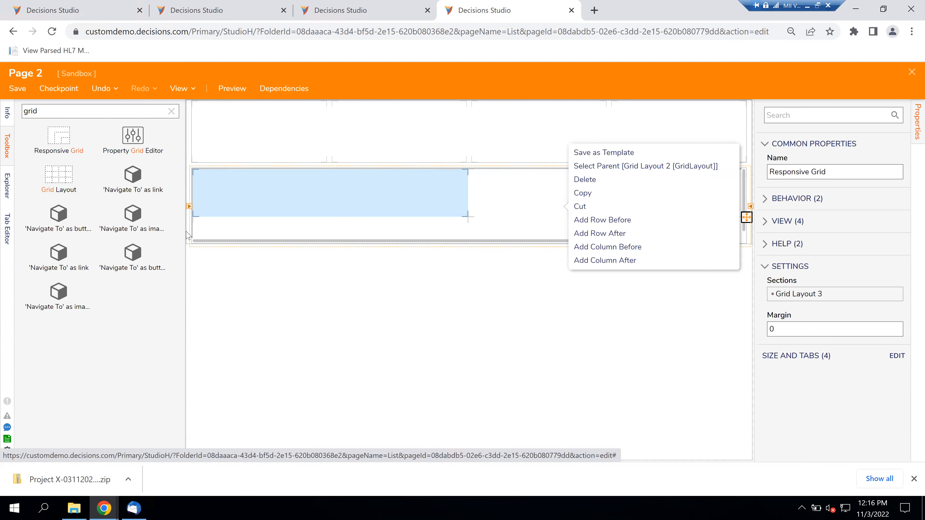
{"action": "left_click", "coordinate": [247, 211]}
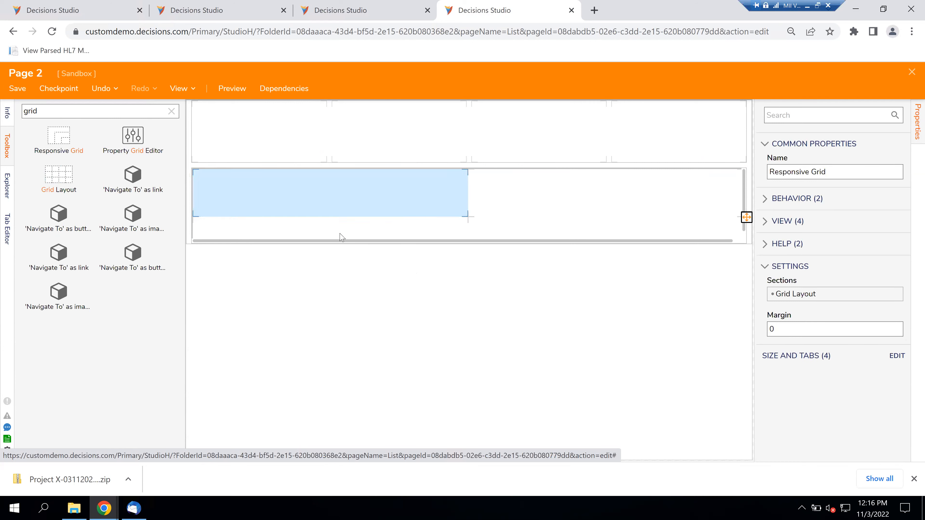
{"action": "left_click", "coordinate": [601, 196]}
{"action": "left_click", "coordinate": [384, 291]}
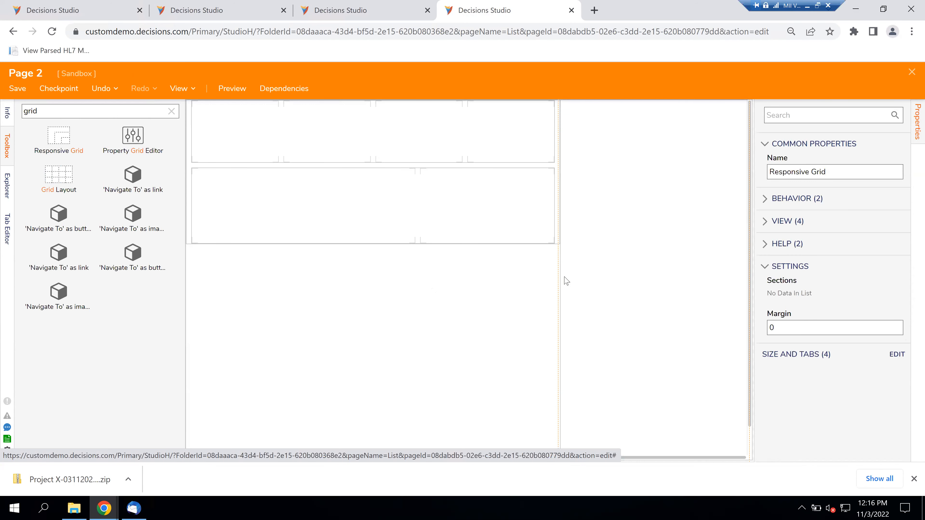
Clear Page 2 by deleting the lower Grid Layout and the remaining populated Responsive Grid.
{"action": "left_click", "coordinate": [492, 228]}
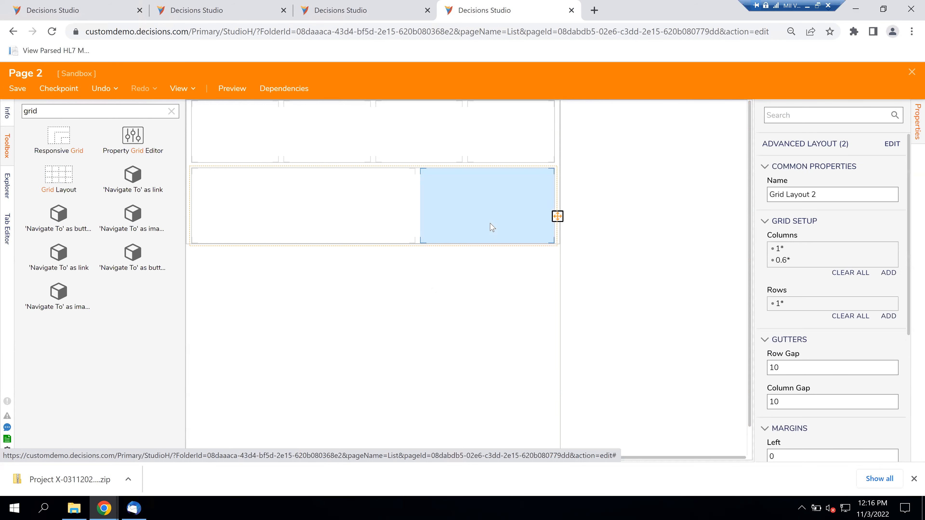
{"action": "left_click", "coordinate": [502, 227]}
{"action": "key", "text": "Delete"}
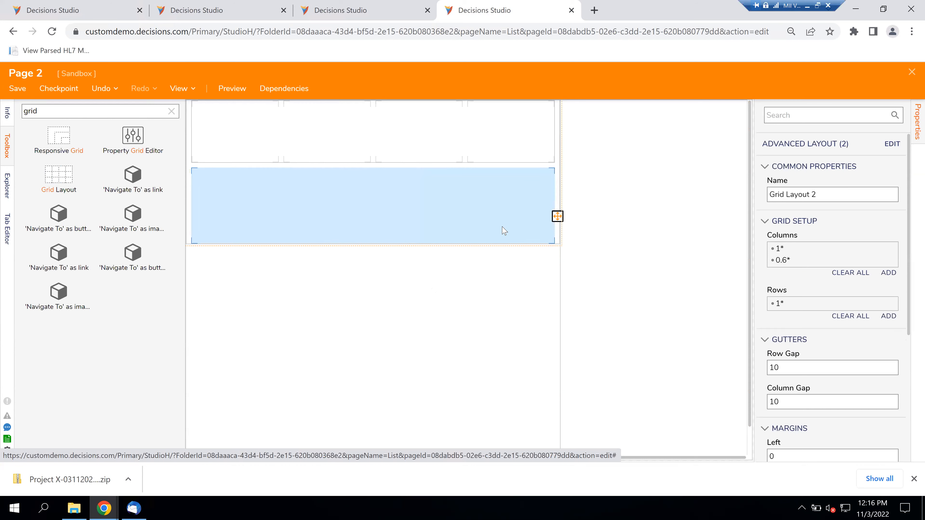
{"action": "left_click", "coordinate": [457, 222]}
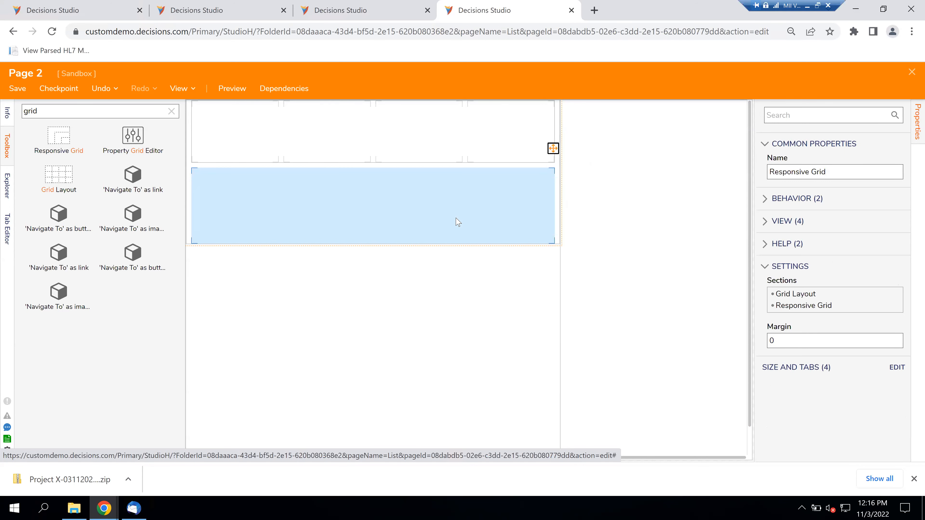
{"action": "key", "text": "Delete"}
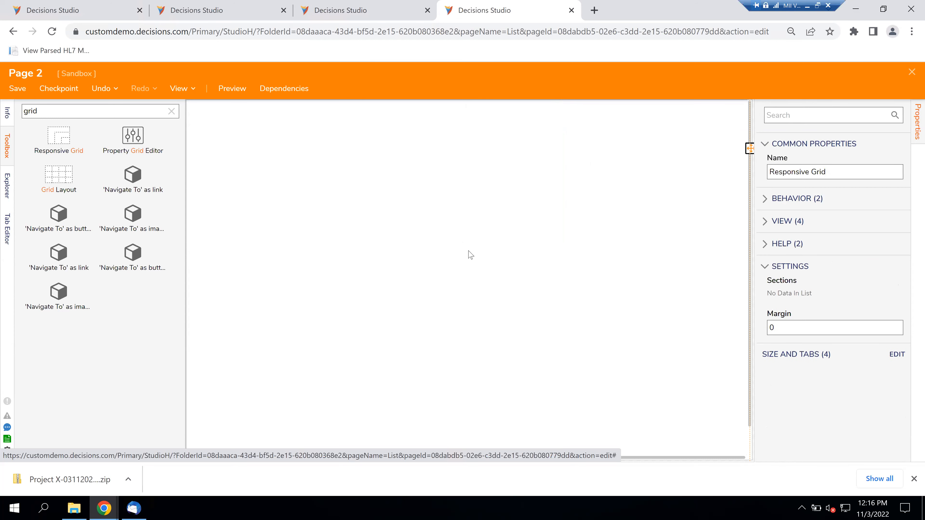
{"action": "left_click_drag", "start_coordinate": [335, 221], "coordinate": [360, 236]}
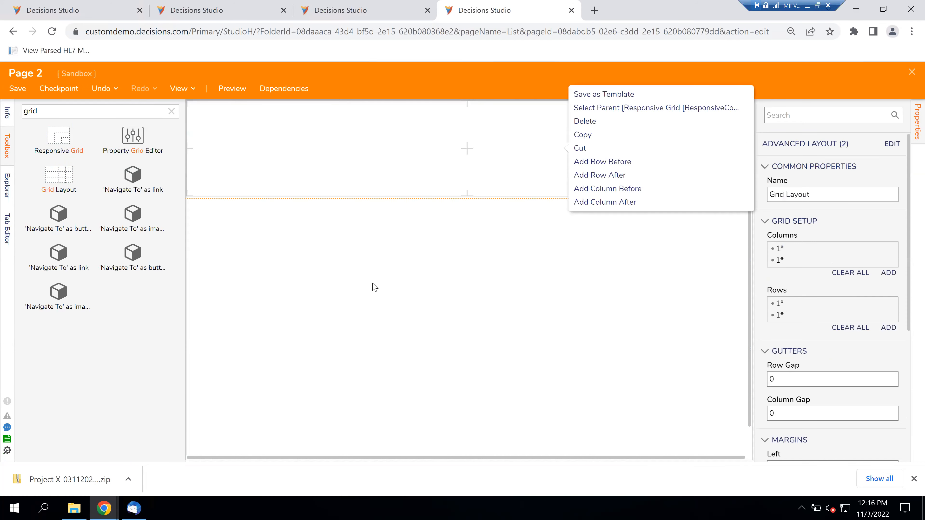
{"action": "left_click", "coordinate": [326, 296]}
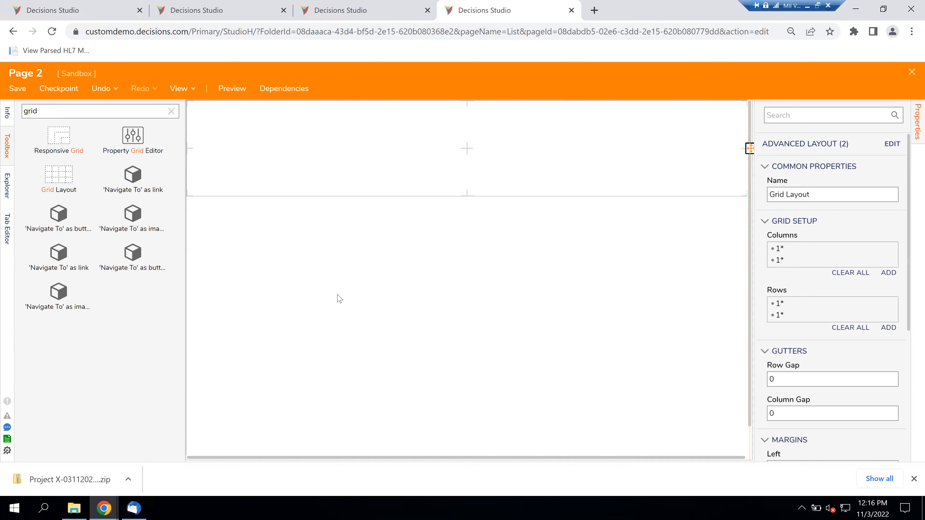
{"action": "left_click", "coordinate": [346, 186]}
{"action": "key", "text": "Delete"}
Remove the leftover empty Responsive Grid, and check the container type of the page surface.
{"action": "left_click", "coordinate": [441, 286]}
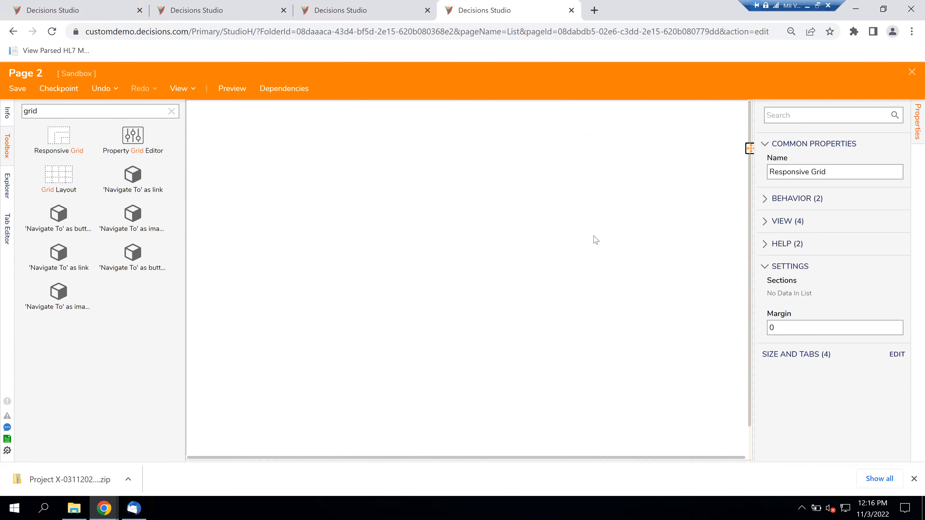
{"action": "right_click", "coordinate": [568, 263]}
{"action": "left_click", "coordinate": [525, 244]}
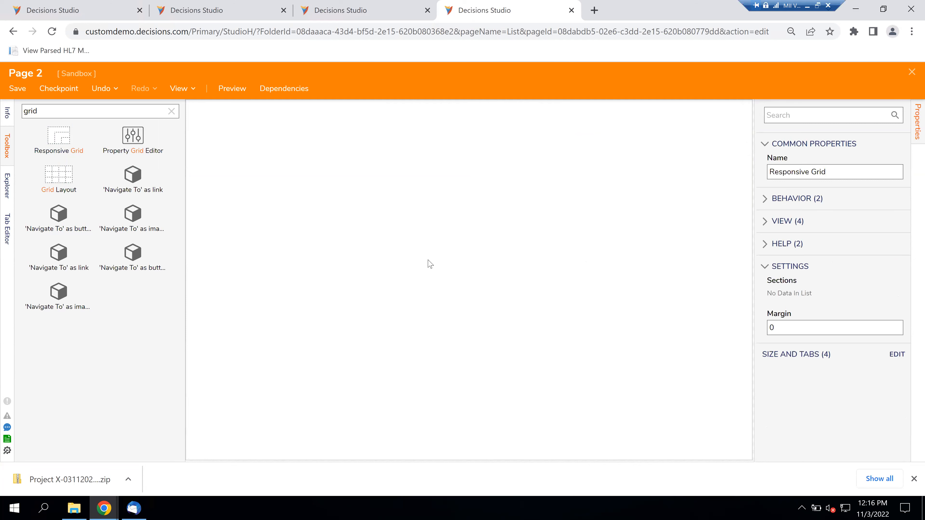
{"action": "right_click", "coordinate": [418, 241]}
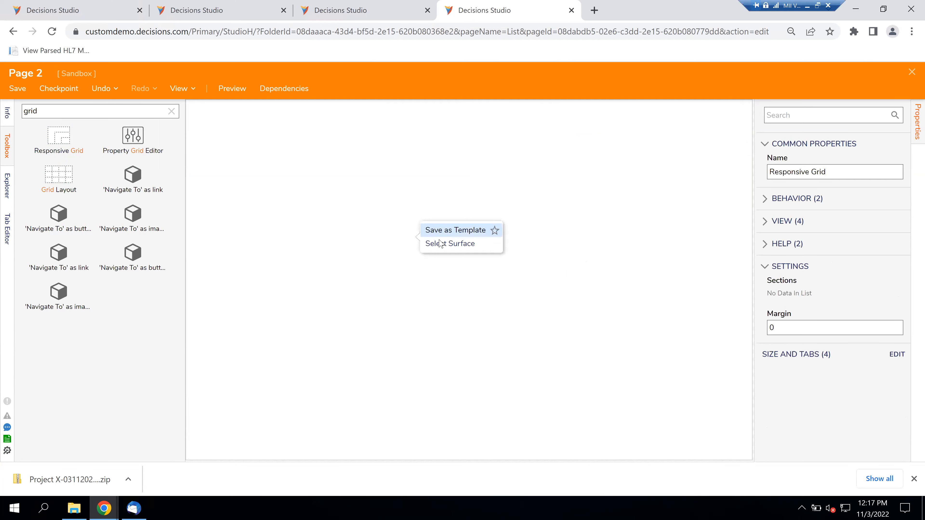
{"action": "left_click", "coordinate": [440, 244]}
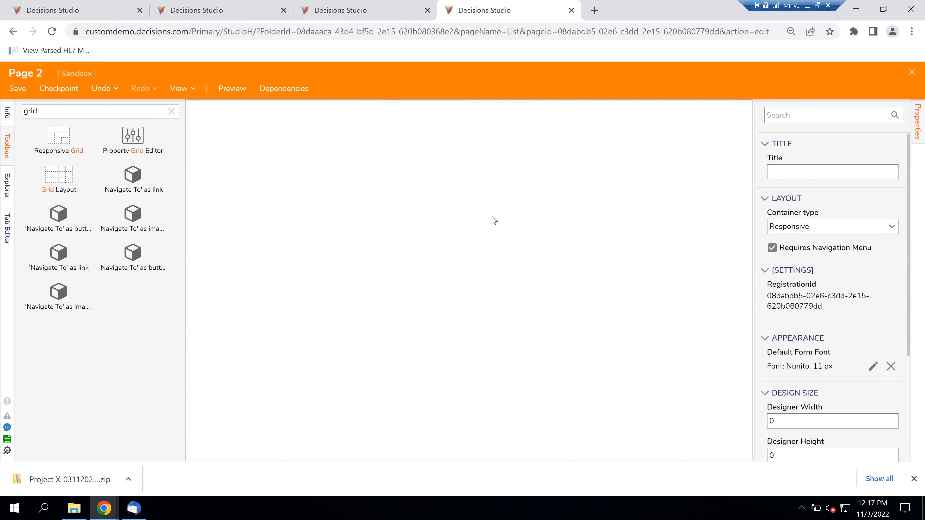
{"action": "left_click", "coordinate": [449, 239]}
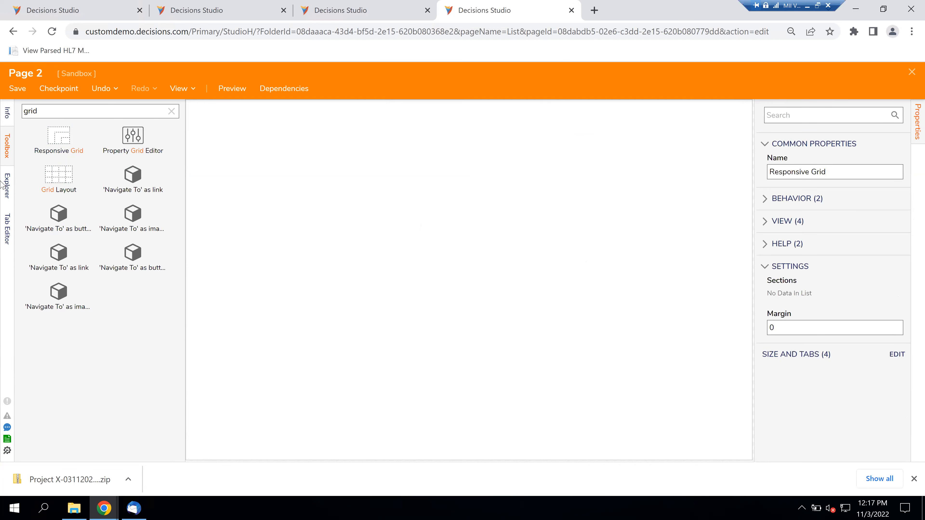
Place a Grid Layout in the empty Responsive Grid and define its rows as four rows of 1*.
{"action": "left_click_drag", "start_coordinate": [379, 232], "coordinate": [379, 232]}
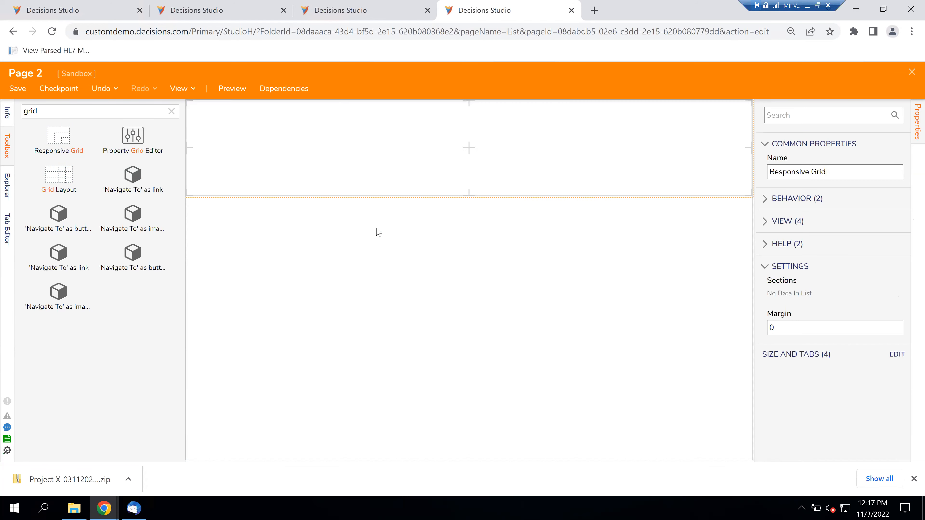
{"action": "left_click", "coordinate": [396, 171]}
{"action": "left_click", "coordinate": [892, 143]}
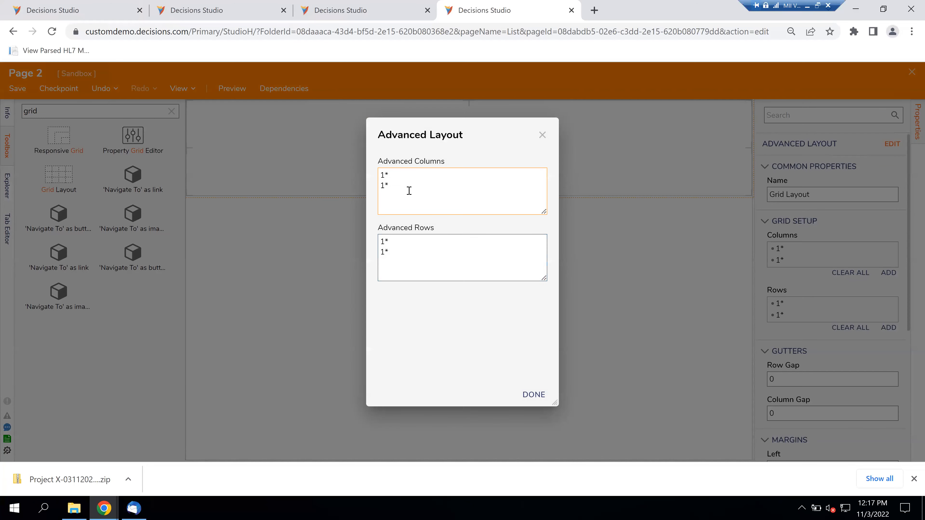
{"action": "left_click", "coordinate": [501, 256]}
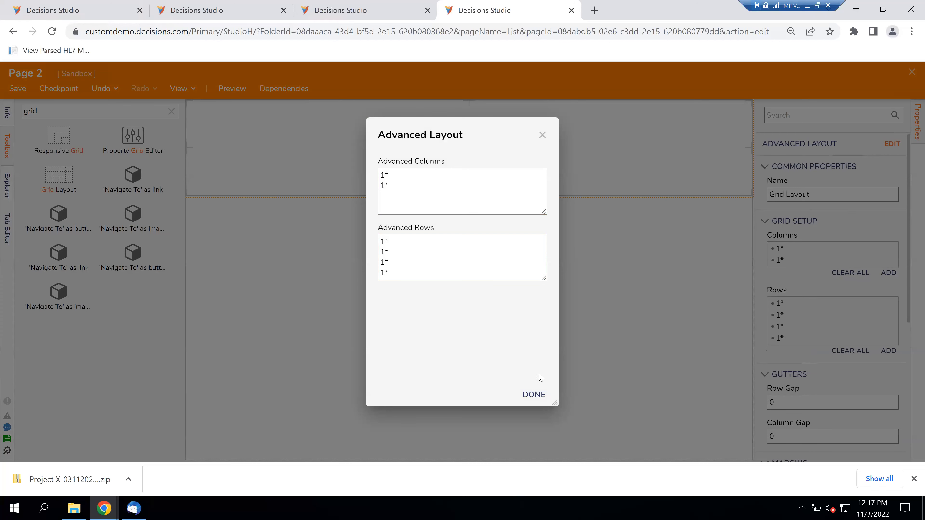
{"action": "left_click", "coordinate": [534, 394]}
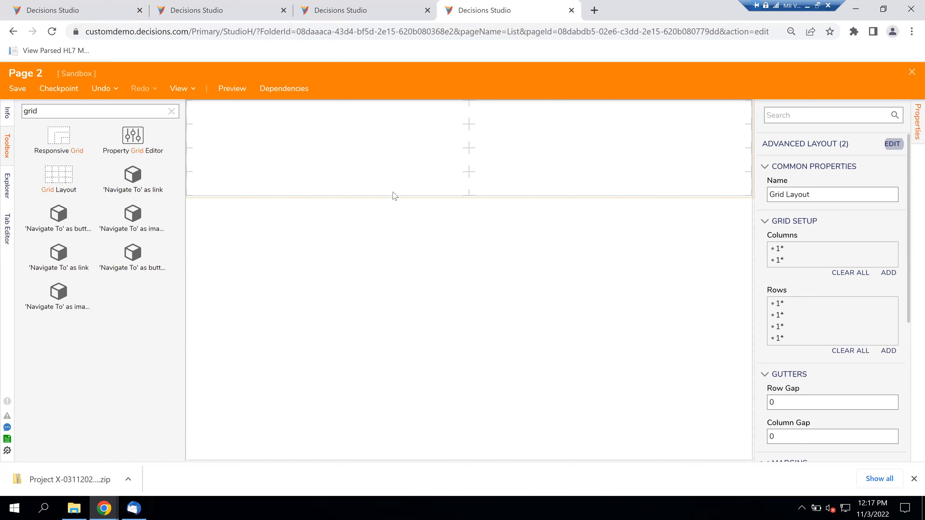
Set the height of the Grid Layout section in the Responsive Grid to 700.
{"action": "left_click", "coordinate": [397, 241]}
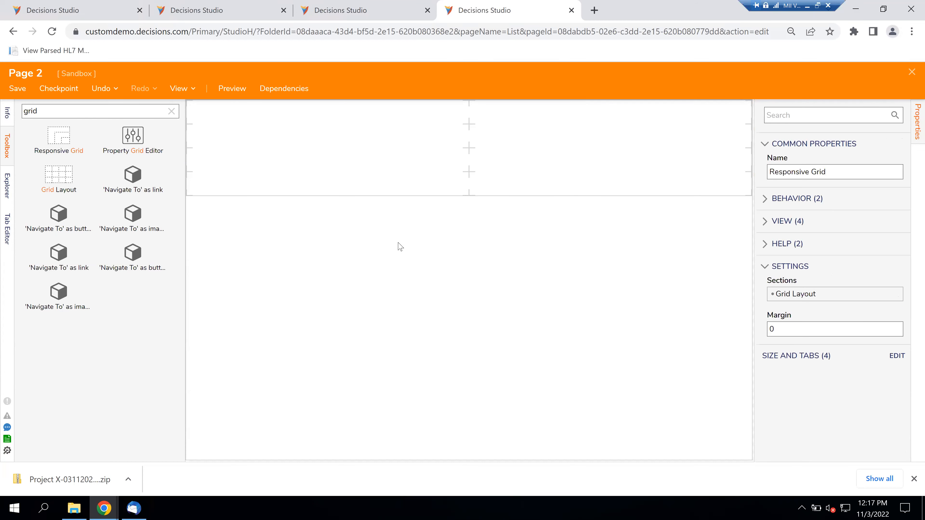
{"action": "left_click", "coordinate": [897, 294]}
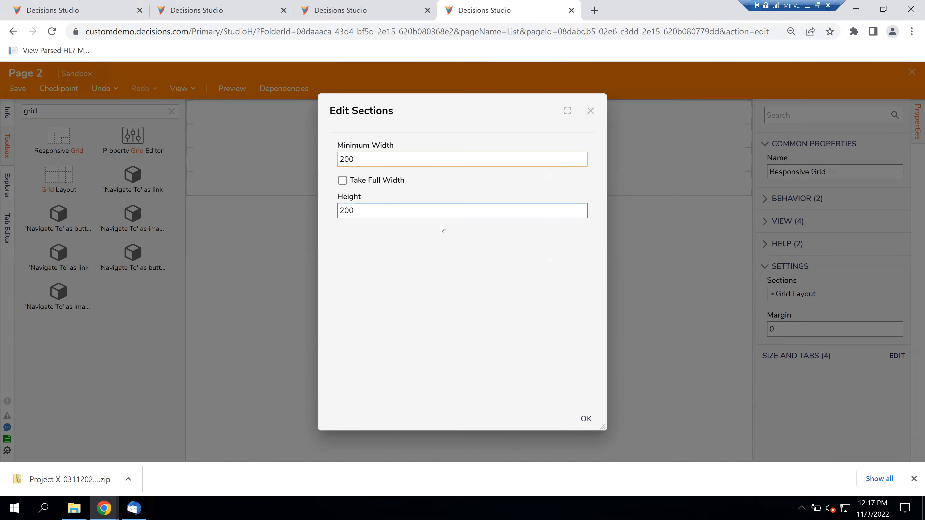
{"action": "left_click_drag", "start_coordinate": [356, 210], "coordinate": [335, 216]}
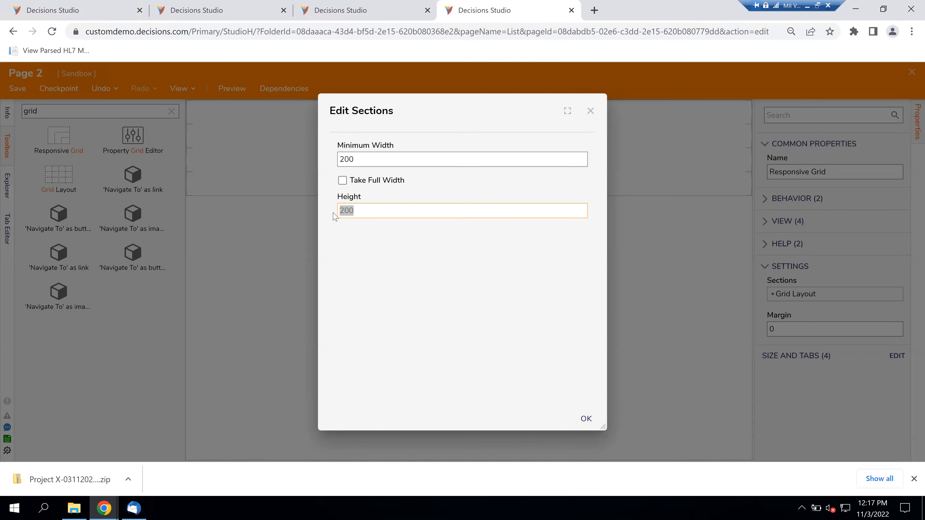
{"action": "type", "text": "700"}
{"action": "left_click", "coordinate": [587, 420]}
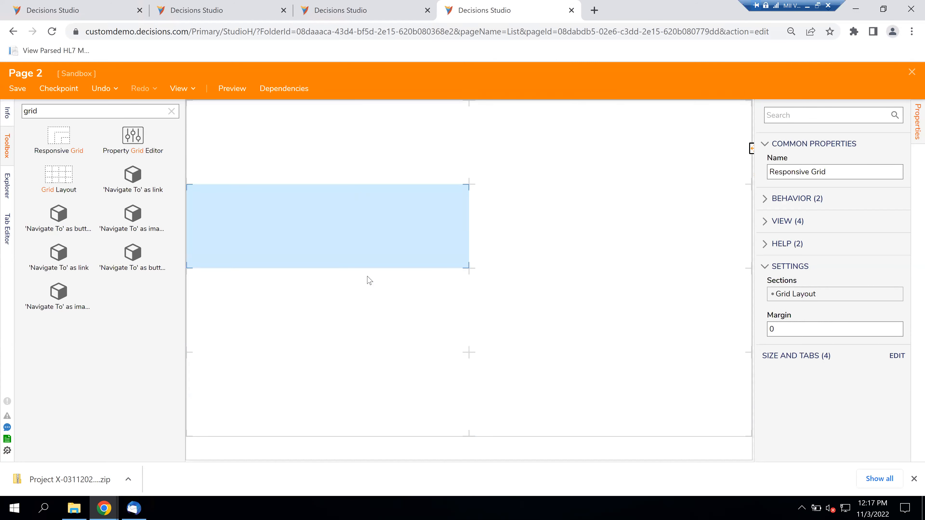
Compare the Grid Layout's row and column setup with its minimum width, full-width and height section settings in the Responsive Grid.
{"action": "left_click", "coordinate": [349, 256]}
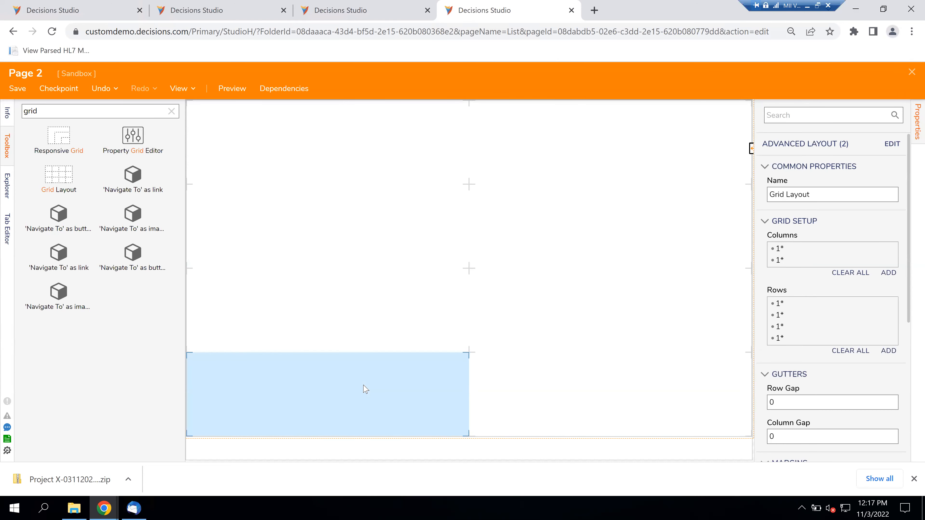
{"action": "left_click", "coordinate": [339, 446]}
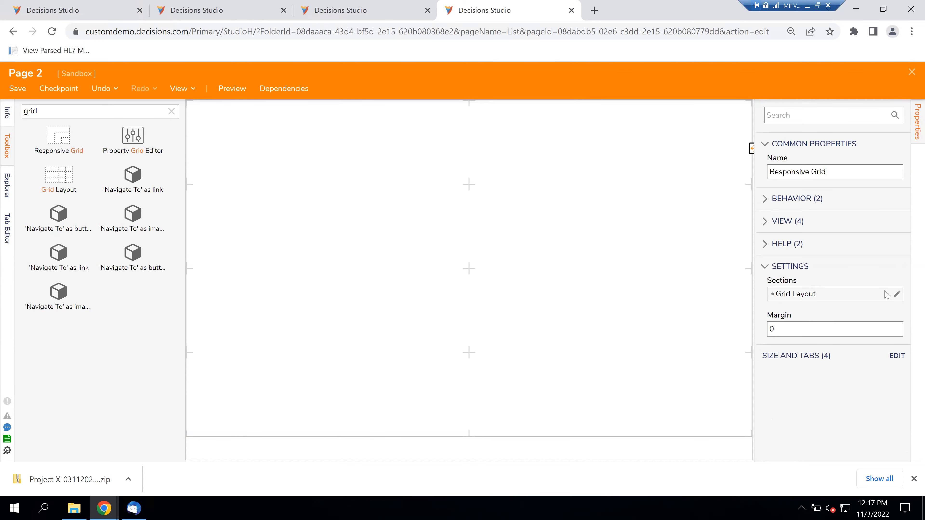
{"action": "left_click", "coordinate": [897, 295]}
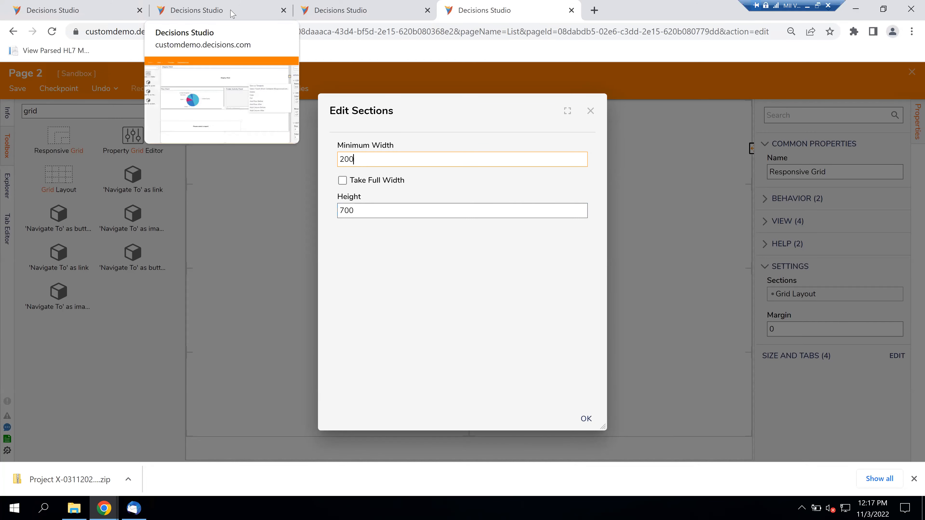
{"action": "left_click", "coordinate": [590, 112]}
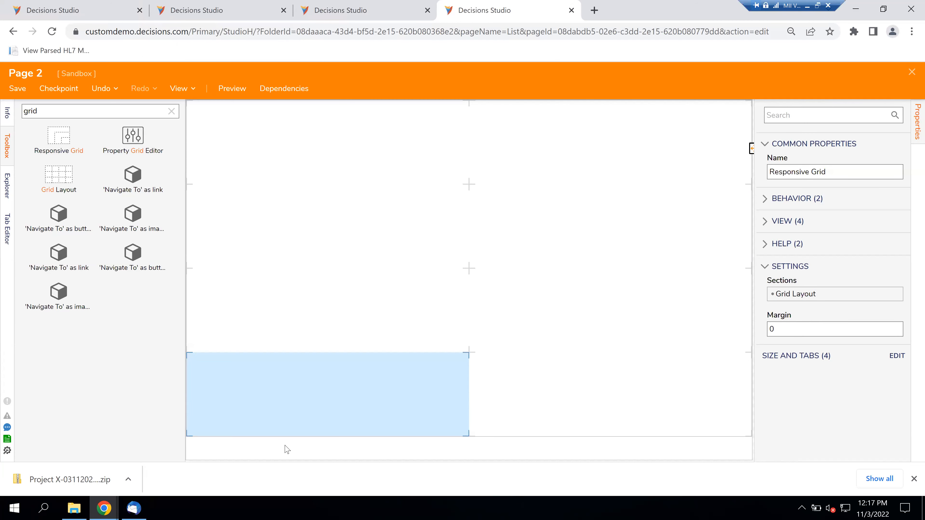
{"action": "left_click", "coordinate": [294, 298]}
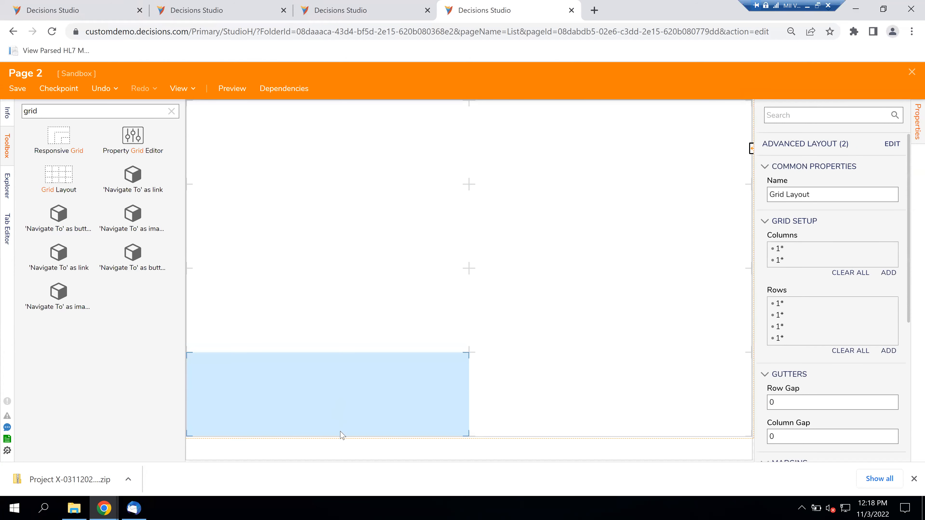
{"action": "left_click", "coordinate": [342, 446]}
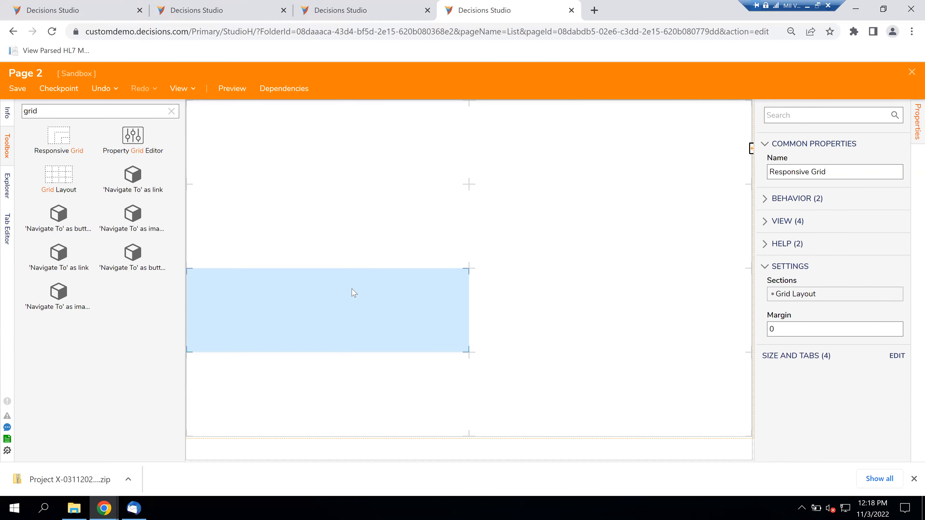
{"action": "left_click", "coordinate": [350, 291]}
{"action": "left_click", "coordinate": [317, 449]}
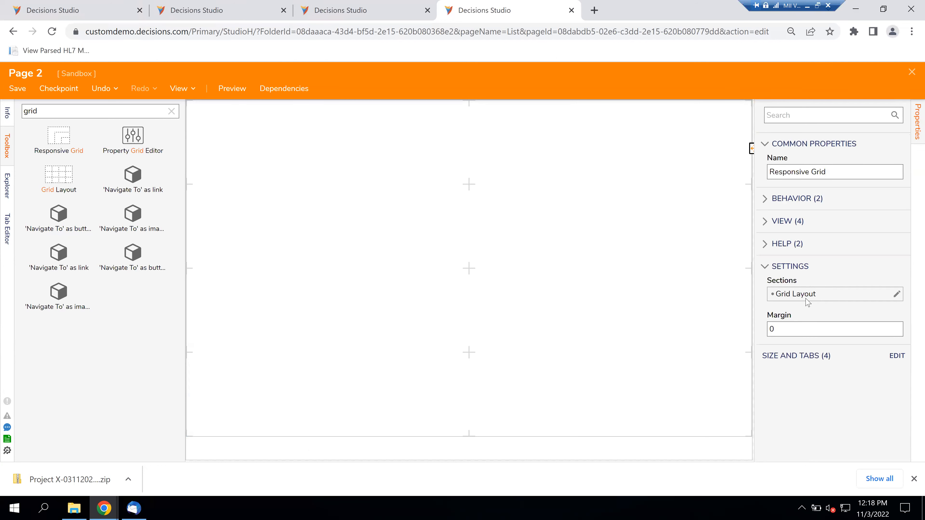
{"action": "left_click", "coordinate": [897, 294]}
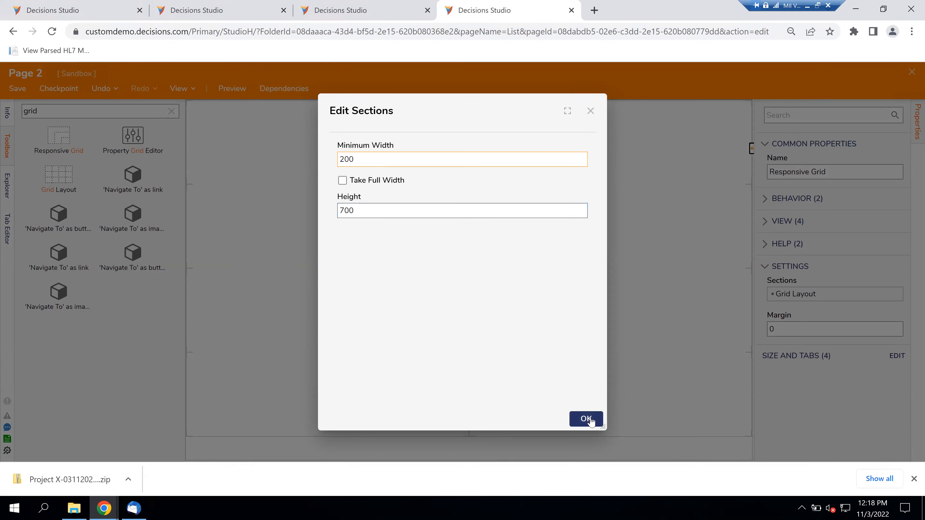
{"action": "left_click", "coordinate": [592, 112]}
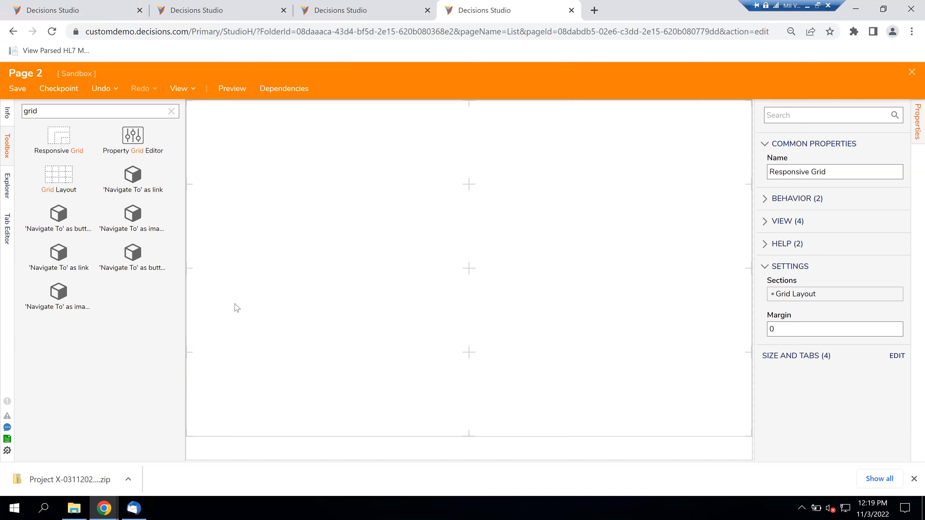
Review the gutter and margin properties of the Grid Layout.
{"action": "left_click", "coordinate": [300, 418]}
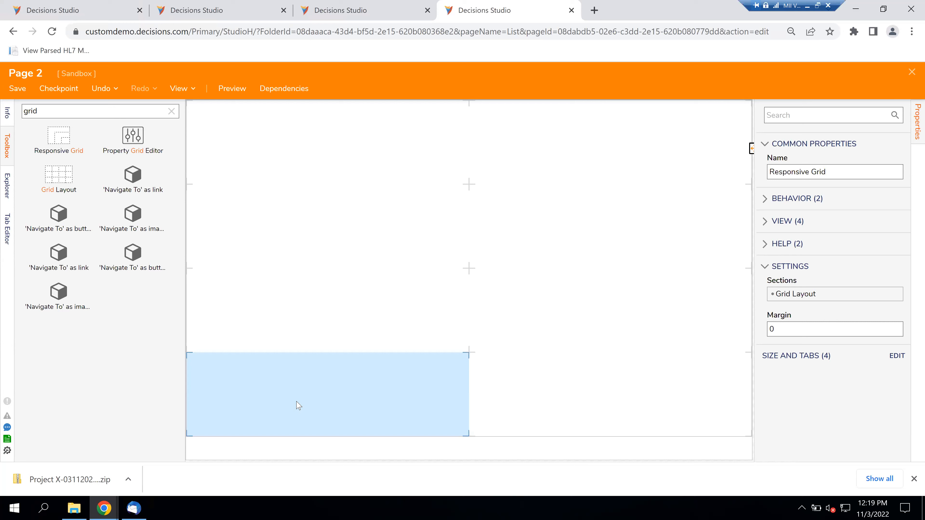
{"action": "left_click", "coordinate": [309, 403]}
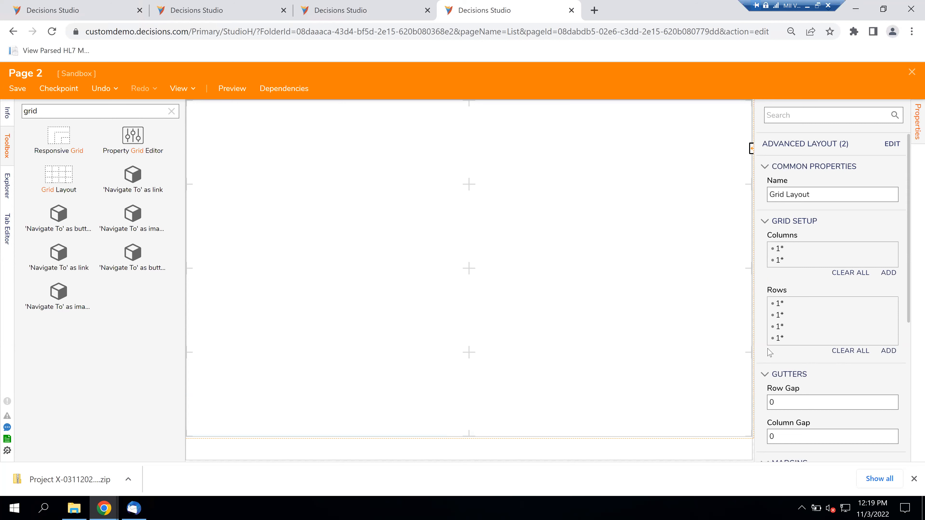
{"action": "scroll", "coordinate": [770, 353], "scroll_direction": "down", "scroll_amount": 6}
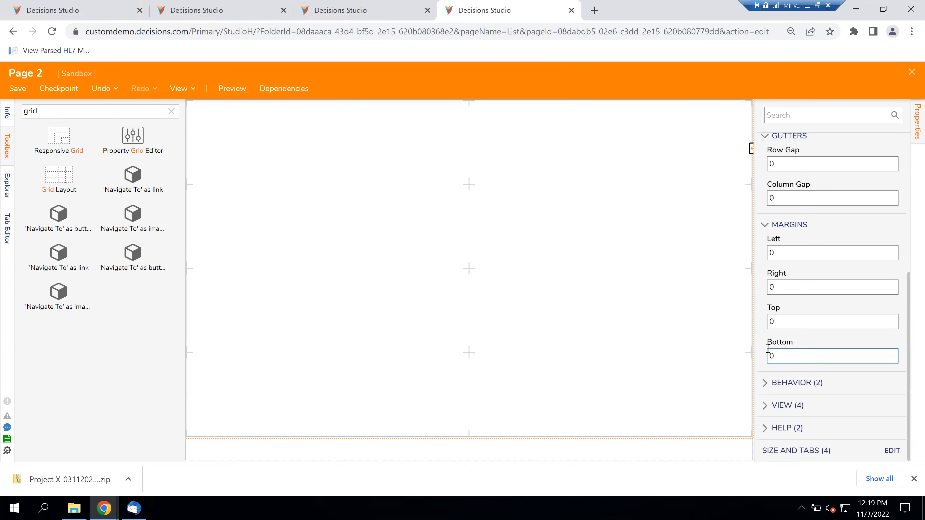
{"action": "scroll", "coordinate": [768, 349], "scroll_direction": "up", "scroll_amount": 6}
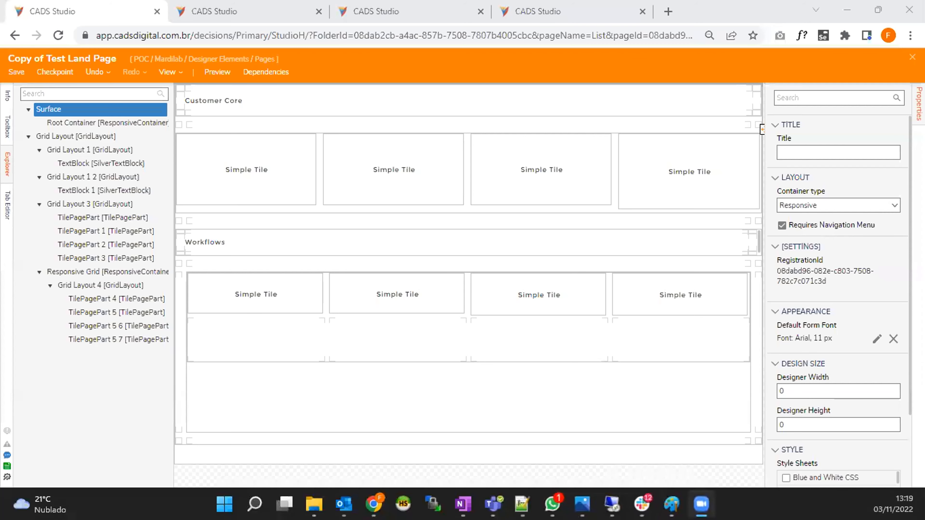
{"action": "left_click", "coordinate": [4, 147]}
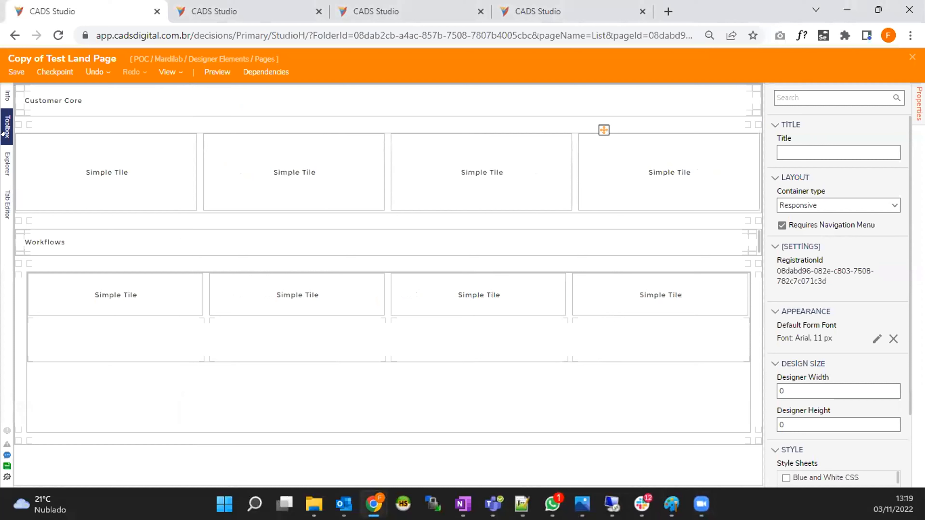
{"action": "left_click", "coordinate": [2, 156]}
{"action": "left_click", "coordinate": [2, 133]}
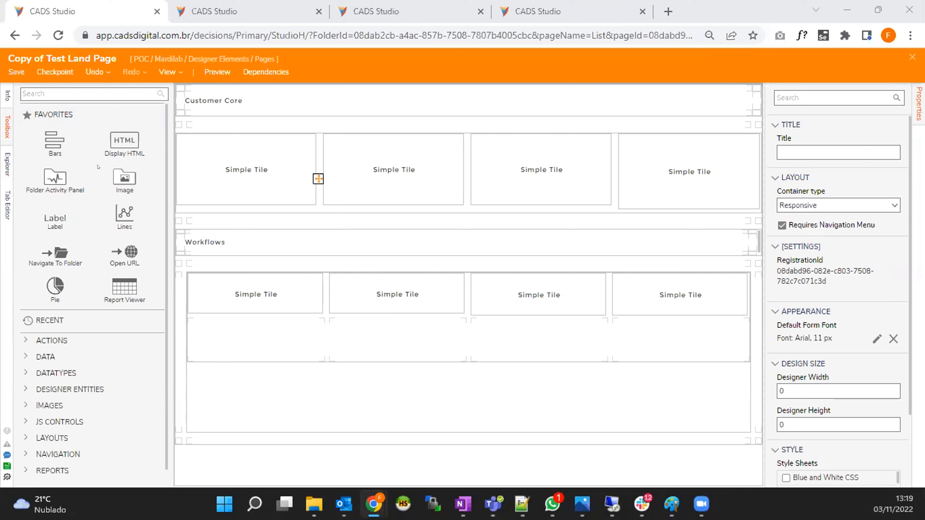
{"action": "left_click", "coordinate": [7, 164]}
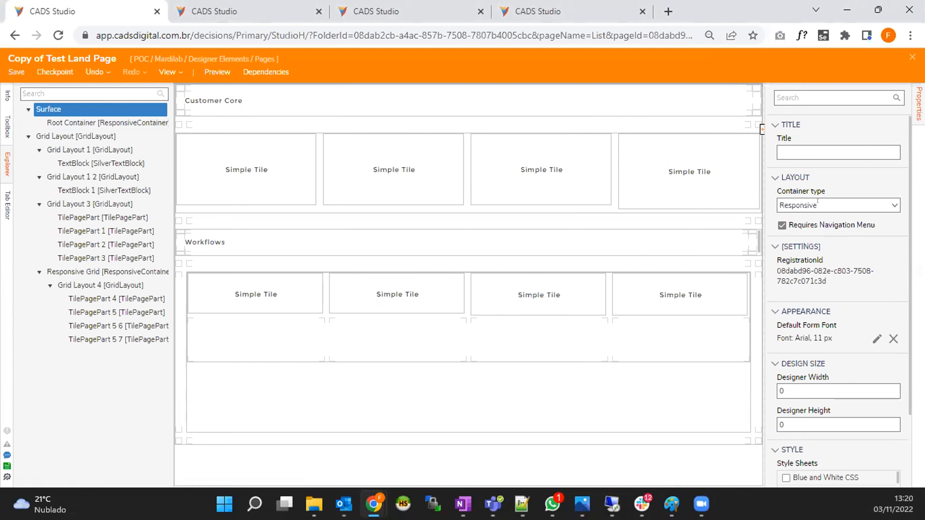
Inspect the row and column setup of the Grid Layouts on Copy of Test Land Page and the sections of its nested Responsive Grid.
{"action": "left_click", "coordinate": [371, 360]}
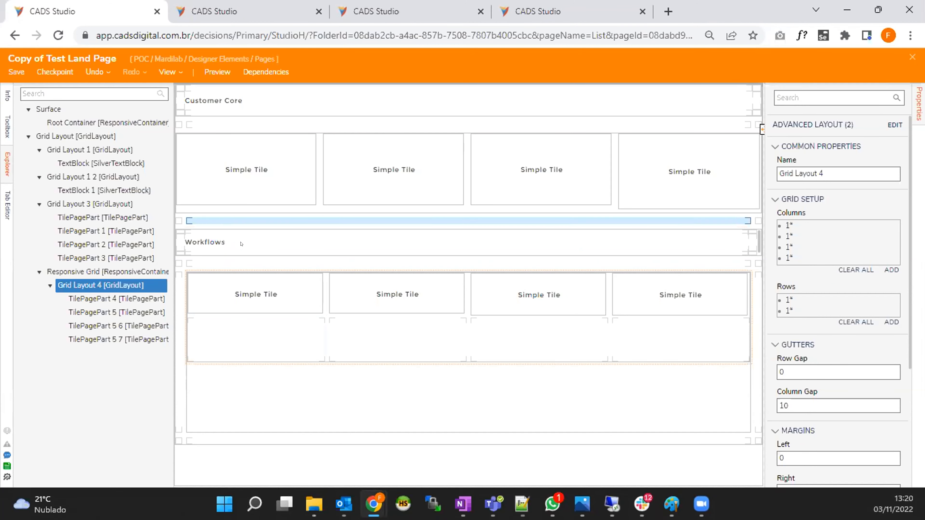
{"action": "left_click", "coordinate": [284, 264]}
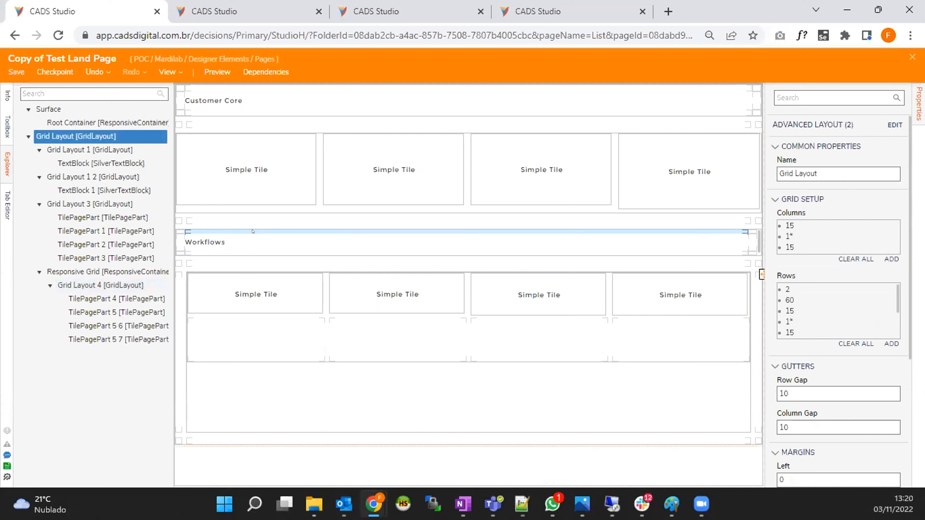
{"action": "left_click", "coordinate": [185, 91]}
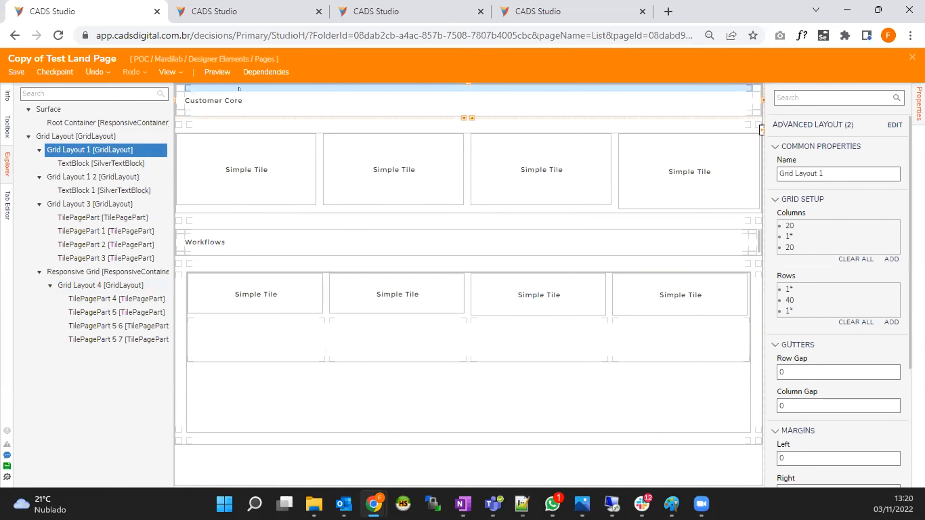
{"action": "left_click", "coordinate": [705, 124]}
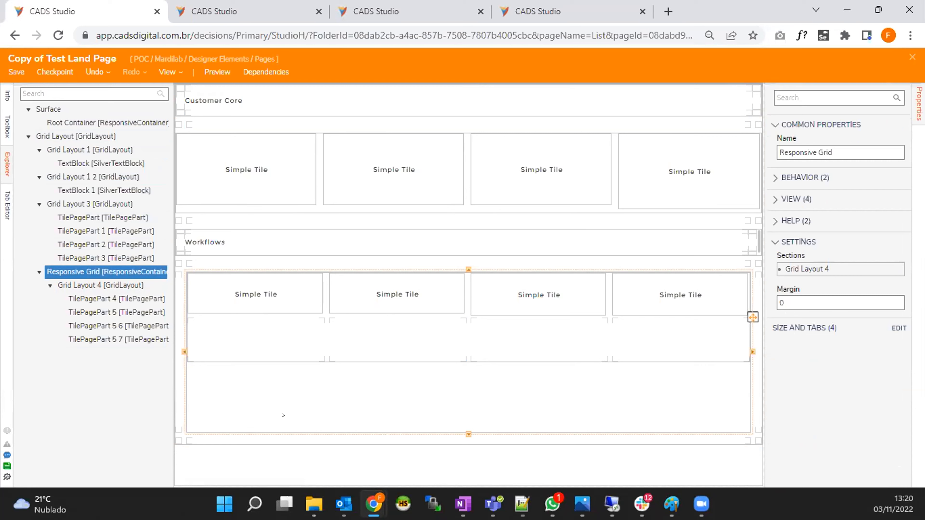
{"action": "left_click", "coordinate": [263, 361]}
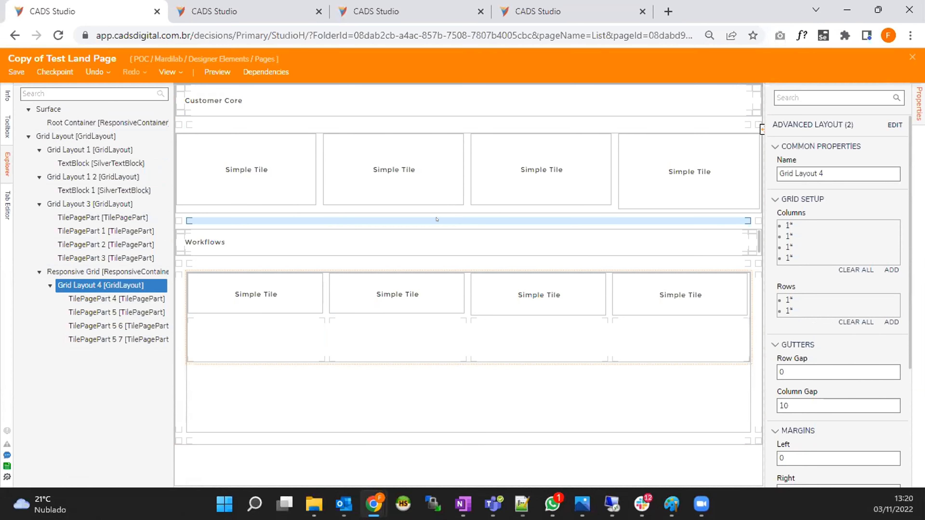
{"action": "left_click", "coordinate": [316, 200]}
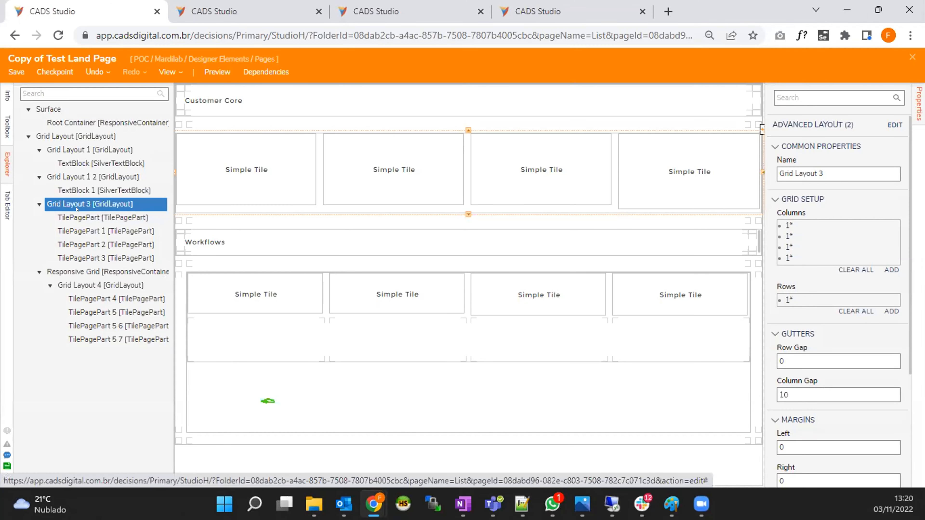
{"action": "left_click", "coordinate": [264, 403]}
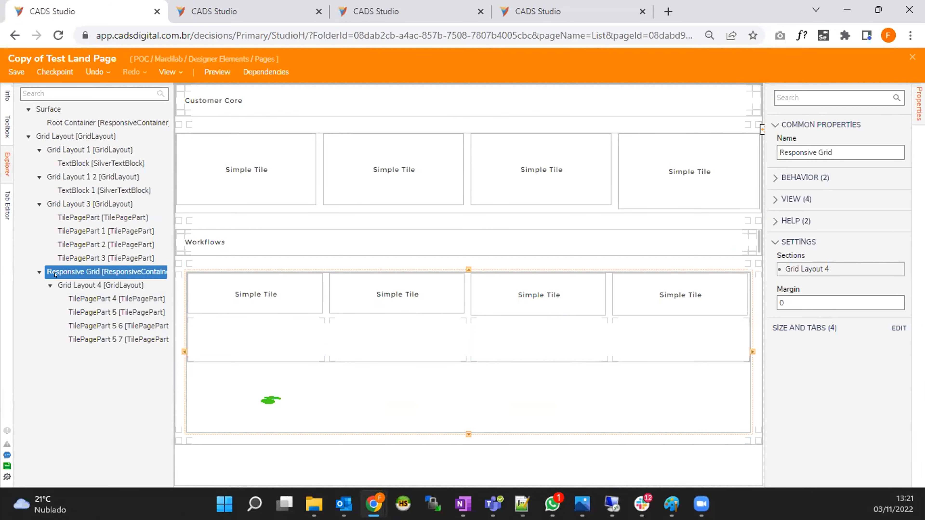
Switch to the folder view and open the Test Landing Page 2 folder under Mardilab.
{"action": "key", "text": "ctrl+Tab"}
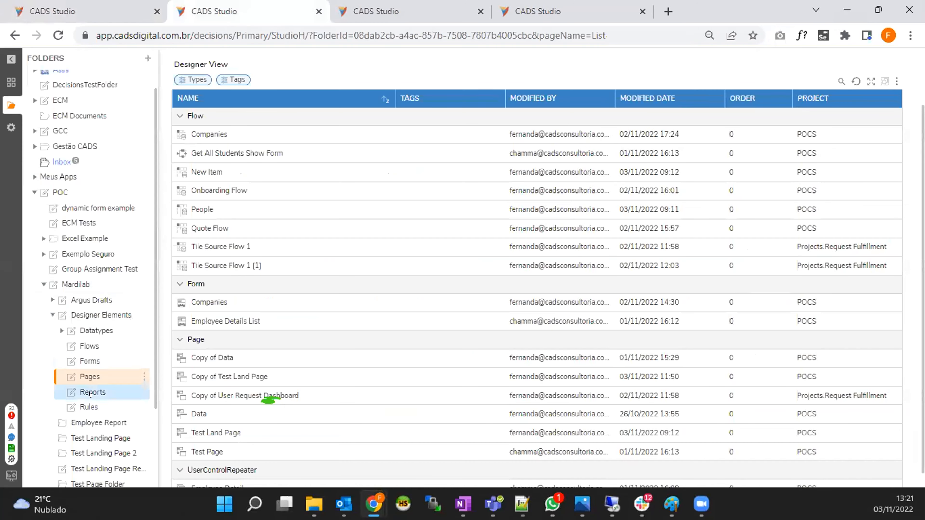
{"action": "scroll", "coordinate": [109, 394], "scroll_direction": "down", "scroll_amount": 2}
{"action": "left_click", "coordinate": [113, 384]}
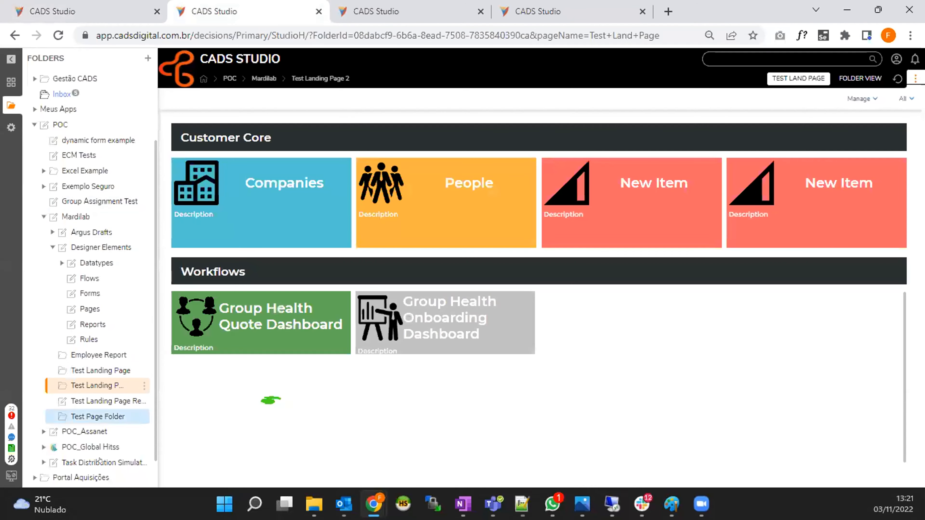
Open the Test Landing Page Responsive folder and examine how its tile rows behave in a narrowed browser window.
{"action": "left_click", "coordinate": [108, 401]}
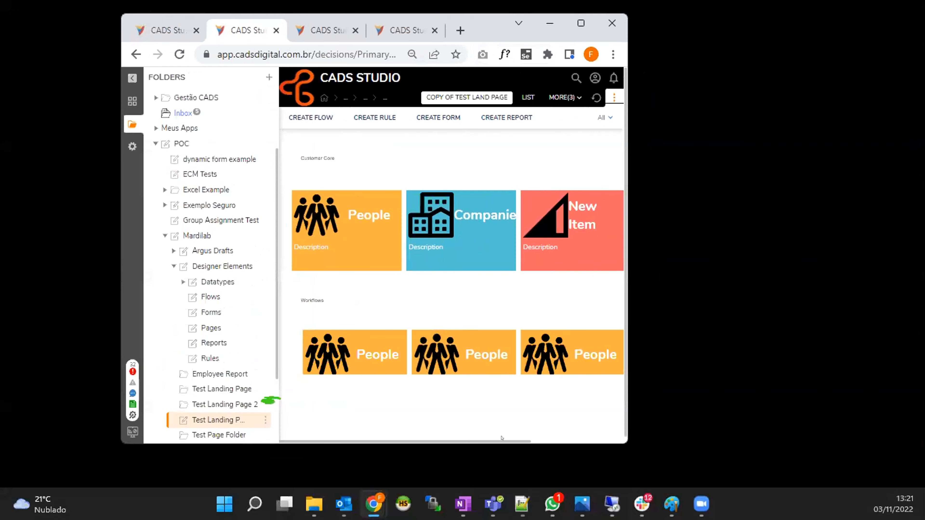
{"action": "scroll", "coordinate": [544, 374], "scroll_direction": "right", "scroll_amount": 3}
{"action": "scroll", "coordinate": [543, 438], "scroll_direction": "left", "scroll_amount": 3}
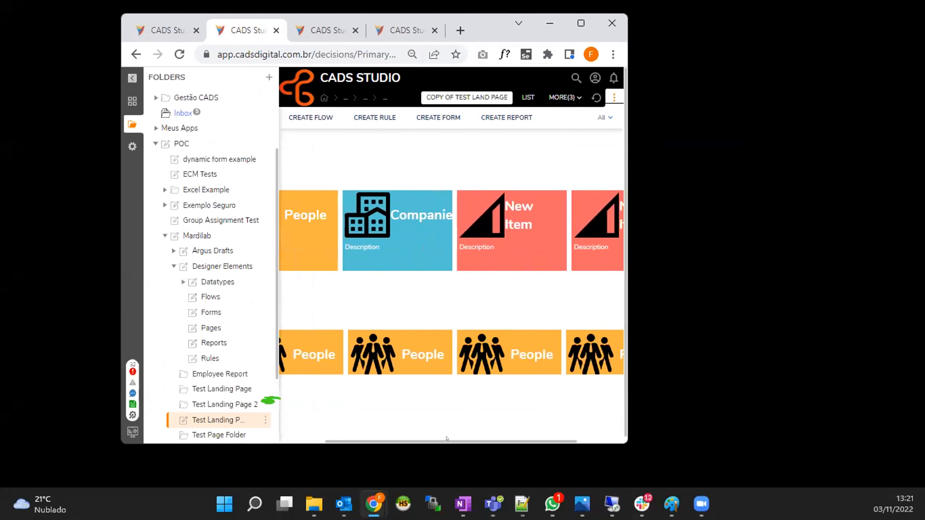
{"action": "scroll", "coordinate": [488, 439], "scroll_direction": "right", "scroll_amount": 4}
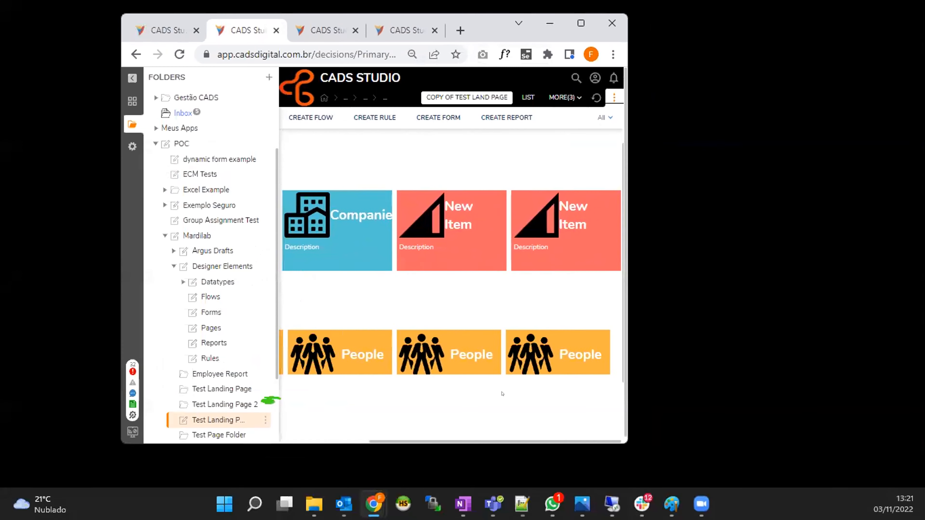
{"action": "scroll", "coordinate": [502, 393], "scroll_direction": "left", "scroll_amount": 3}
{"action": "left_click", "coordinate": [580, 23]}
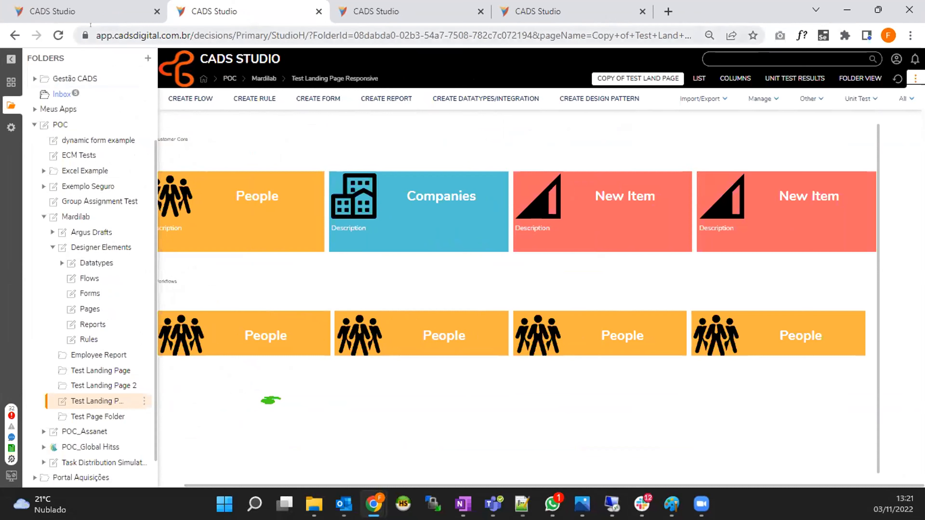
Return to the Copy of Test Land Page designer and inspect the four Workflows tiles and the Grid Layout that holds them.
{"action": "left_click", "coordinate": [100, 14]}
{"action": "left_click", "coordinate": [286, 287]}
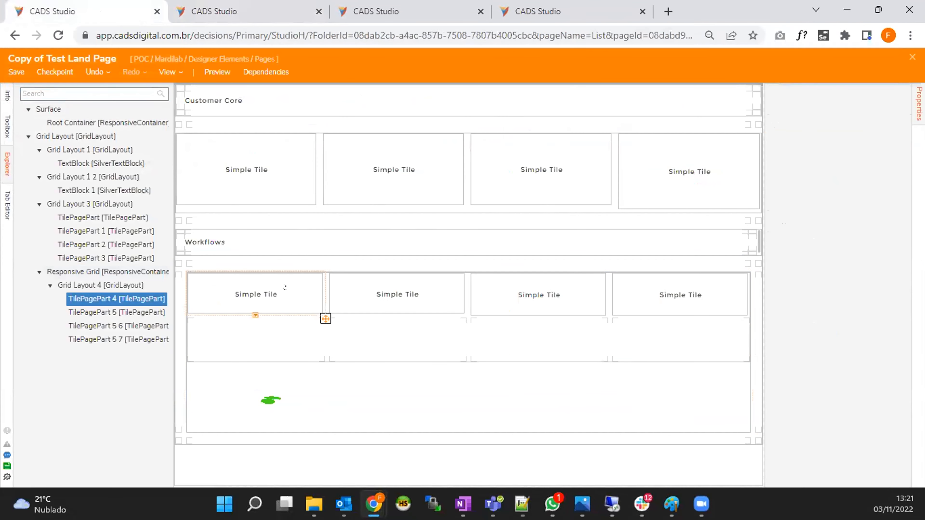
{"action": "left_click", "coordinate": [395, 305]}
{"action": "left_click", "coordinate": [529, 296]}
{"action": "left_click", "coordinate": [674, 296]}
{"action": "left_click", "coordinate": [242, 294]}
{"action": "left_click", "coordinate": [395, 303]}
{"action": "left_click", "coordinate": [538, 302]}
{"action": "left_click", "coordinate": [686, 307]}
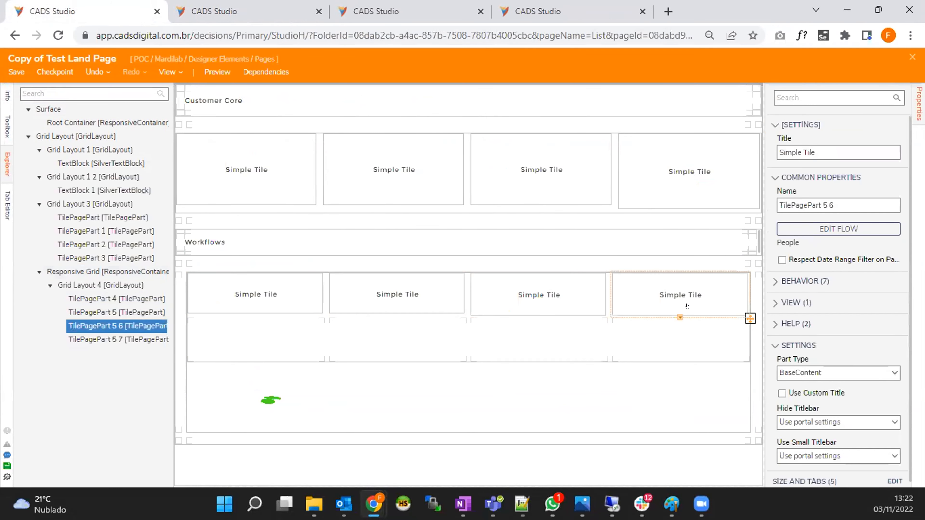
{"action": "left_click", "coordinate": [585, 349]}
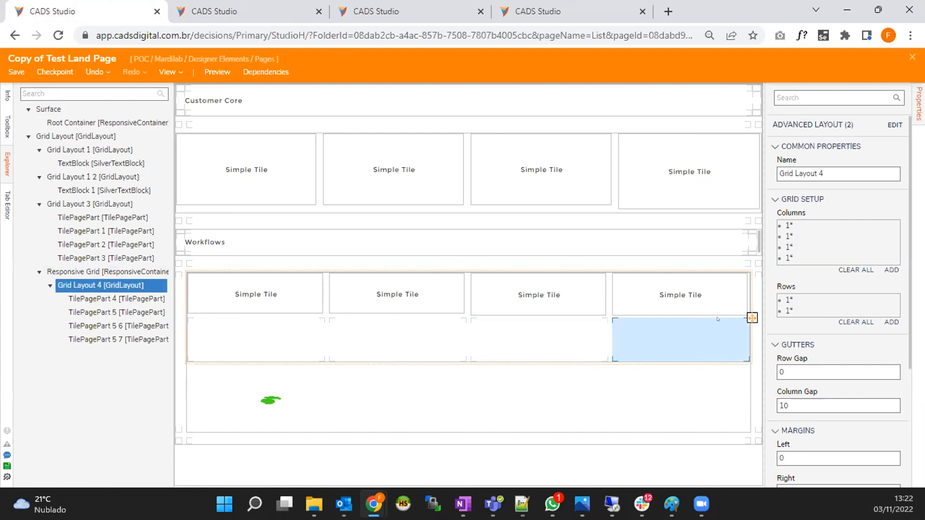
Delete the fourth, third and second Simple Tiles from the grid under Workflows.
{"action": "left_click", "coordinate": [708, 307]}
{"action": "key", "text": "Delete"}
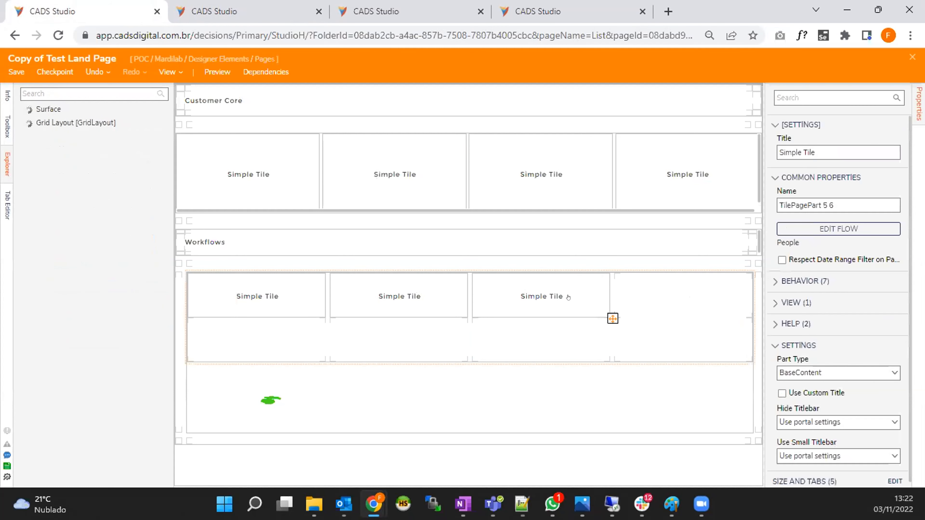
{"action": "left_click", "coordinate": [558, 296]}
{"action": "key", "text": "Delete"}
{"action": "left_click", "coordinate": [414, 297]}
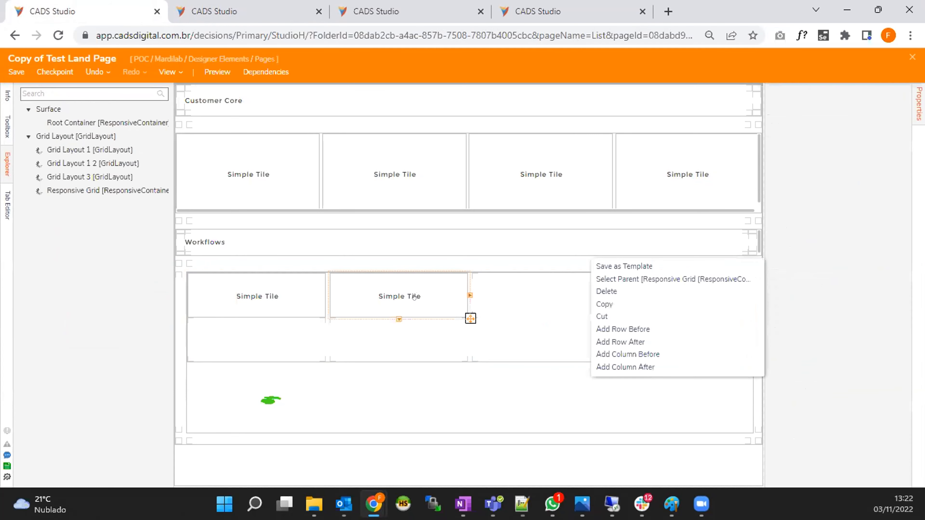
{"action": "key", "text": "Delete"}
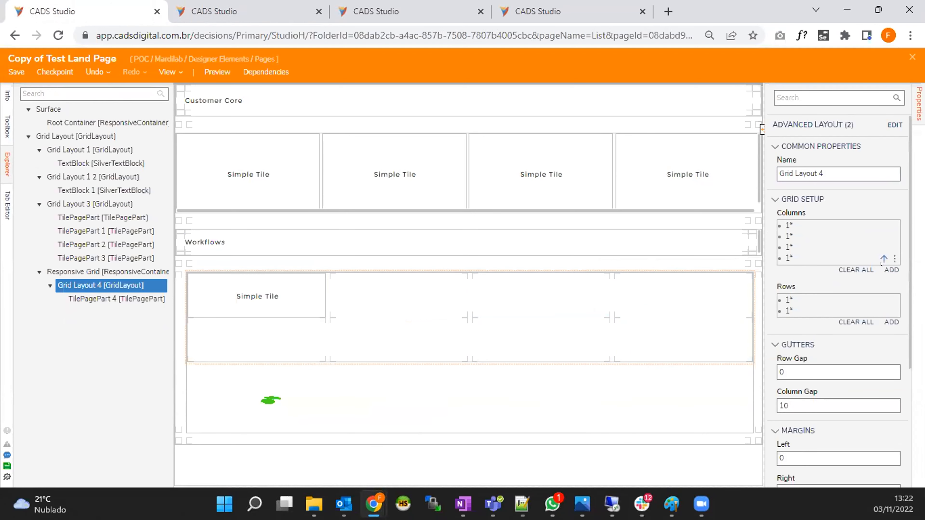
Delete the Responsive Grid with its nested Grid Layout from the area under Workflows.
{"action": "left_click", "coordinate": [892, 125]}
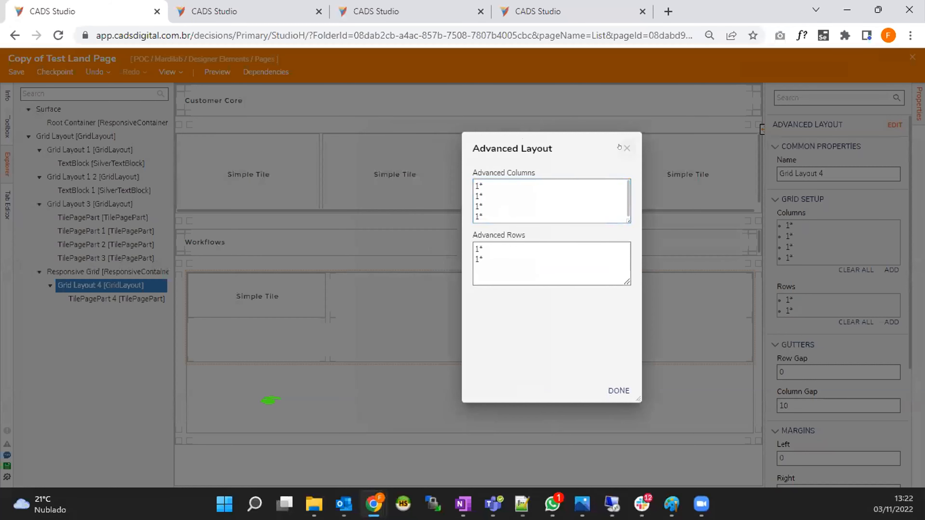
{"action": "left_click", "coordinate": [627, 149]}
{"action": "left_click", "coordinate": [500, 373]}
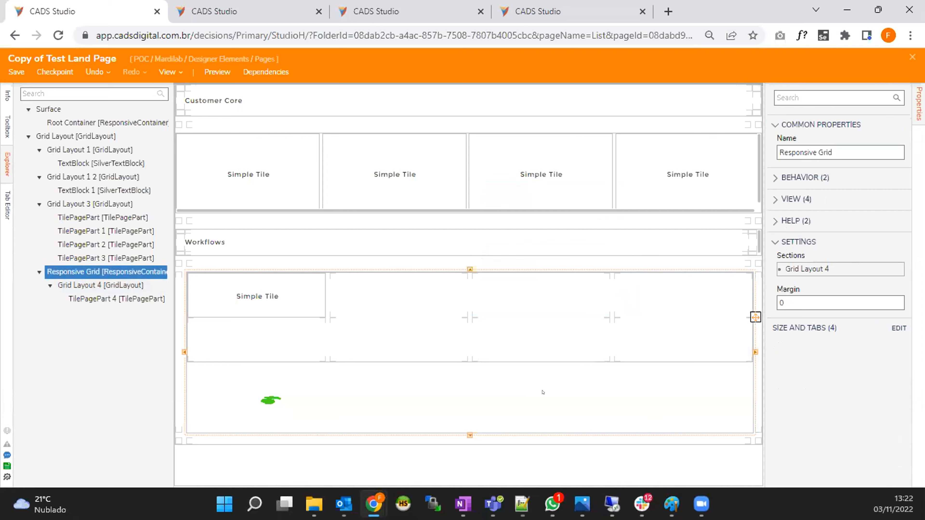
{"action": "key", "text": "Delete"}
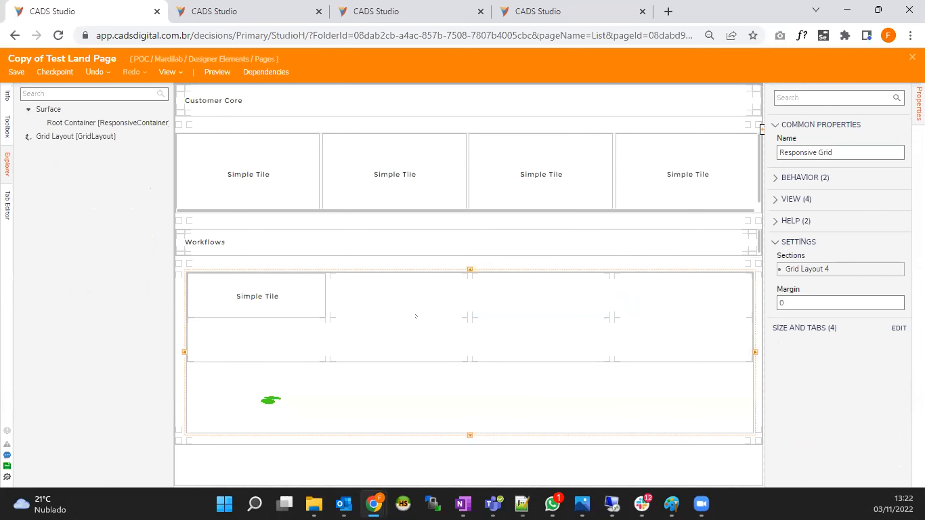
{"action": "key", "text": "Delete"}
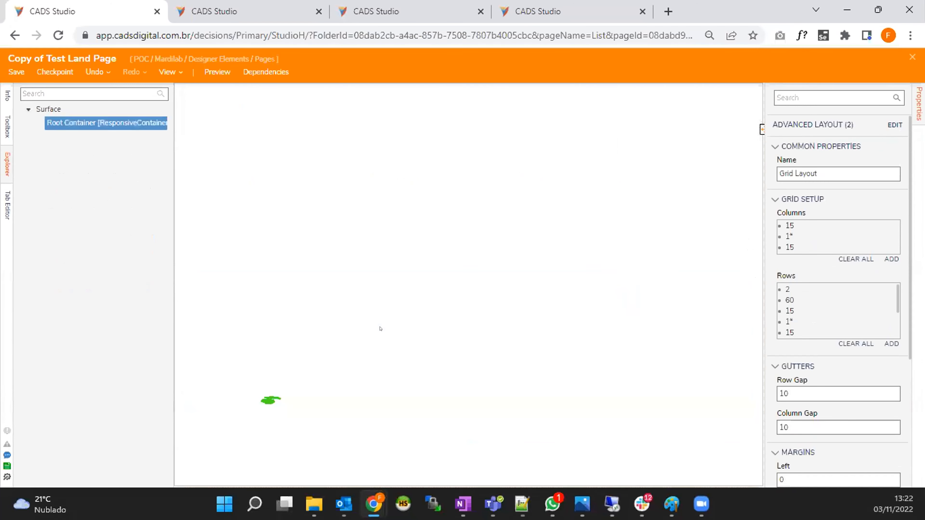
{"action": "right_click", "coordinate": [593, 271]}
{"action": "left_click", "coordinate": [94, 72]}
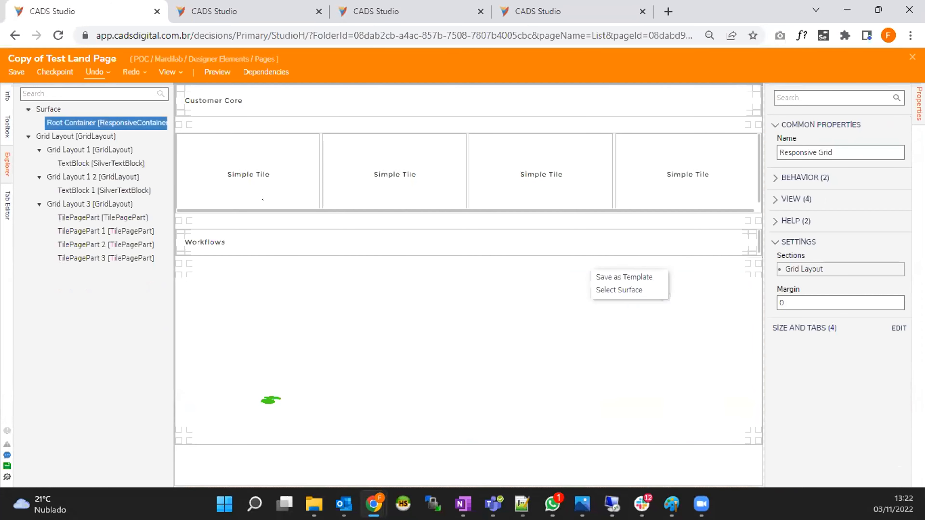
Replace the 2* row in the main Grid Layout's advanced rows with two rows of 1*.
{"action": "left_click", "coordinate": [457, 351]}
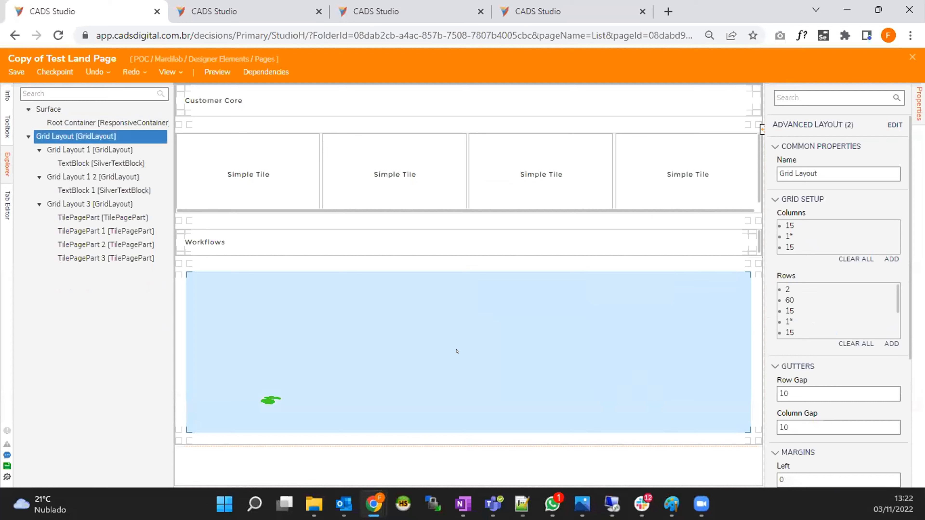
{"action": "left_click", "coordinate": [895, 125]}
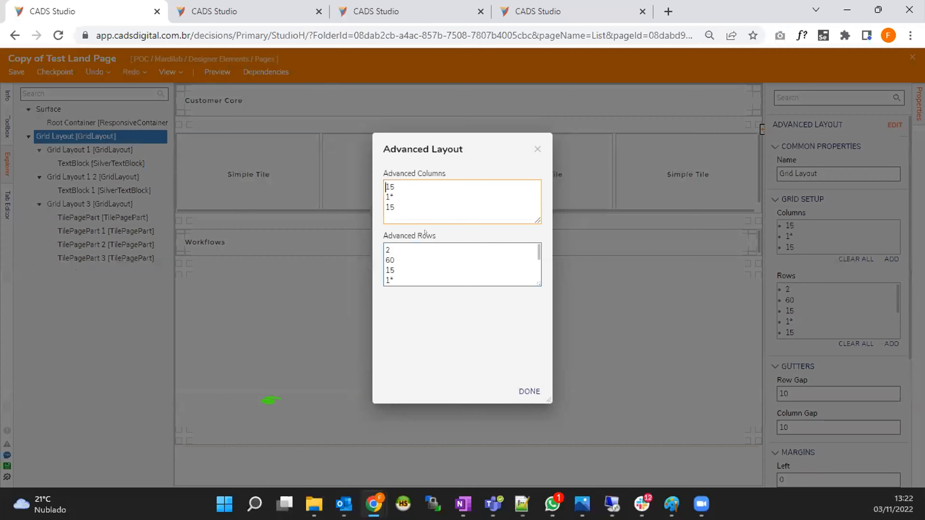
{"action": "scroll", "coordinate": [415, 271], "scroll_direction": "down", "scroll_amount": 1}
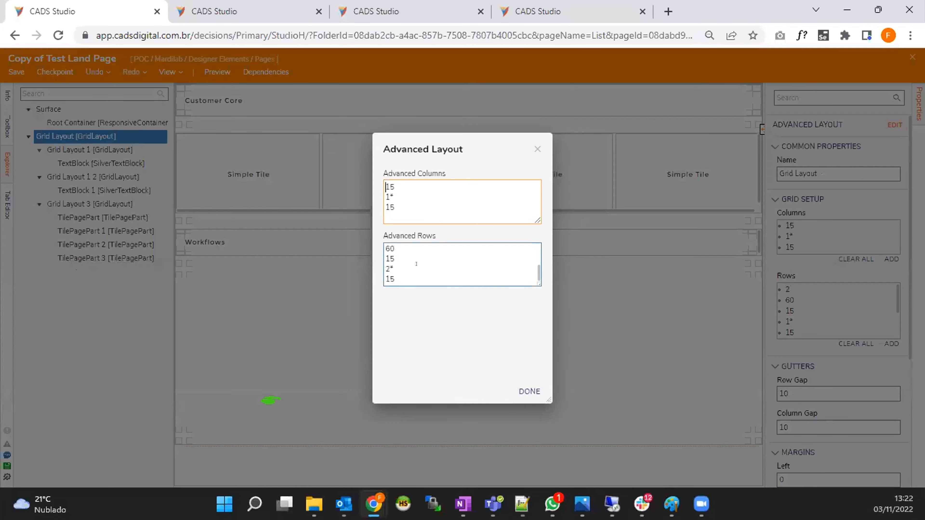
{"action": "left_click_drag", "start_coordinate": [414, 265], "coordinate": [358, 264]}
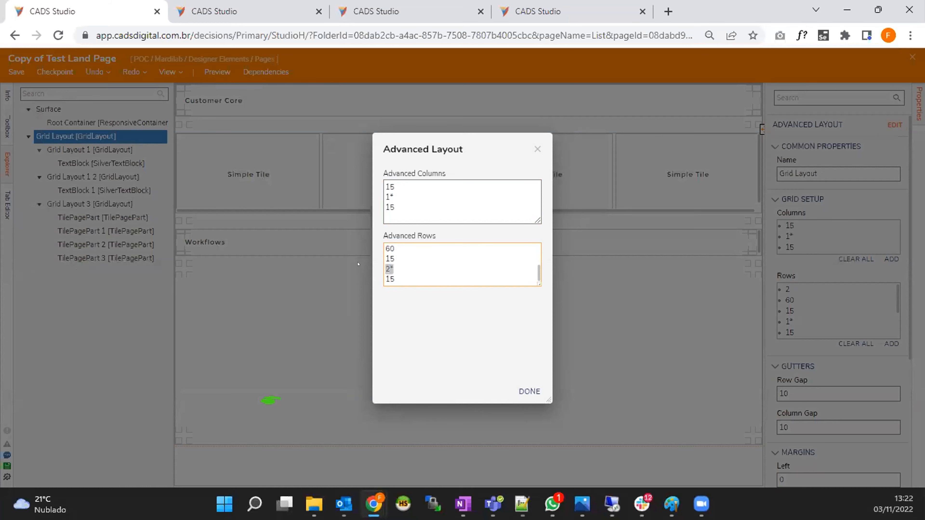
{"action": "type", "text": "1*"}
{"action": "key", "text": "Return"}
{"action": "type", "text": "1*"}
{"action": "key", "text": "Return"}
{"action": "left_click", "coordinate": [530, 392]}
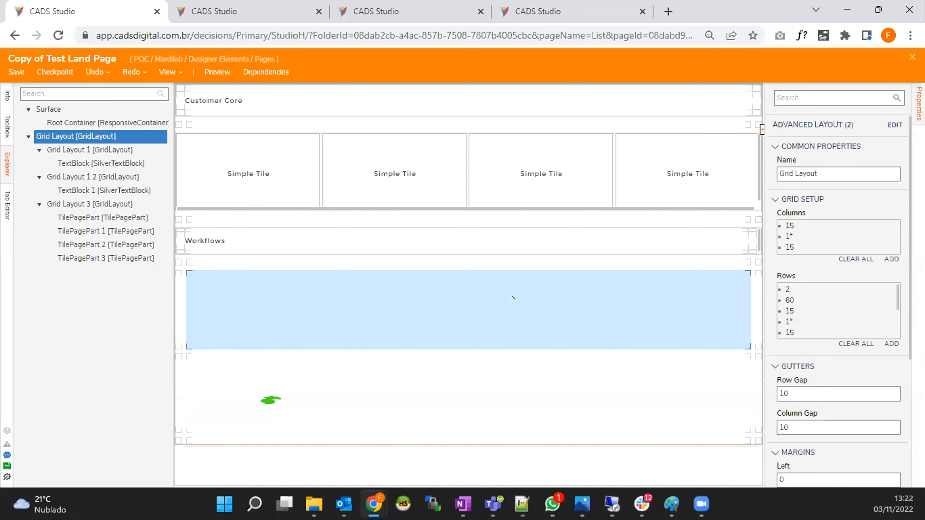
Add a second 1* column between the 15 columns in the main Grid Layout's advanced columns.
{"action": "left_click", "coordinate": [895, 124]}
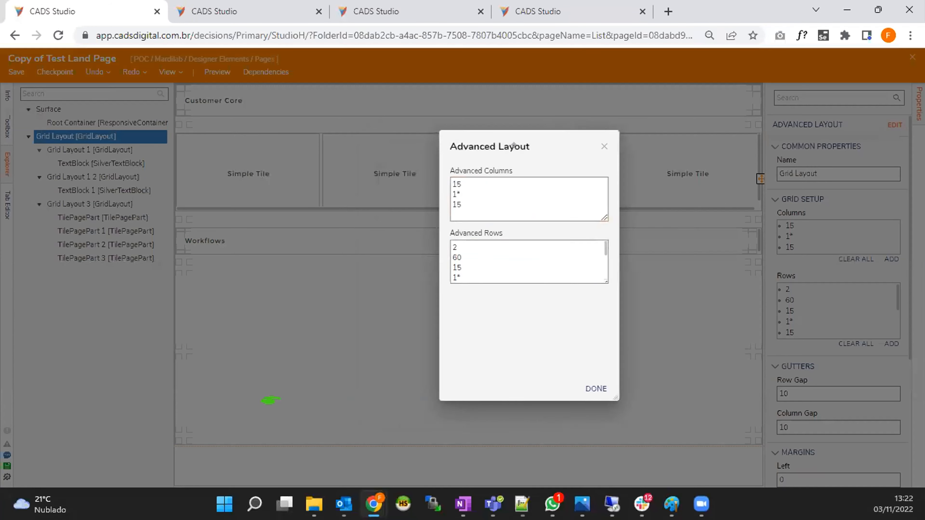
{"action": "scroll", "coordinate": [500, 273], "scroll_direction": "up", "scroll_amount": 2}
{"action": "left_click", "coordinate": [504, 187]}
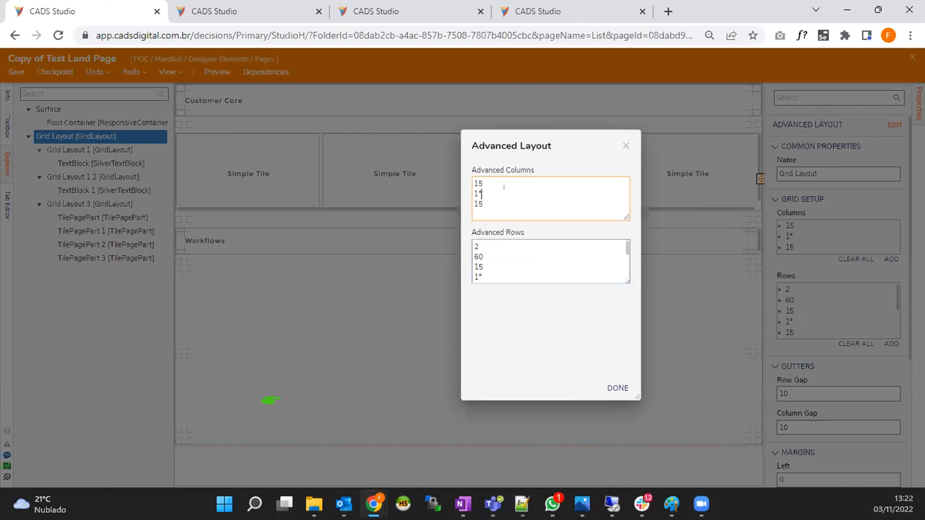
{"action": "key", "text": "Return"}
{"action": "type", "text": "1*"}
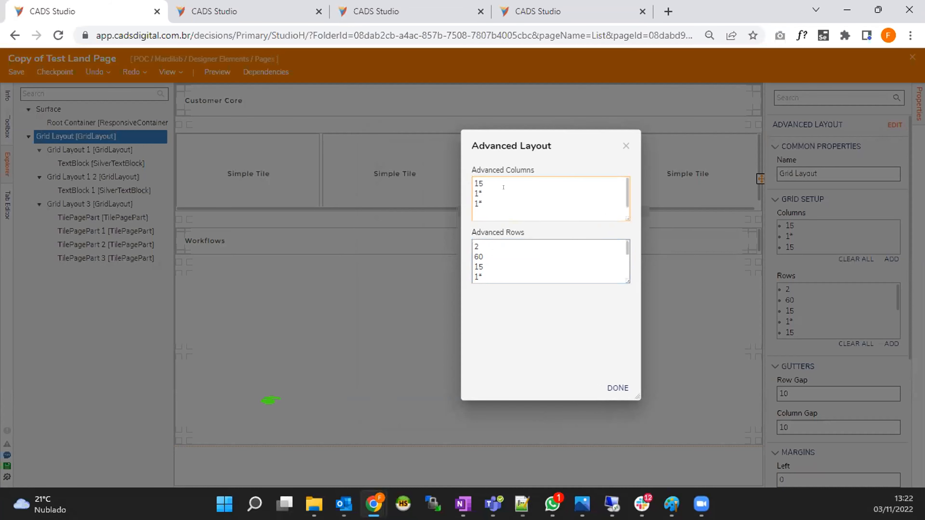
{"action": "left_click", "coordinate": [618, 388]}
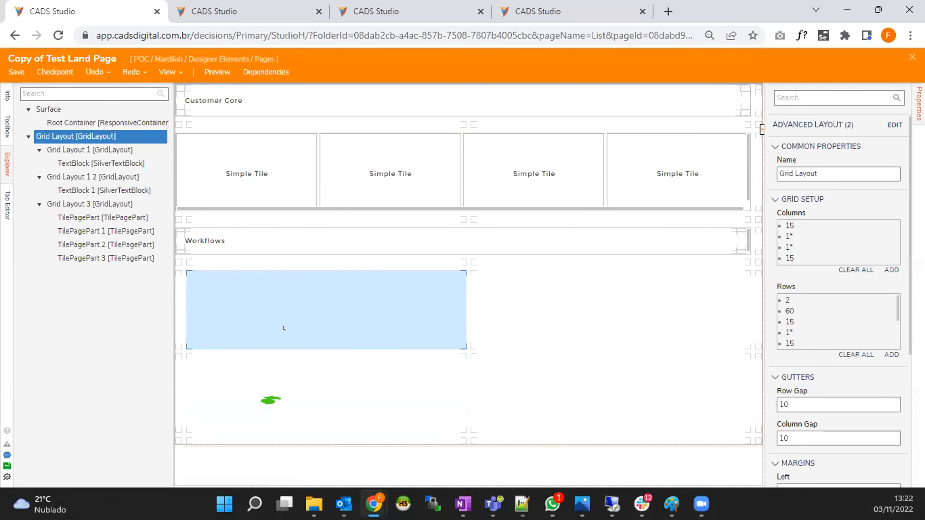
Inspect the properties of the Surface, the Root Container and the main Grid Layout it holds.
{"action": "left_click", "coordinate": [111, 123]}
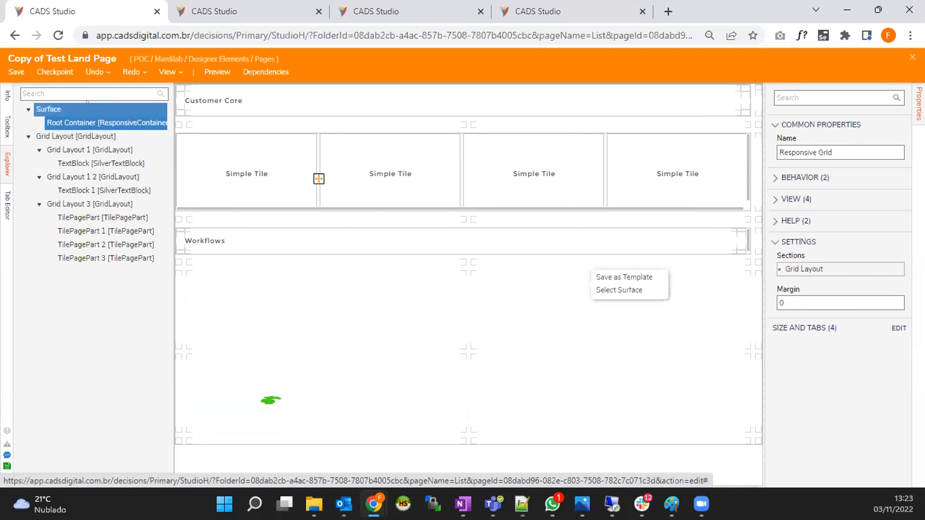
{"action": "left_click", "coordinate": [78, 110]}
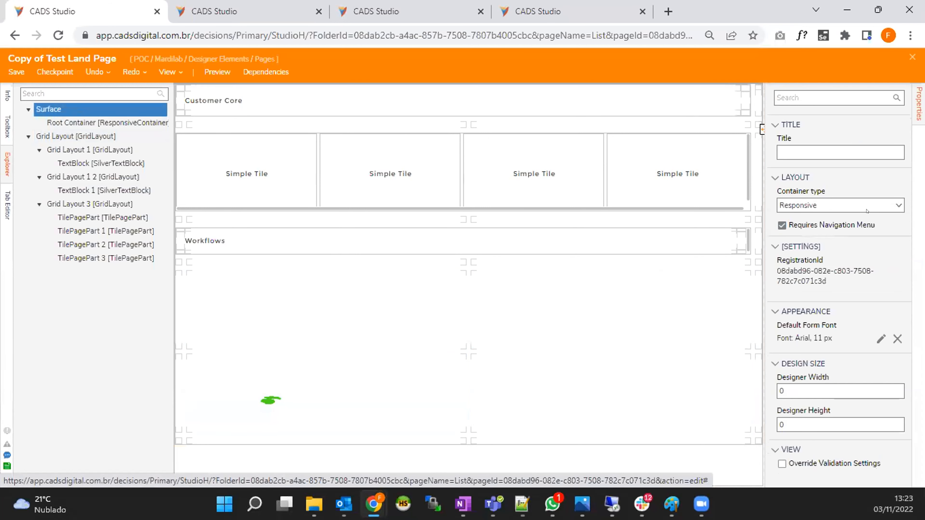
{"action": "left_click", "coordinate": [78, 123]}
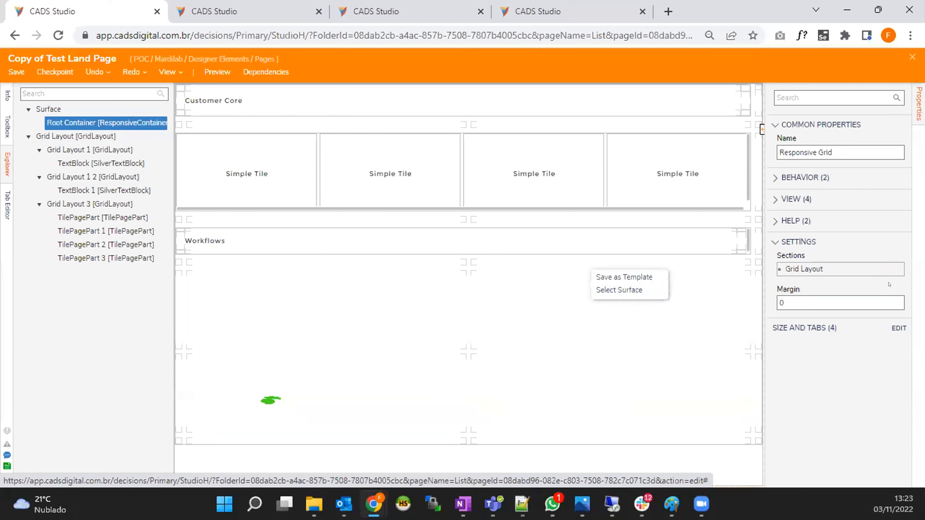
{"action": "left_click", "coordinate": [781, 272]}
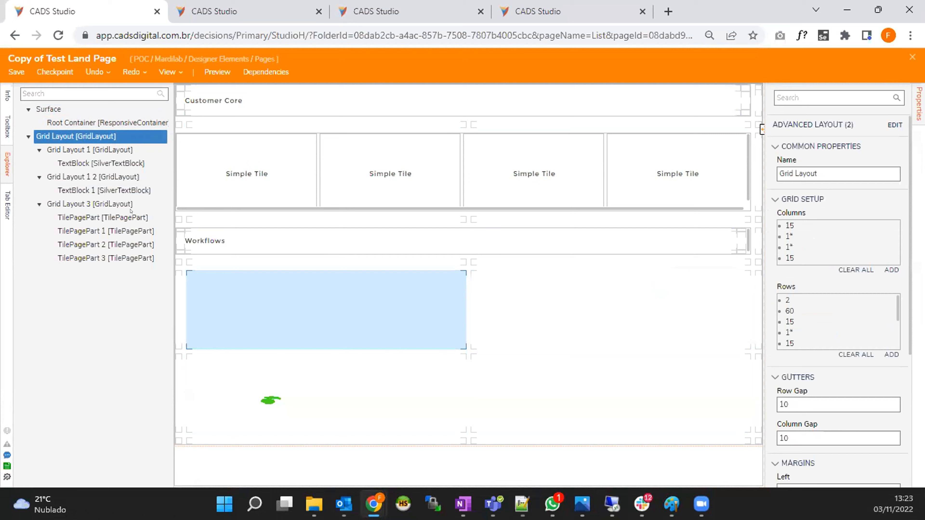
Place two new Grid Layouts side by side in the two upper cells under Workflows.
{"action": "left_click", "coordinate": [7, 126]}
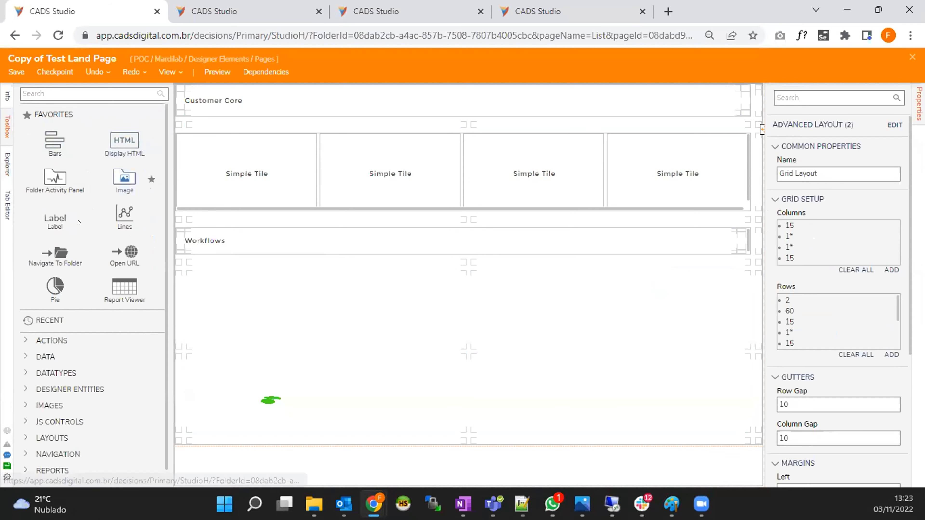
{"action": "scroll", "coordinate": [36, 365], "scroll_direction": "down", "scroll_amount": 1}
{"action": "left_click", "coordinate": [25, 425]}
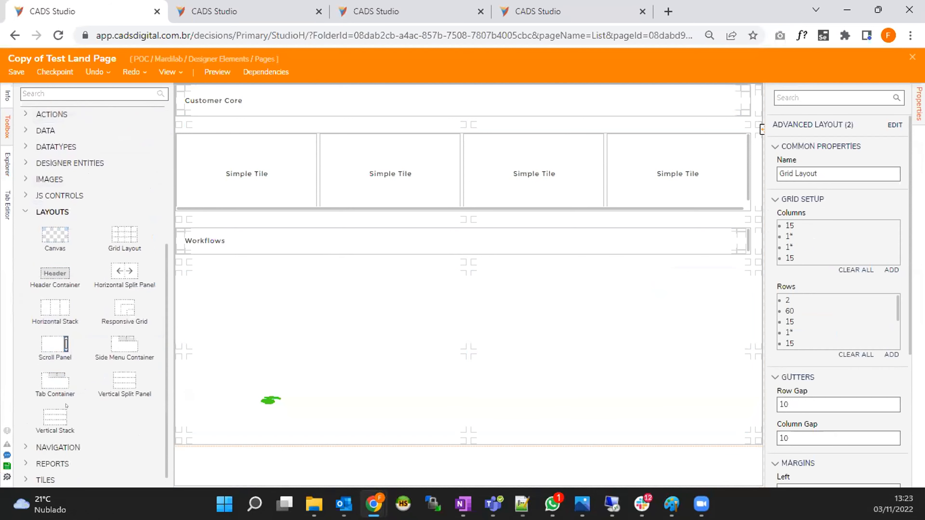
{"action": "left_click_drag", "start_coordinate": [125, 229], "coordinate": [307, 318]}
{"action": "left_click_drag", "start_coordinate": [122, 231], "coordinate": [590, 248]}
Reduce the left new Grid Layout under Workflows to a single 1* column and a single 1* row.
{"action": "left_click", "coordinate": [414, 340]}
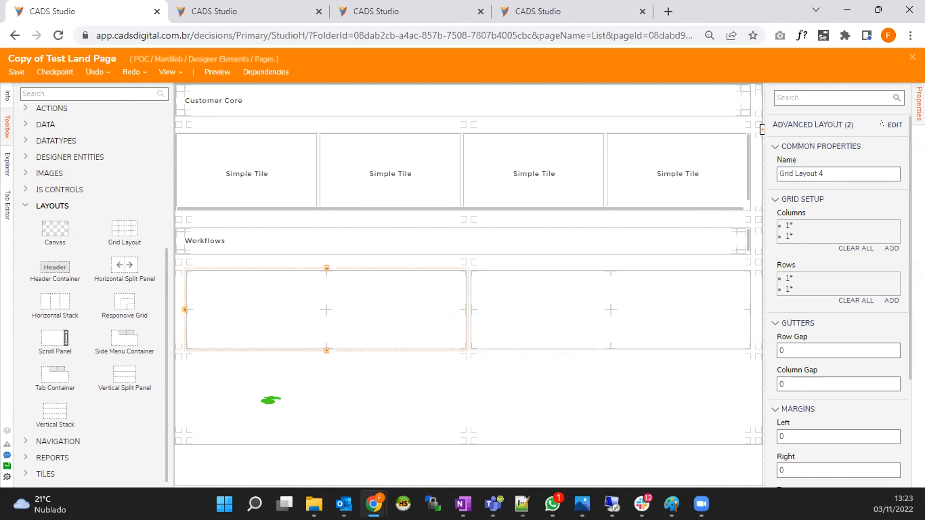
{"action": "left_click", "coordinate": [895, 125]}
{"action": "key", "text": "shift+Home"}
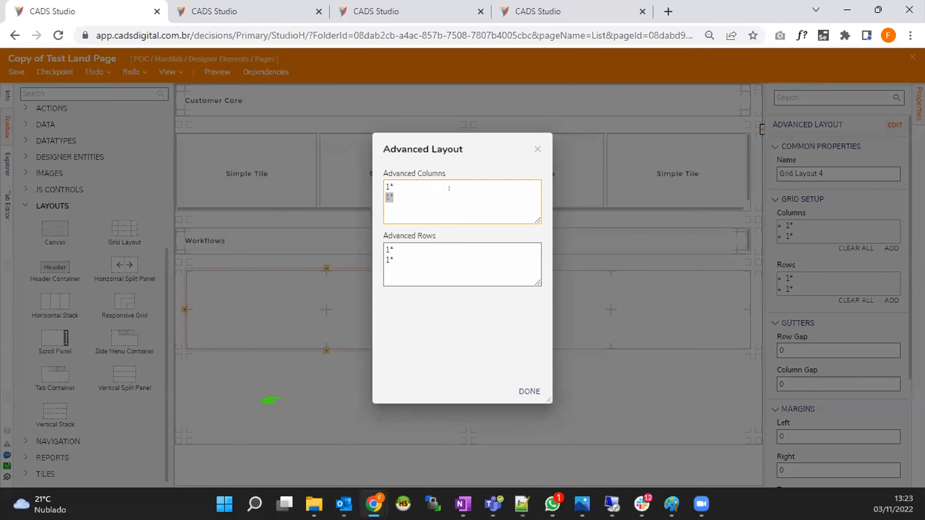
{"action": "key", "text": "BackSpace"}
{"action": "key", "text": "Tab"}
{"action": "key", "text": "shift+Home"}
{"action": "key", "text": "BackSpace"}
{"action": "key", "text": "Tab"}
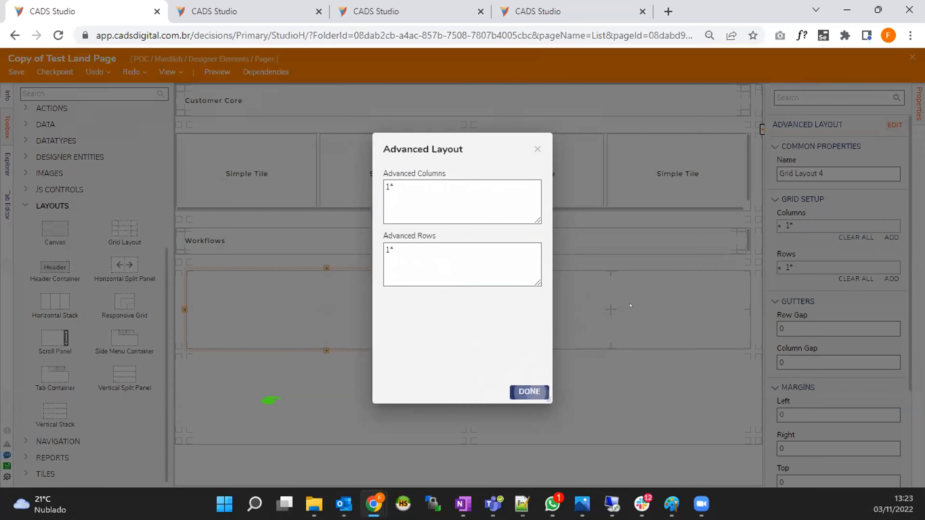
{"action": "key", "text": "Return"}
Reduce the right new Grid Layout under Workflows to a single 1* row and a single 1* column.
{"action": "left_click", "coordinate": [631, 305]}
{"action": "left_click", "coordinate": [893, 125]}
{"action": "left_click", "coordinate": [427, 256]}
{"action": "key", "text": "shift+Home"}
{"action": "key", "text": "BackSpace"}
{"action": "left_click", "coordinate": [436, 198]}
{"action": "key", "text": "shift+Home"}
{"action": "key", "text": "BackSpace"}
{"action": "key", "text": "Tab"}
{"action": "key", "text": "Tab"}
{"action": "key", "text": "Return"}
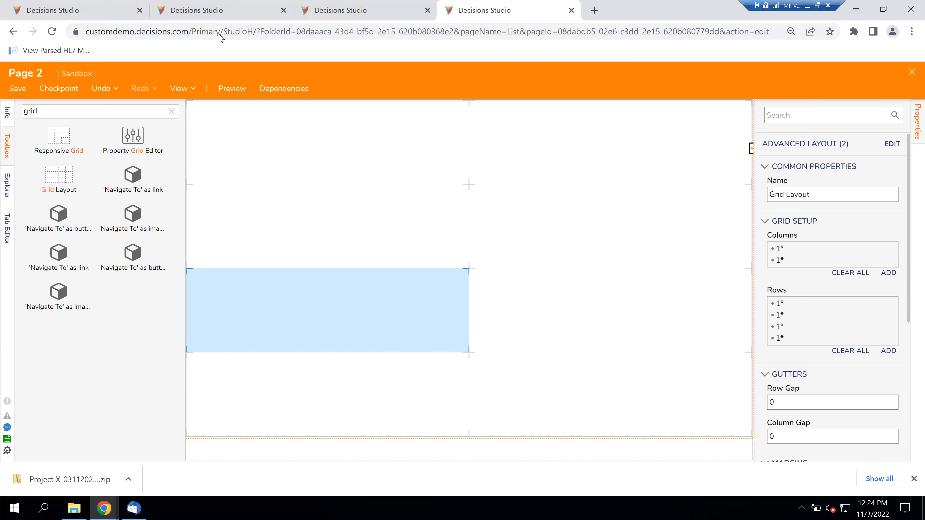
Go to the Decisions Studio page showing the Roomi Group folder and start an import on the My Apps folder.
{"action": "left_click", "coordinate": [201, 5]}
{"action": "key", "text": "ctrl+shift+Tab"}
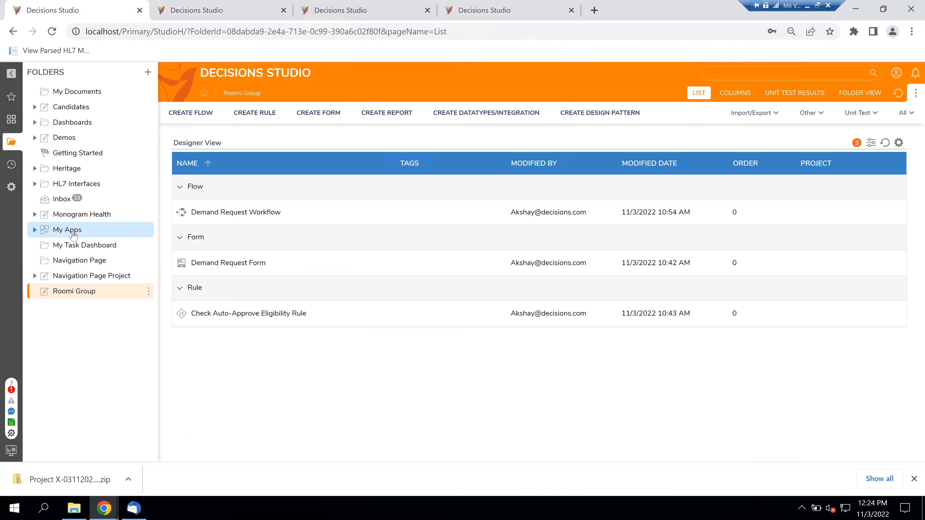
{"action": "right_click", "coordinate": [60, 230]}
{"action": "mouse_move", "coordinate": [215, 279]}
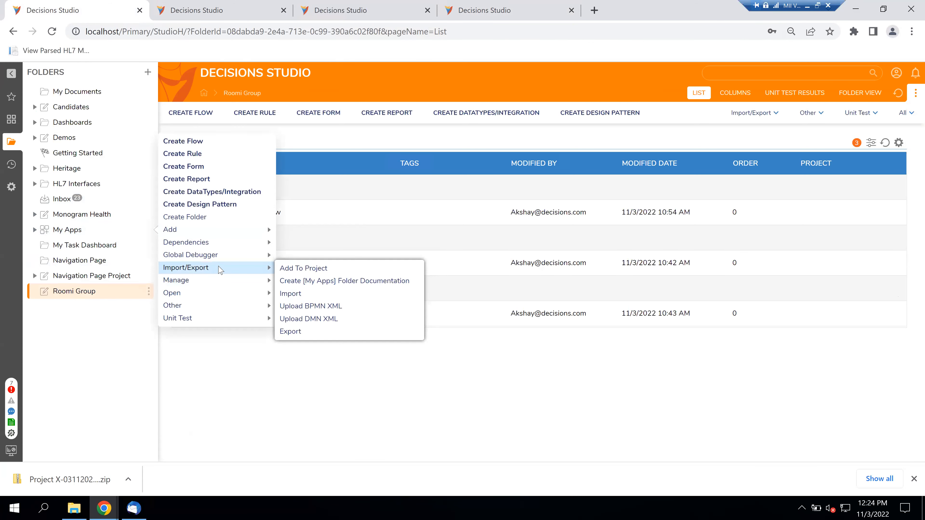
{"action": "left_click", "coordinate": [309, 295]}
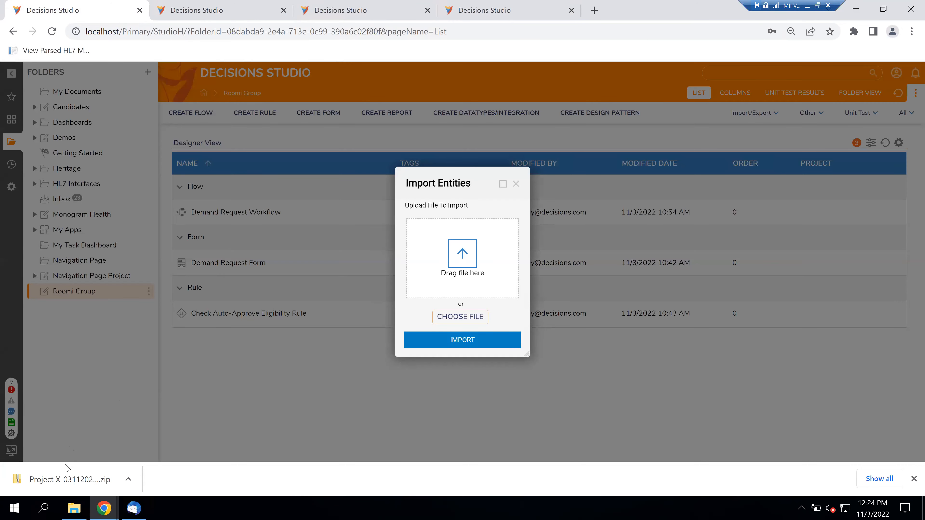
Load the Project X zip file from the Desktop as the file to import.
{"action": "left_click_drag", "start_coordinate": [56, 474], "coordinate": [465, 250]}
{"action": "left_click_drag", "start_coordinate": [112, 474], "coordinate": [476, 262]}
{"action": "left_click", "coordinate": [480, 322]}
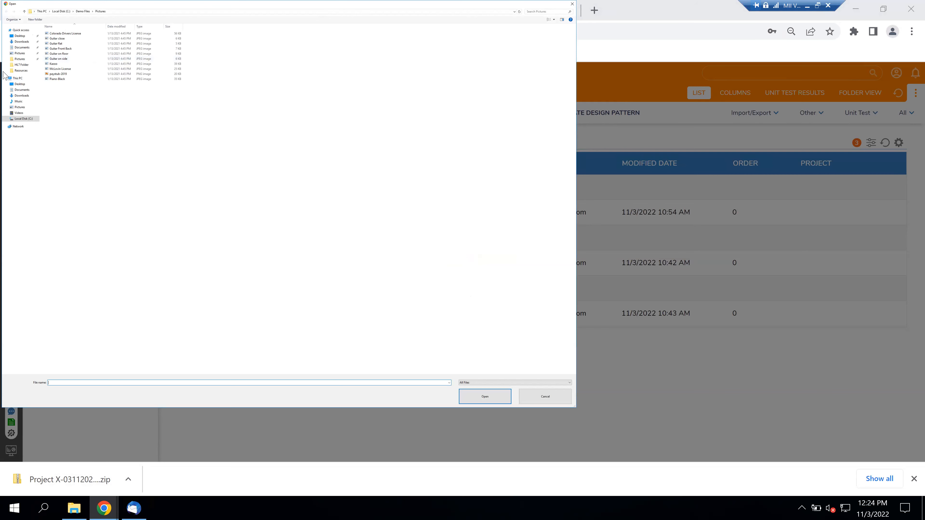
{"action": "left_click", "coordinate": [20, 36]}
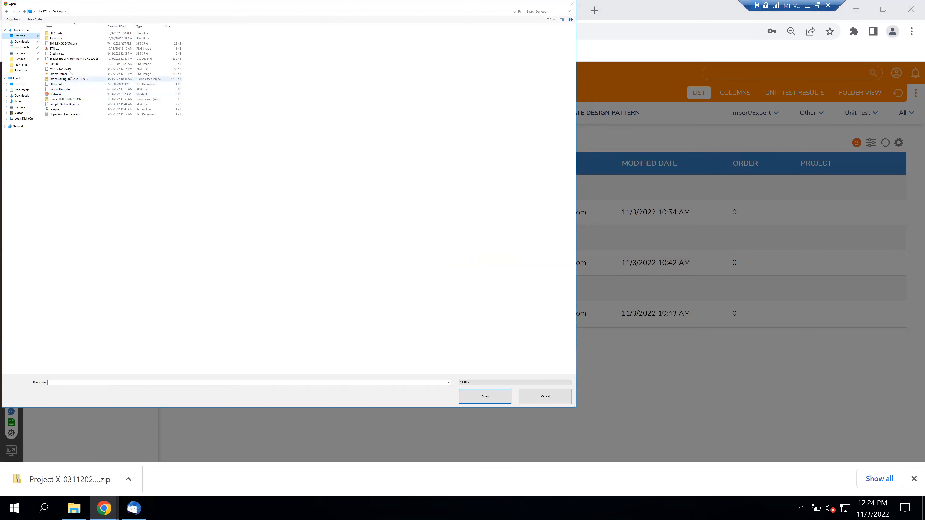
{"action": "left_click", "coordinate": [71, 93]}
{"action": "double_click", "coordinate": [69, 99]}
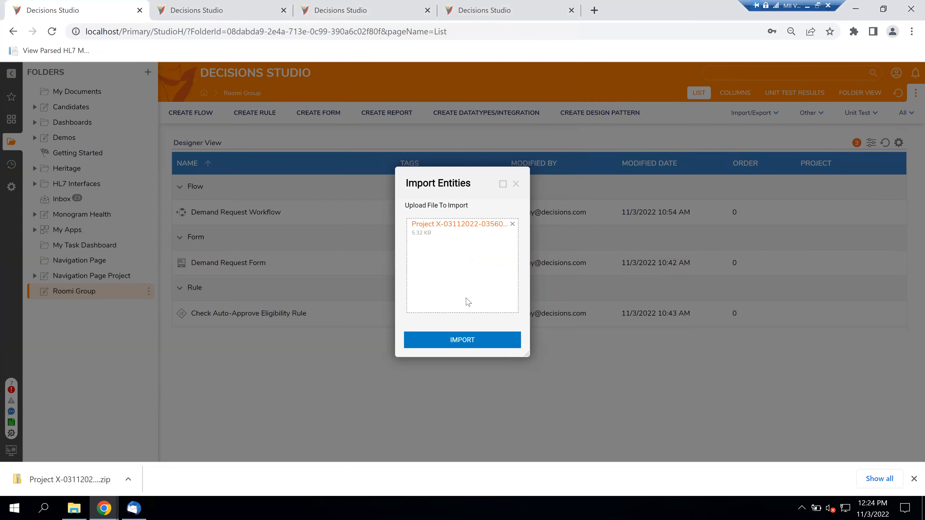
Import Project X with its Flows, Rules and Forms folders, keeping Ignore Issue and Import for every item.
{"action": "left_click", "coordinate": [472, 341]}
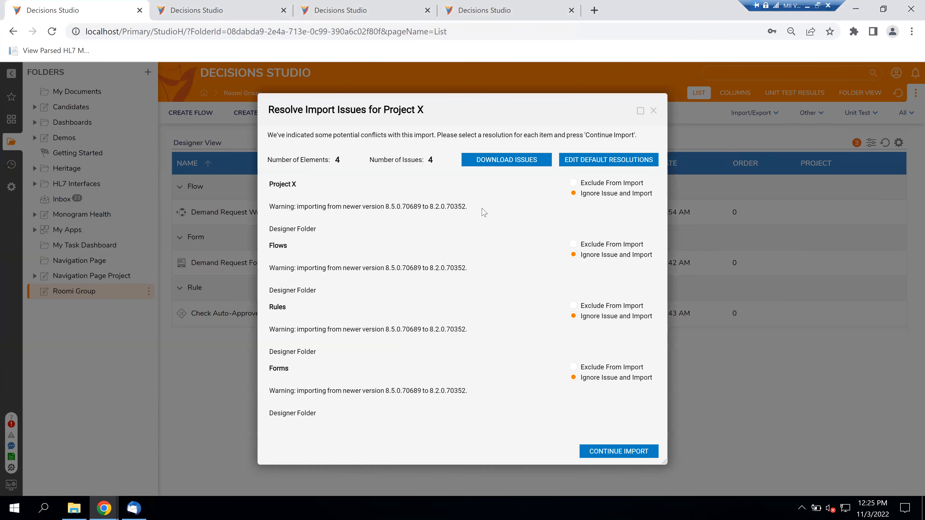
{"action": "left_click_drag", "start_coordinate": [457, 76], "coordinate": [442, 58]}
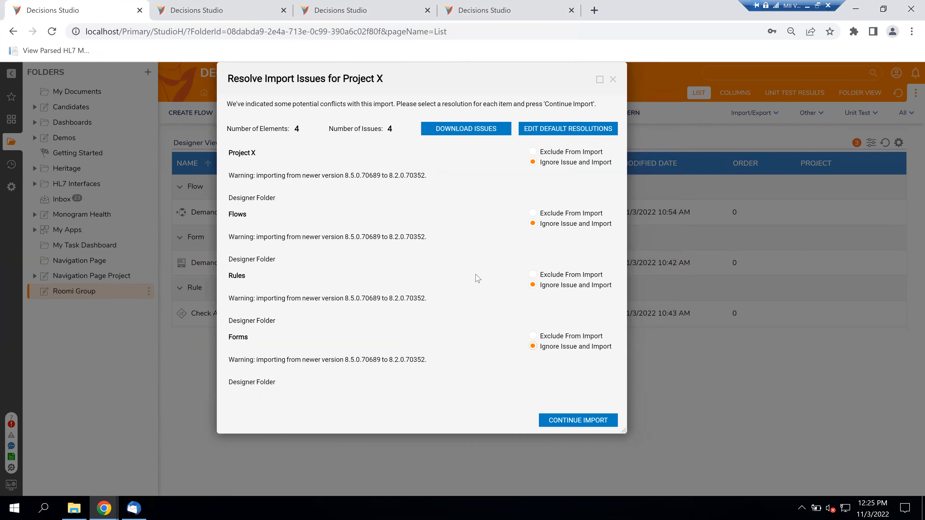
{"action": "left_click", "coordinate": [590, 422]}
{"action": "left_click", "coordinate": [578, 315]}
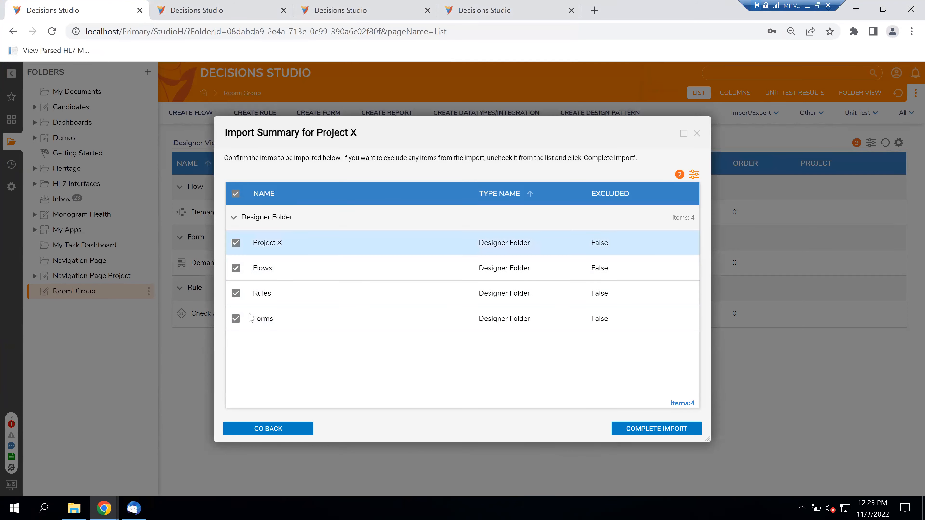
{"action": "left_click", "coordinate": [635, 431]}
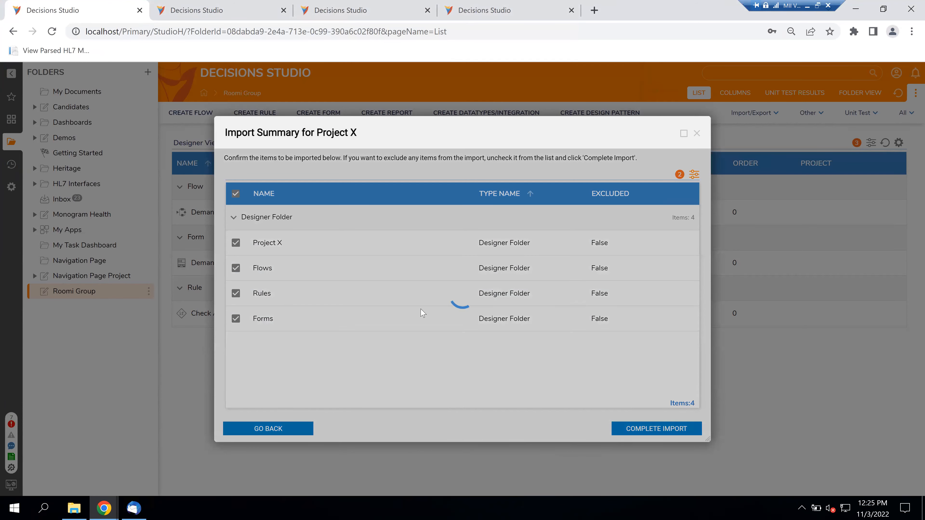
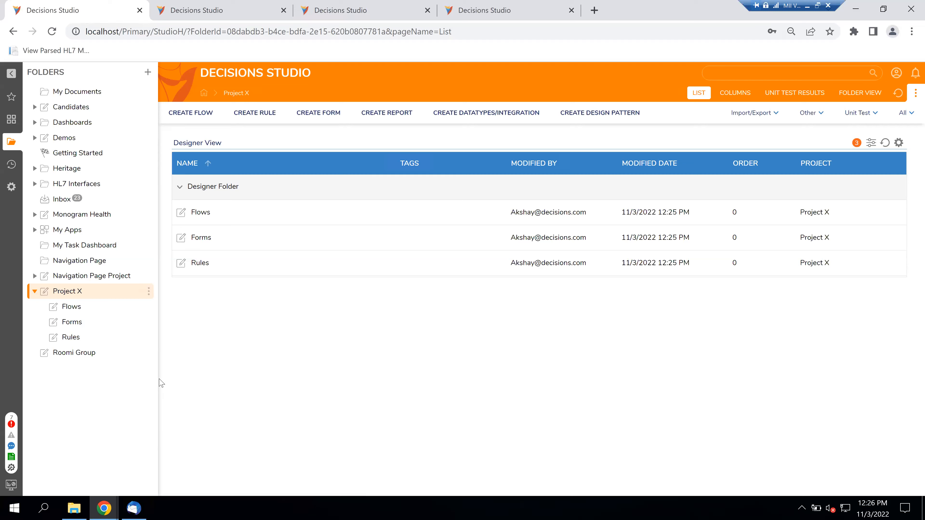
View the folder list in the user portal, return to the Studio and look at the contents of the Demos folder.
{"action": "left_click", "coordinate": [11, 481]}
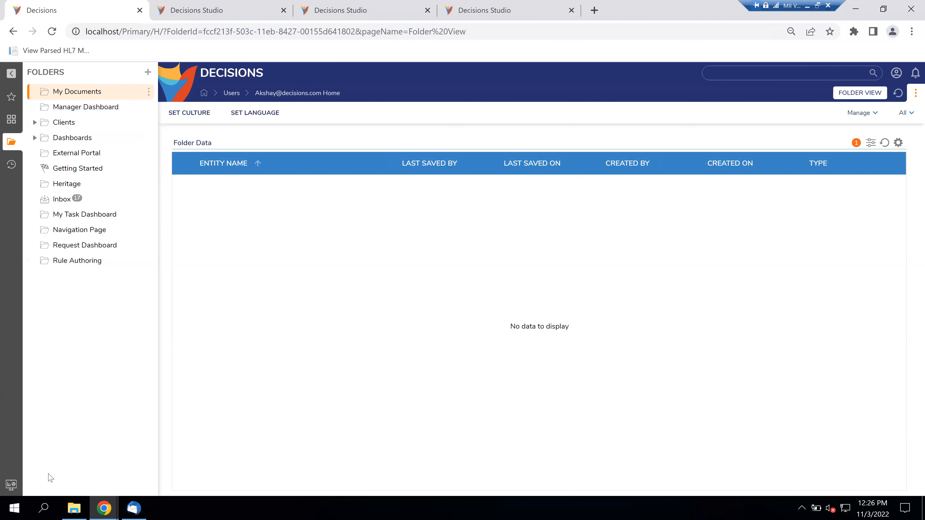
{"action": "left_click", "coordinate": [11, 485]}
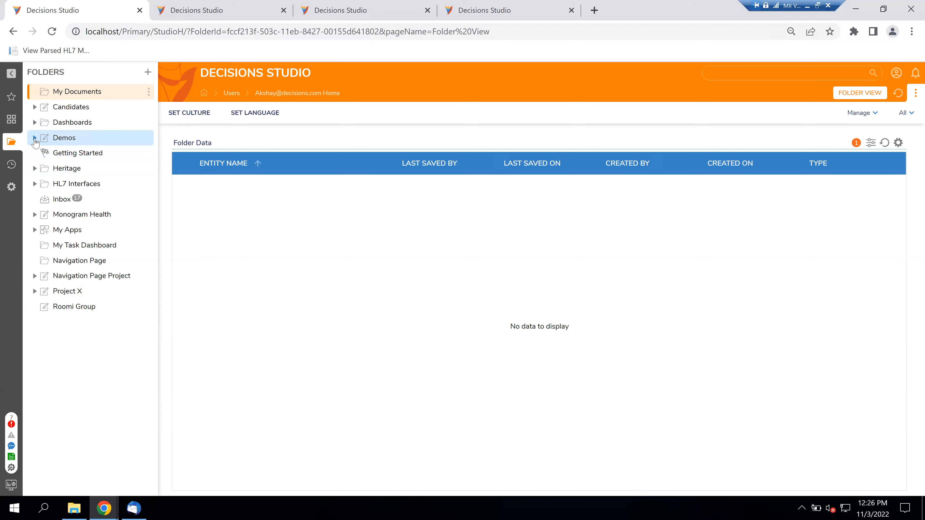
{"action": "left_click", "coordinate": [35, 138]}
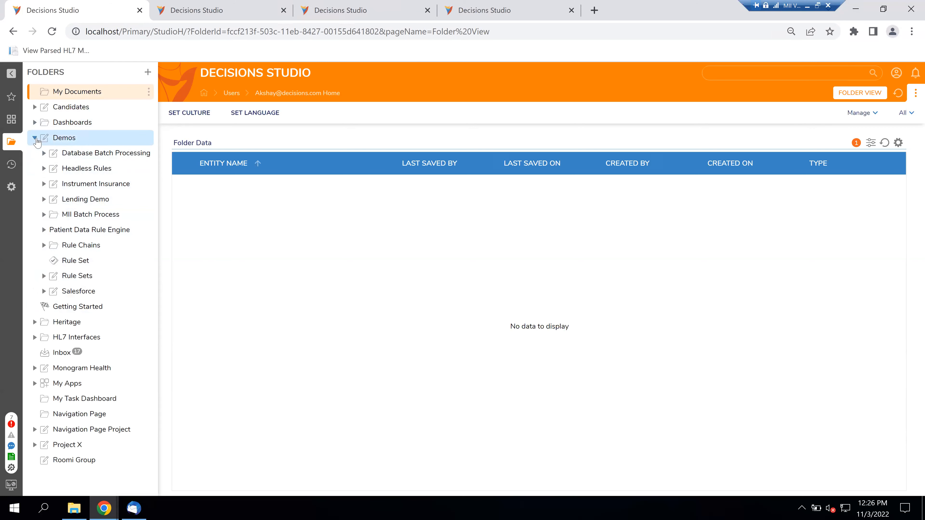
{"action": "left_click", "coordinate": [35, 138]}
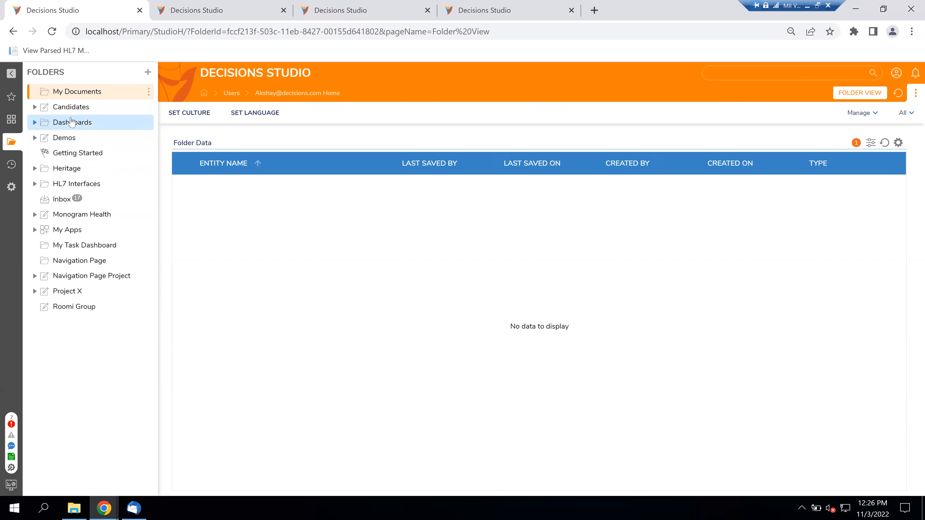
Expand the Dashboards folder and open its folder permissions for management.
{"action": "left_click", "coordinate": [35, 123]}
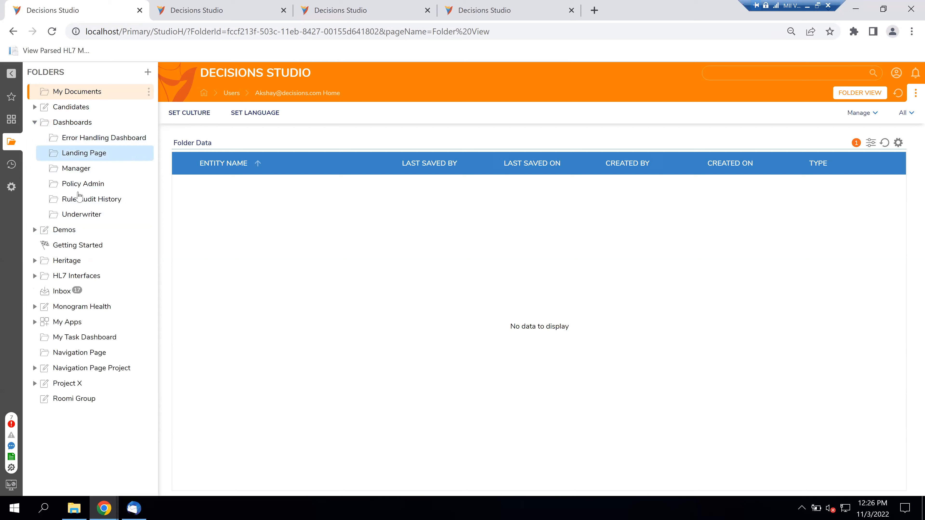
{"action": "right_click", "coordinate": [76, 128]}
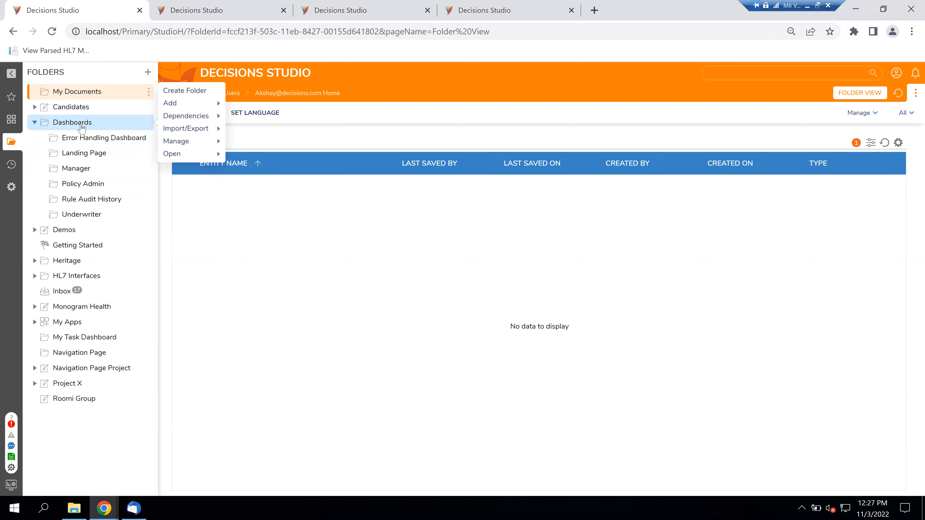
{"action": "mouse_move", "coordinate": [204, 142]}
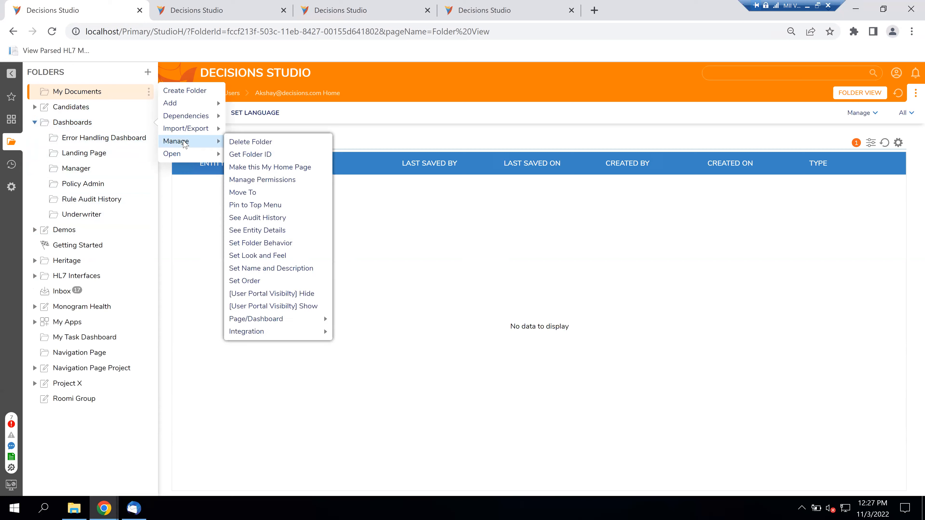
{"action": "left_click", "coordinate": [253, 180]}
{"action": "left_click_drag", "start_coordinate": [431, 130], "coordinate": [294, 96]}
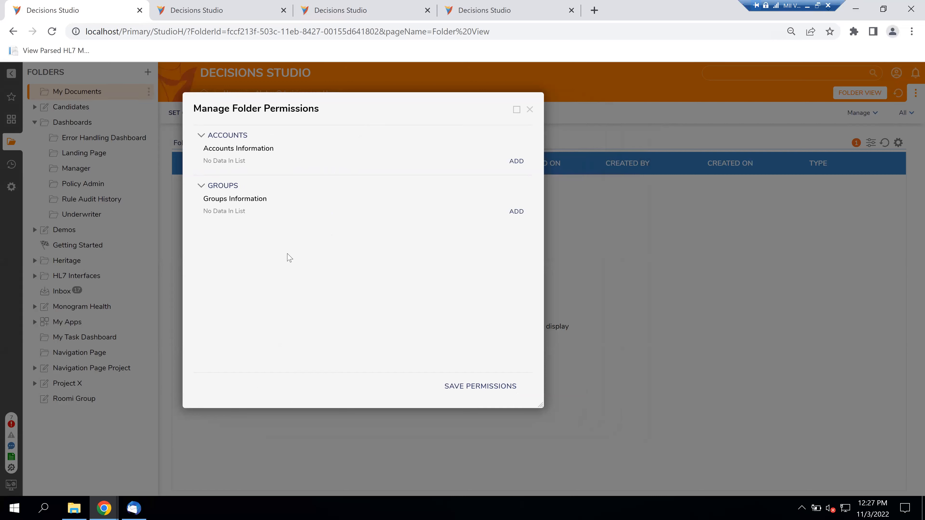
Try a group permission on the Dashboards folder giving Loan Approval CanUse, CanOpen and CanView, and close it without saving.
{"action": "left_click", "coordinate": [516, 211]}
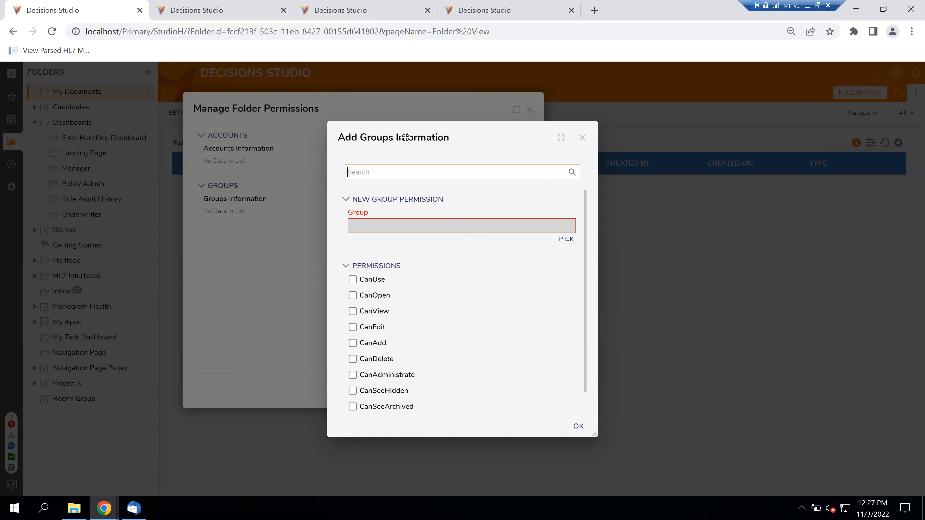
{"action": "left_click", "coordinate": [543, 195]}
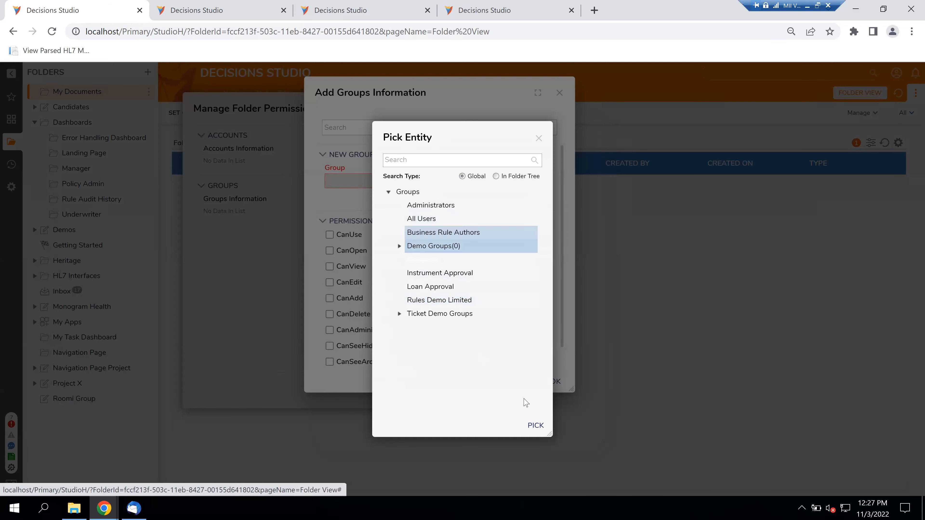
{"action": "left_click", "coordinate": [434, 288]}
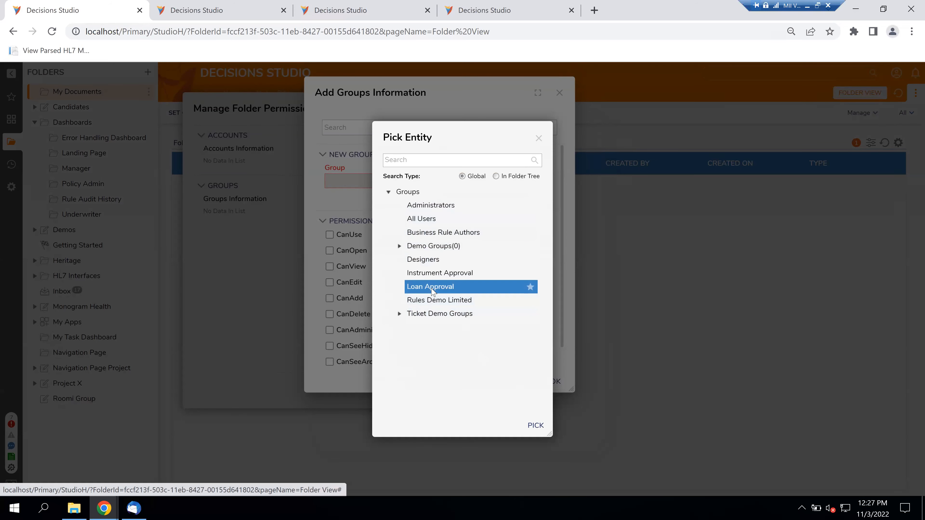
{"action": "left_click", "coordinate": [535, 426]}
{"action": "left_click", "coordinate": [330, 235]}
{"action": "left_click", "coordinate": [330, 251]}
{"action": "left_click", "coordinate": [330, 267]}
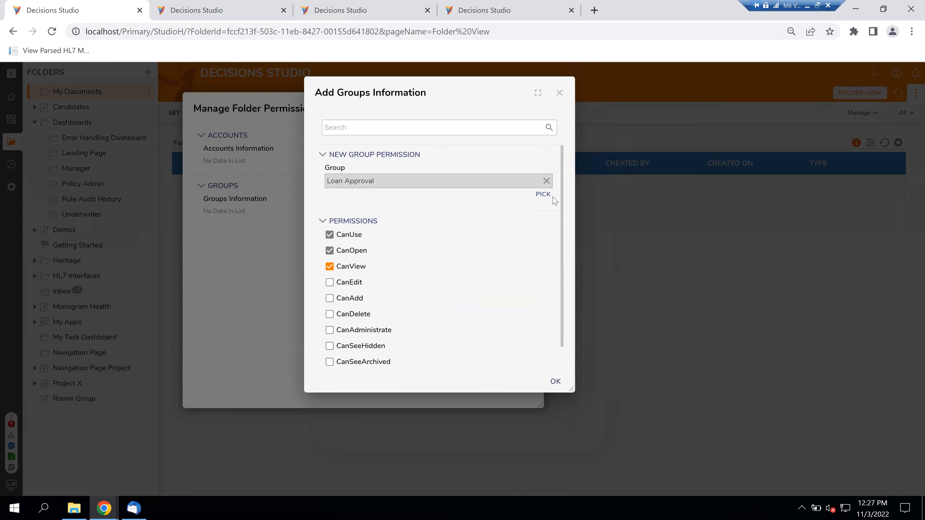
{"action": "left_click", "coordinate": [560, 93]}
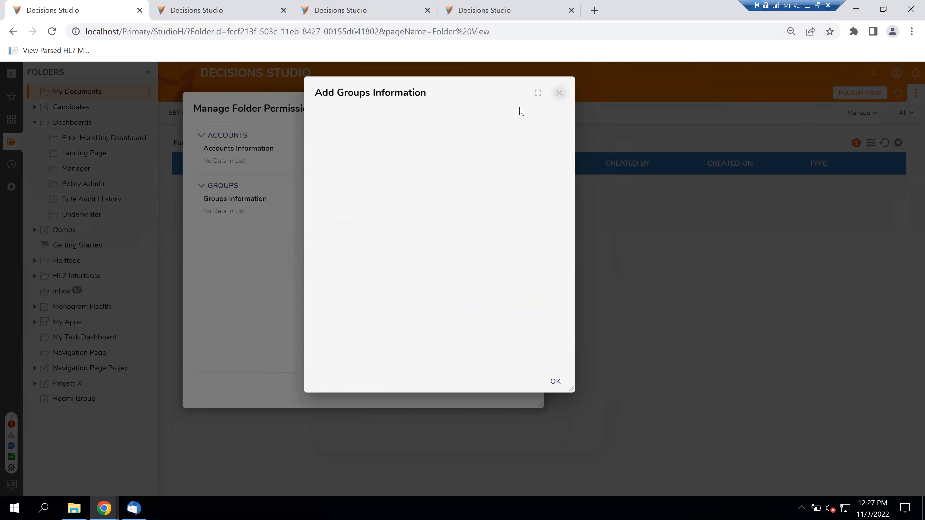
{"action": "left_click", "coordinate": [72, 130]}
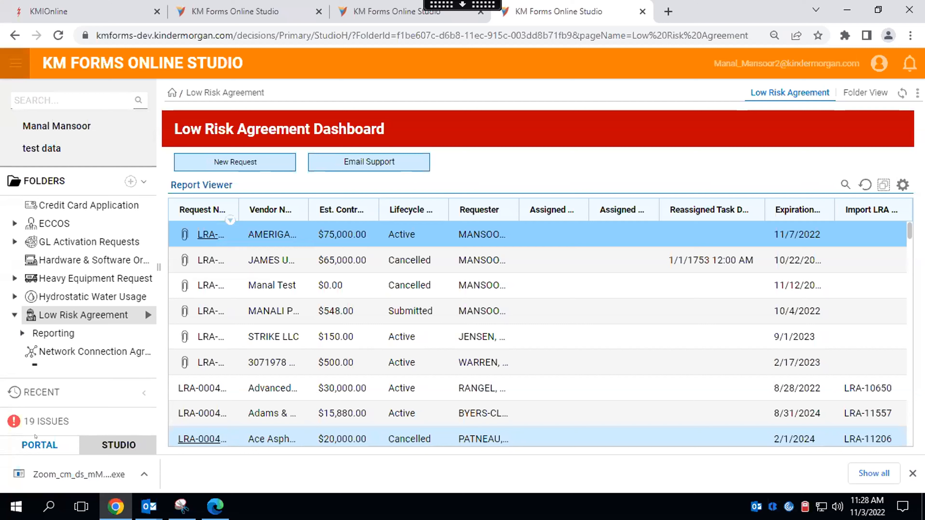
Switch the Low Risk Agreement page from the Studio to the portal and look through the folders visible there.
{"action": "left_click", "coordinate": [36, 440]}
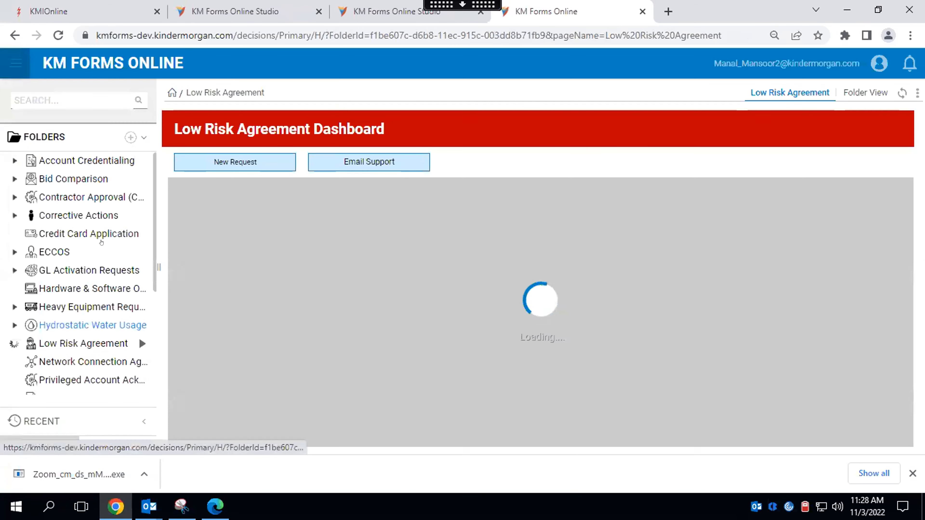
{"action": "scroll", "coordinate": [83, 320], "scroll_direction": "down", "scroll_amount": 4}
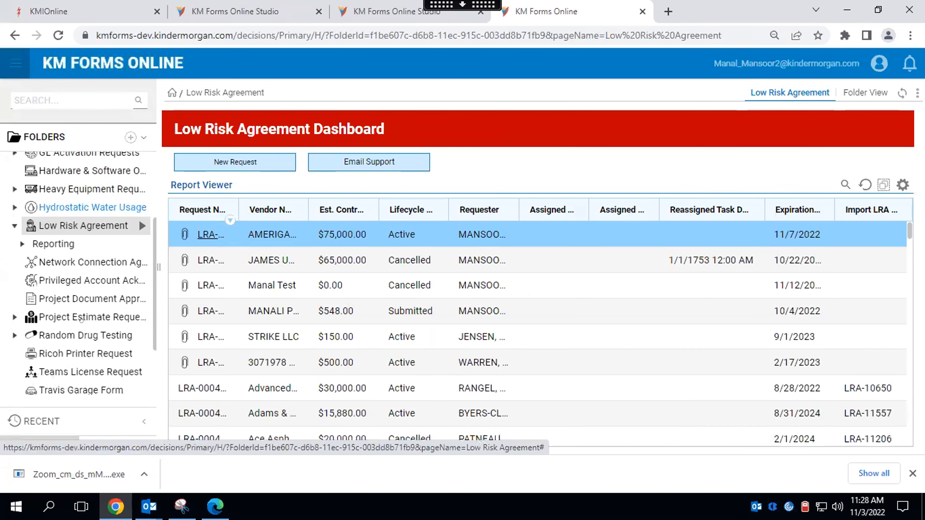
{"action": "scroll", "coordinate": [81, 320], "scroll_direction": "down", "scroll_amount": 3}
{"action": "scroll", "coordinate": [73, 292], "scroll_direction": "up", "scroll_amount": 5}
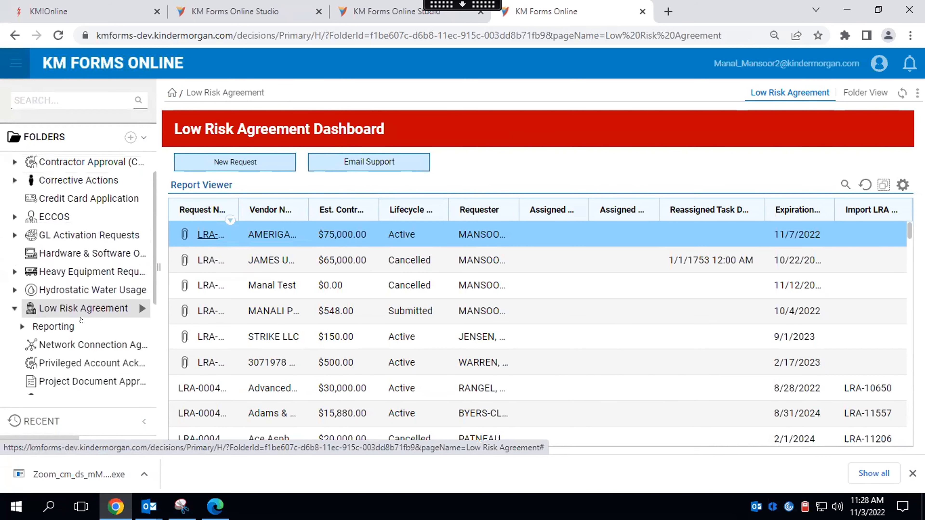
{"action": "scroll", "coordinate": [57, 265], "scroll_direction": "up", "scroll_amount": 1}
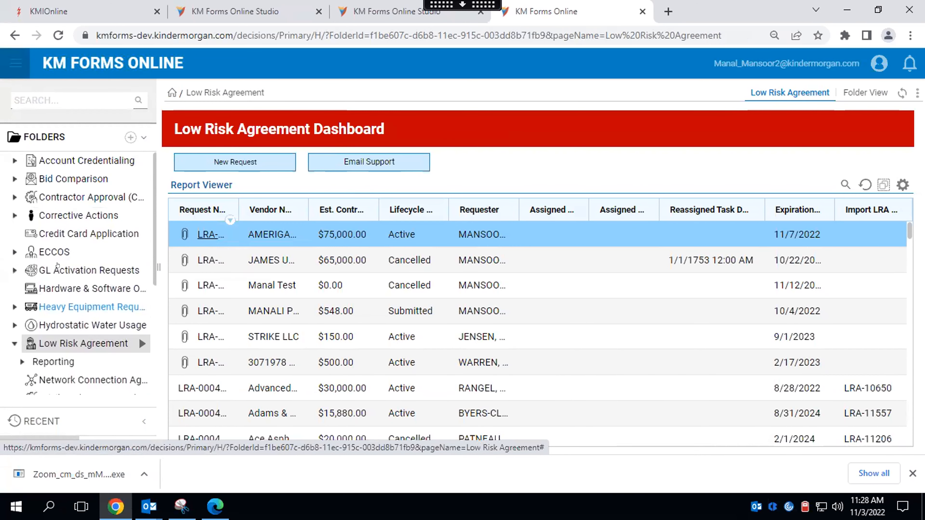
{"action": "scroll", "coordinate": [58, 265], "scroll_direction": "down", "scroll_amount": 3}
{"action": "scroll", "coordinate": [58, 264], "scroll_direction": "up", "scroll_amount": 3}
{"action": "scroll", "coordinate": [68, 306], "scroll_direction": "down", "scroll_amount": 5}
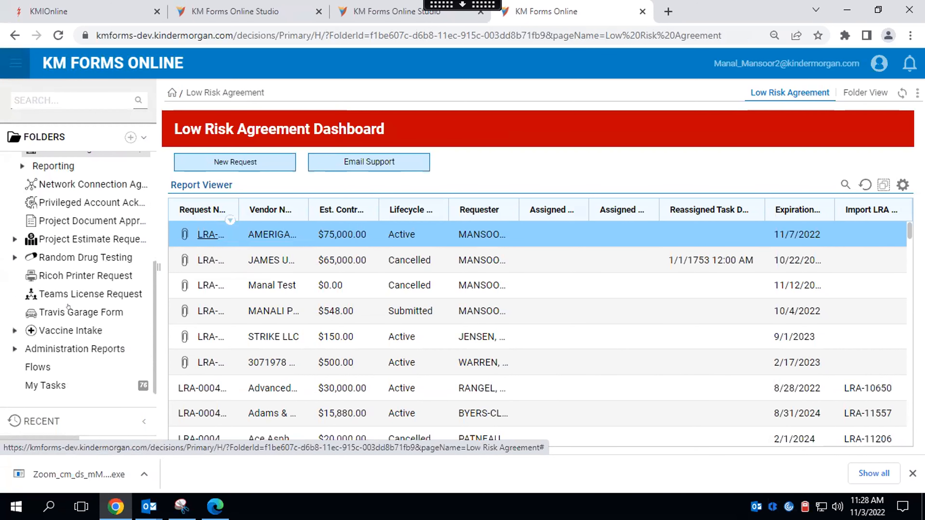
{"action": "scroll", "coordinate": [68, 306], "scroll_direction": "up", "scroll_amount": 4}
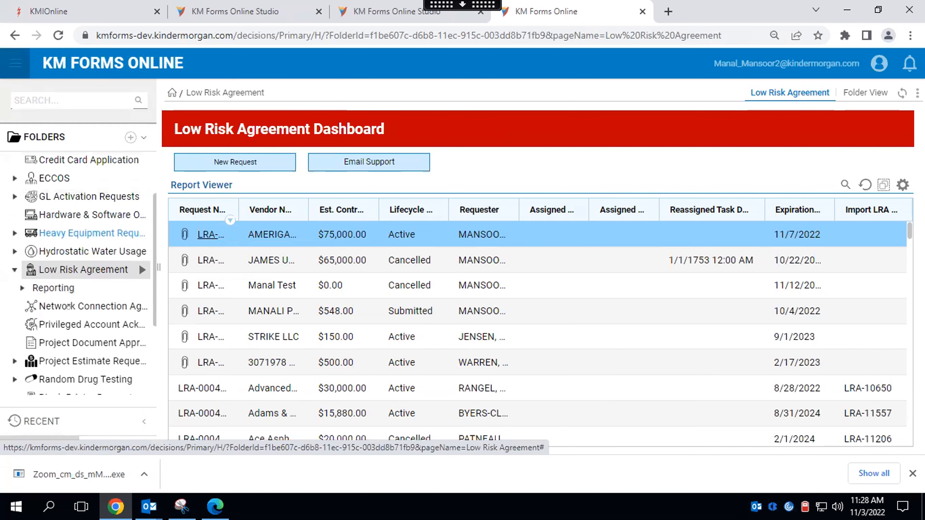
{"action": "left_click", "coordinate": [68, 306]}
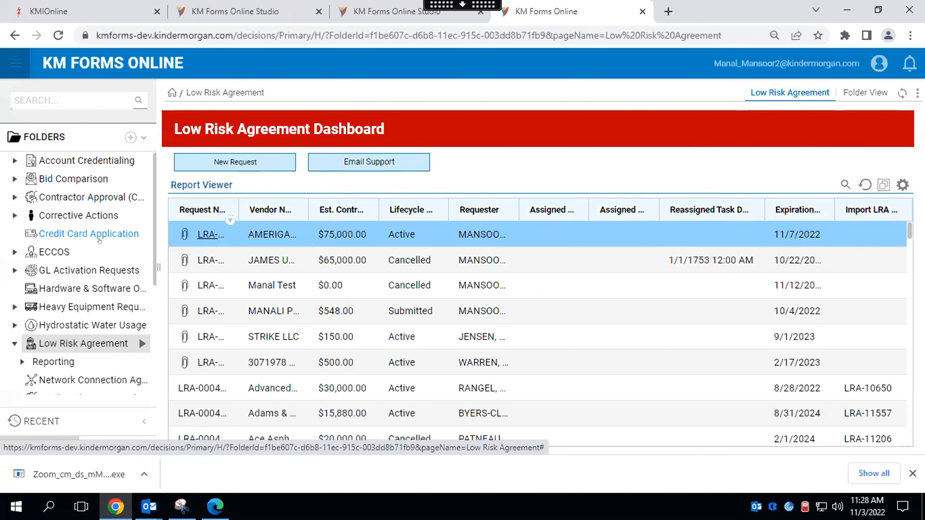
{"action": "scroll", "coordinate": [47, 210], "scroll_direction": "down", "scroll_amount": 3}
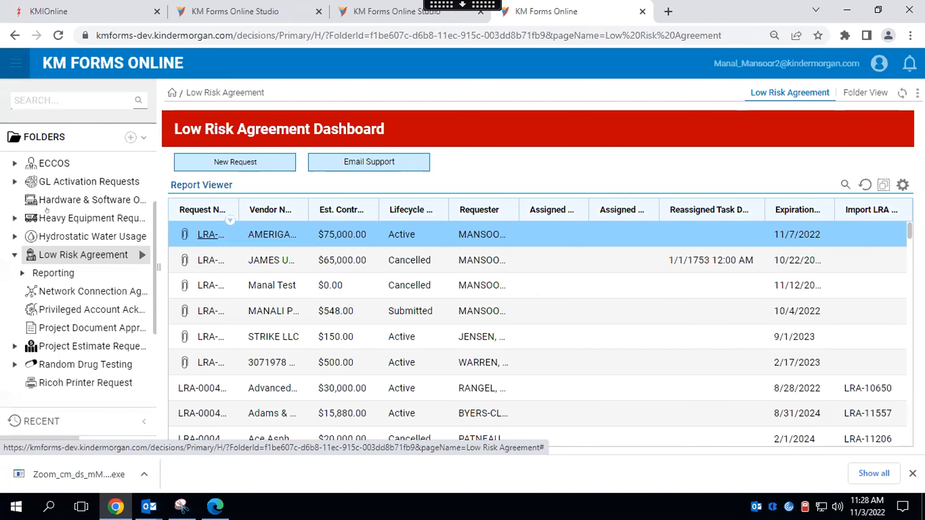
{"action": "scroll", "coordinate": [46, 219], "scroll_direction": "down", "scroll_amount": 2}
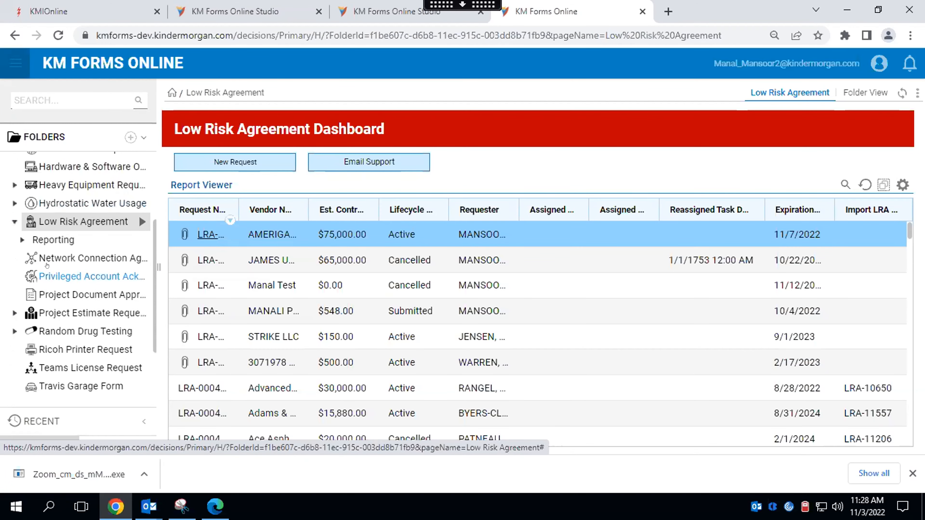
{"action": "scroll", "coordinate": [46, 265], "scroll_direction": "up", "scroll_amount": 5}
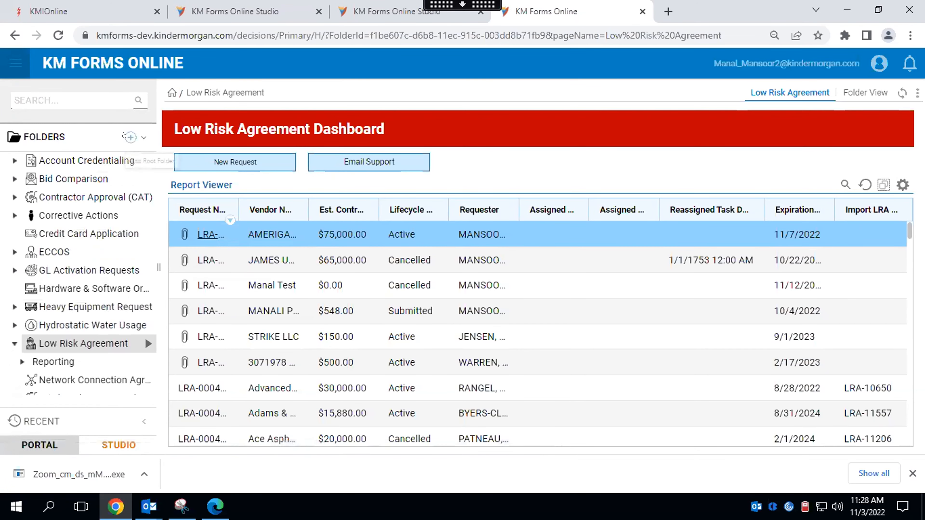
{"action": "left_click", "coordinate": [130, 136]}
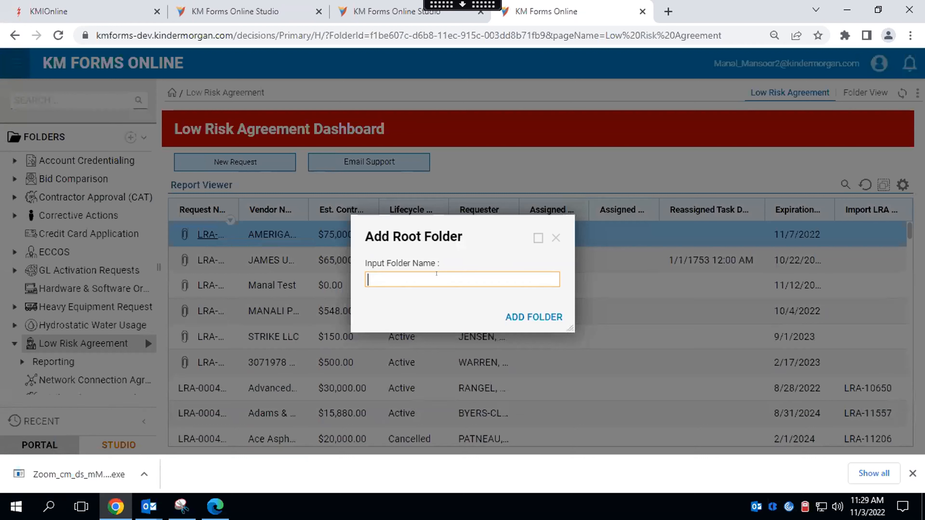
{"action": "type", "text": "PPS Ex"}
{"action": "left_click", "coordinate": [555, 237]}
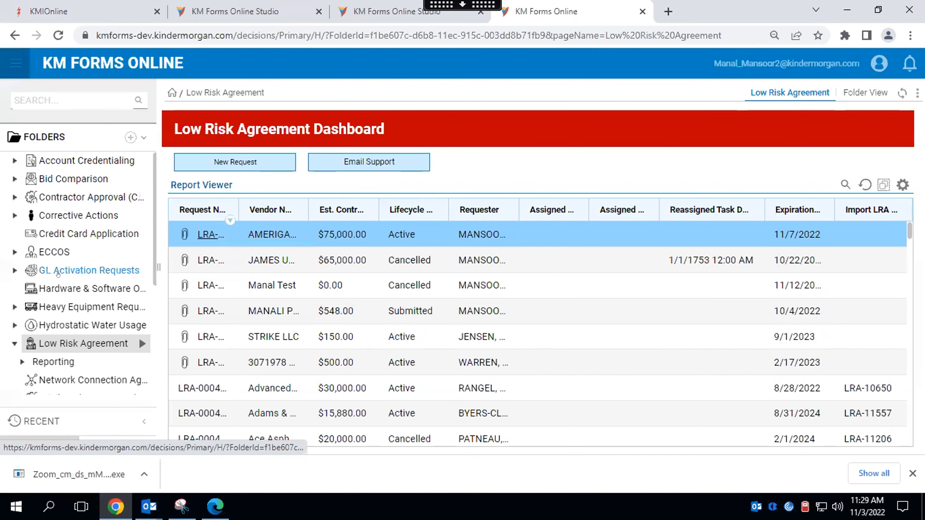
Check the portal folder list for PPS Expense Handling, then switch to the Studio and open that folder.
{"action": "scroll", "coordinate": [57, 274], "scroll_direction": "down", "scroll_amount": 3}
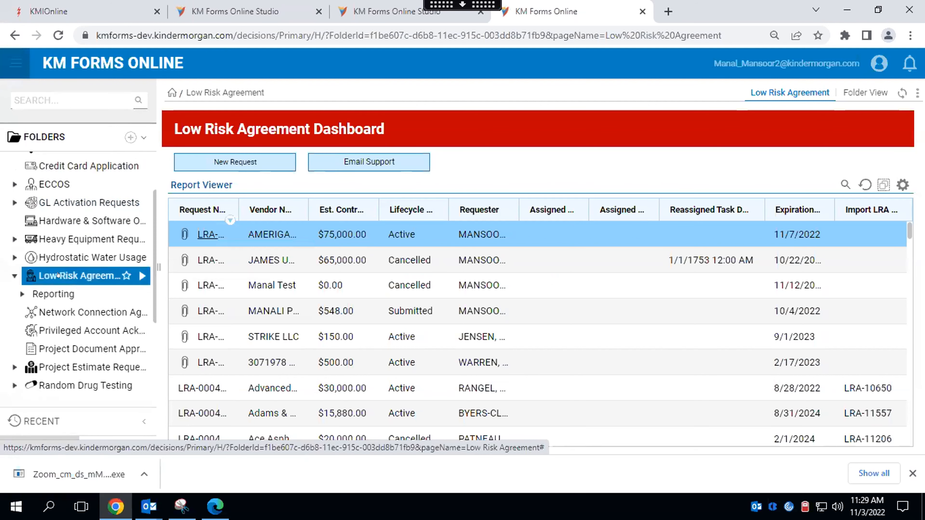
{"action": "scroll", "coordinate": [91, 340], "scroll_direction": "down", "scroll_amount": 3}
{"action": "scroll", "coordinate": [91, 339], "scroll_direction": "down", "scroll_amount": 1}
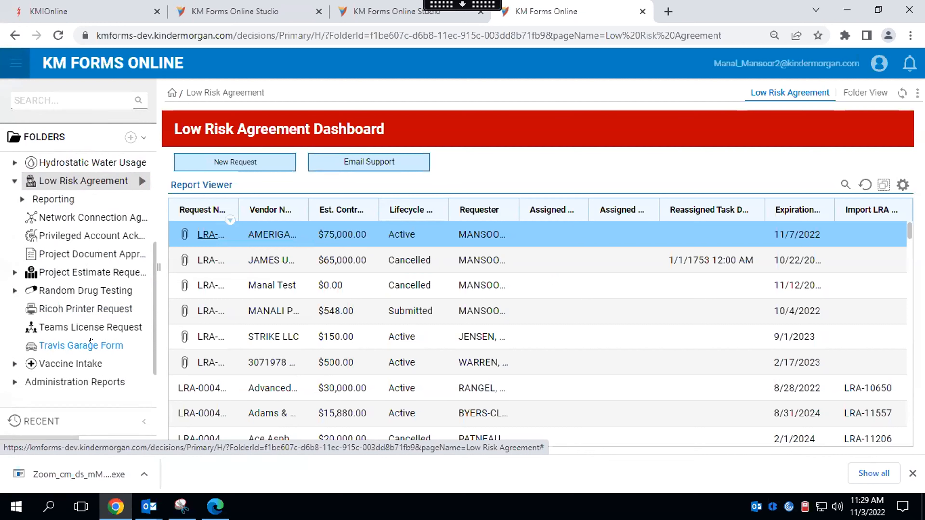
{"action": "scroll", "coordinate": [91, 339], "scroll_direction": "up", "scroll_amount": 2}
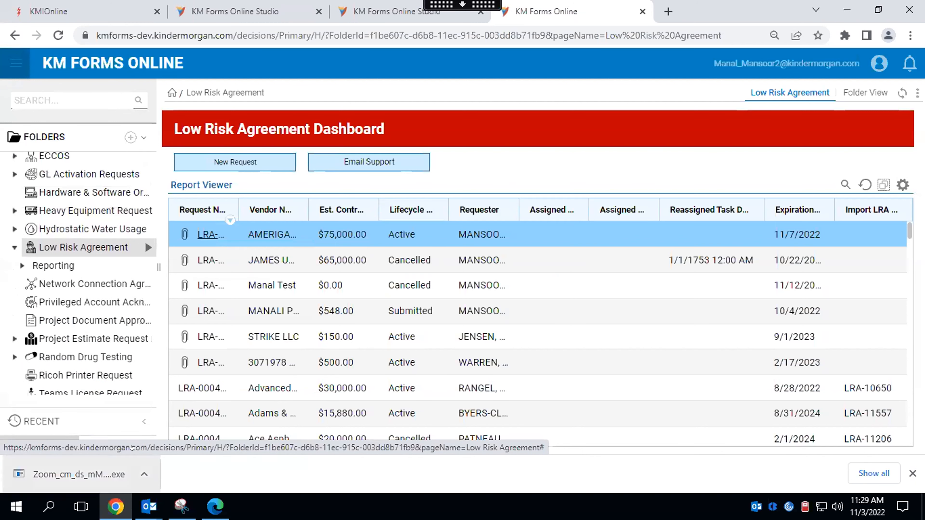
{"action": "left_click", "coordinate": [122, 447]}
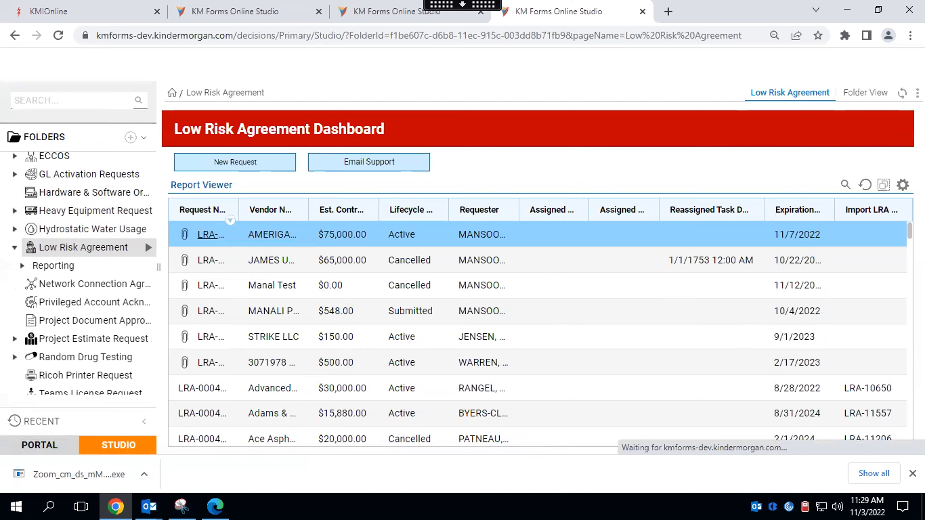
{"action": "scroll", "coordinate": [79, 275], "scroll_direction": "up", "scroll_amount": 1}
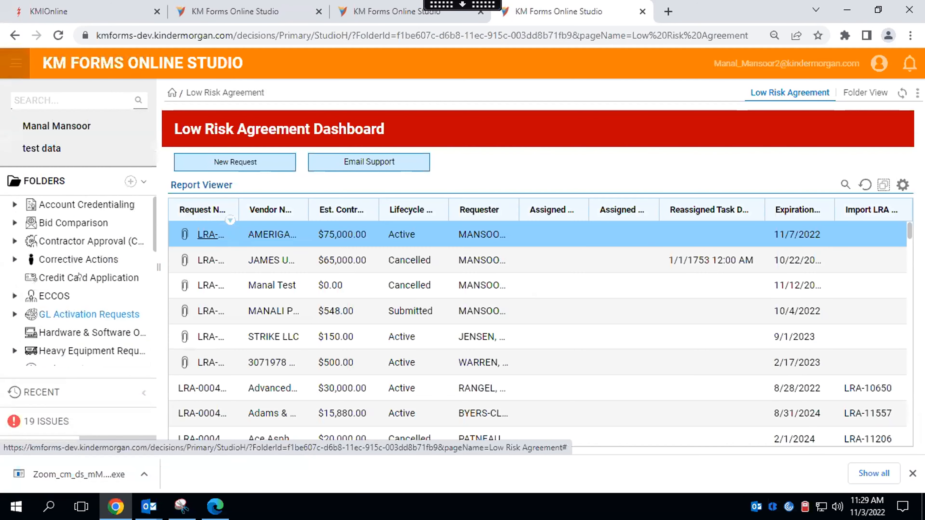
{"action": "scroll", "coordinate": [79, 275], "scroll_direction": "down", "scroll_amount": 5}
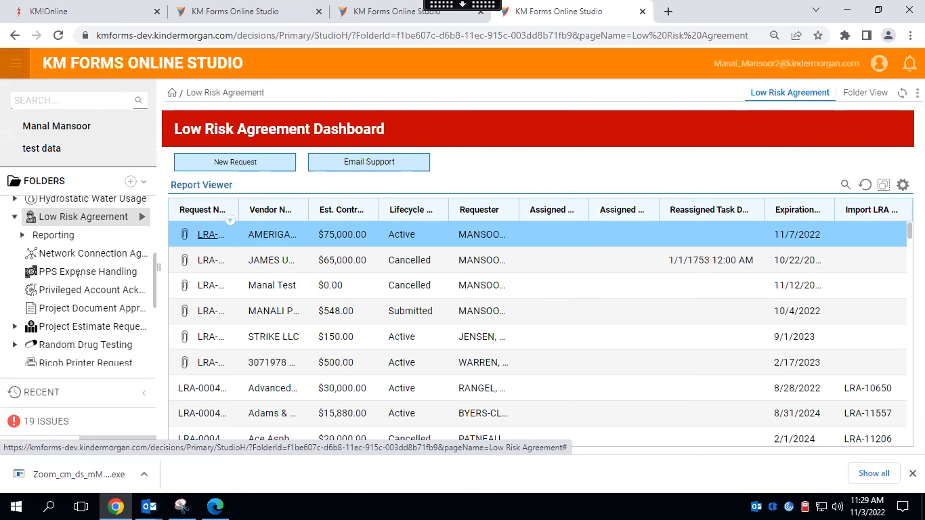
{"action": "left_click", "coordinate": [81, 272]}
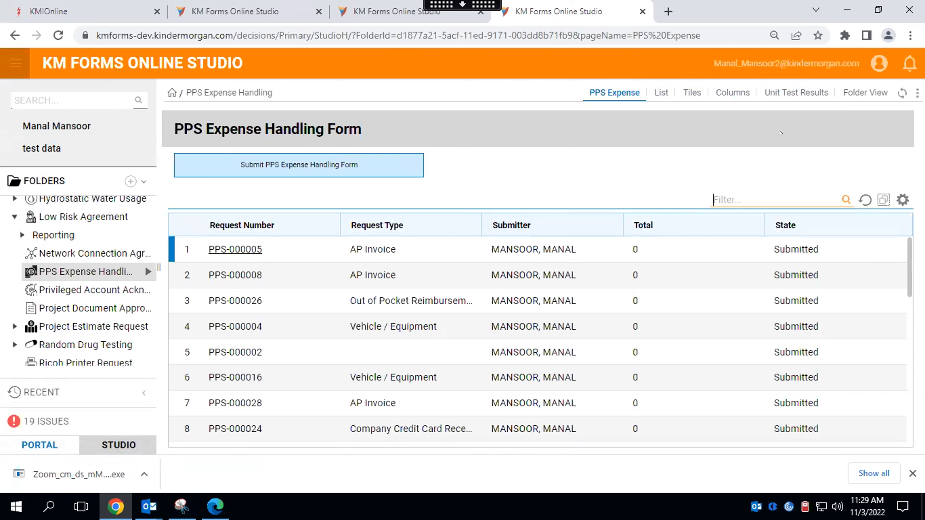
Check the additional actions of the PPS Expense page and look through its request report.
{"action": "left_click", "coordinate": [917, 93]}
{"action": "left_click", "coordinate": [640, 142]}
{"action": "scroll", "coordinate": [619, 306], "scroll_direction": "down", "scroll_amount": 2}
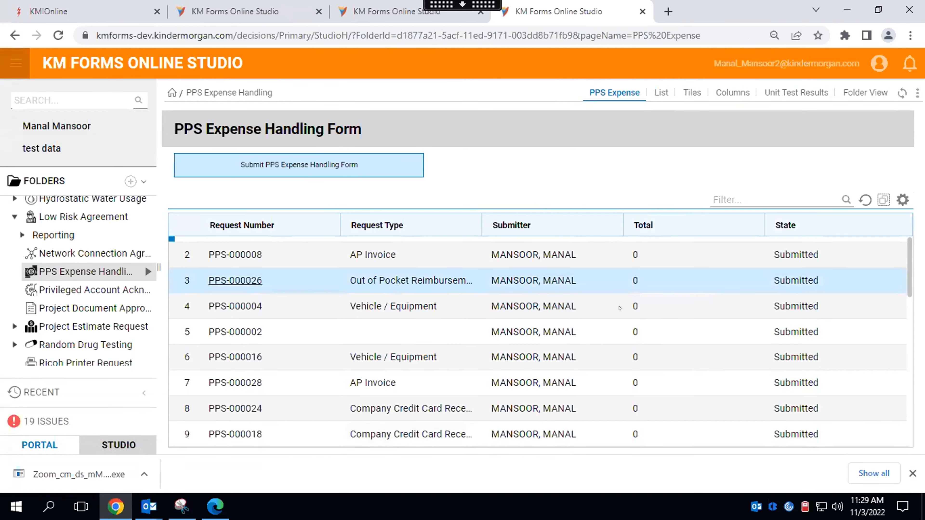
{"action": "scroll", "coordinate": [619, 308], "scroll_direction": "up", "scroll_amount": 2}
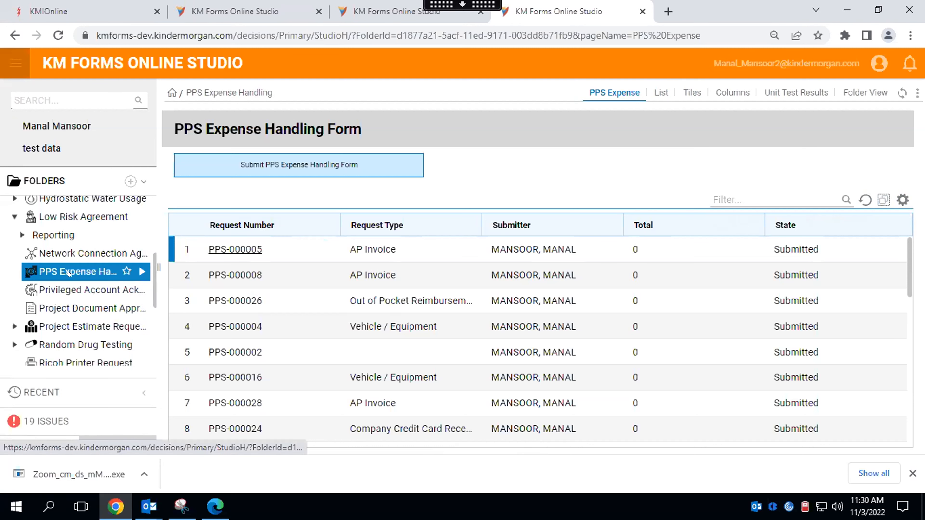
View the Low Risk Agreement dashboard for comparison and return to the PPS Expense Handling folder.
{"action": "scroll", "coordinate": [69, 273], "scroll_direction": "up", "scroll_amount": 1}
{"action": "left_click", "coordinate": [84, 269]}
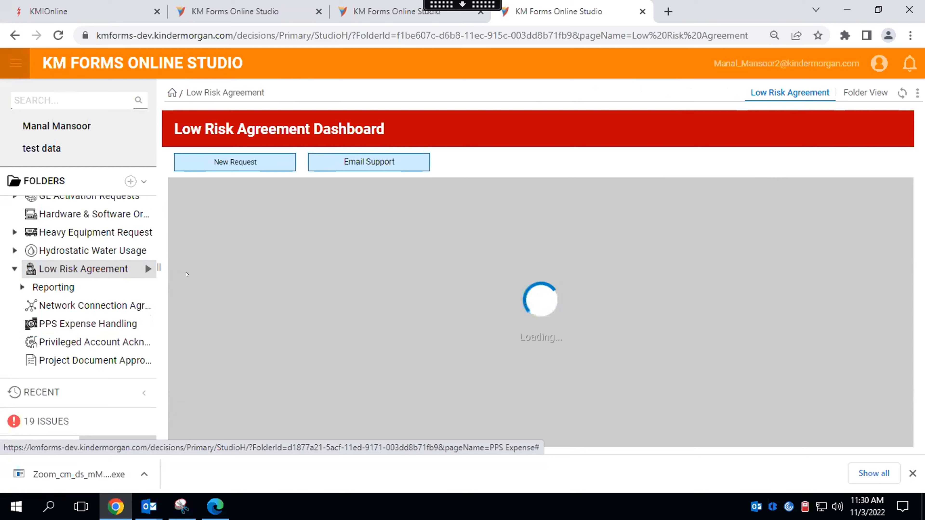
{"action": "left_click", "coordinate": [84, 323]}
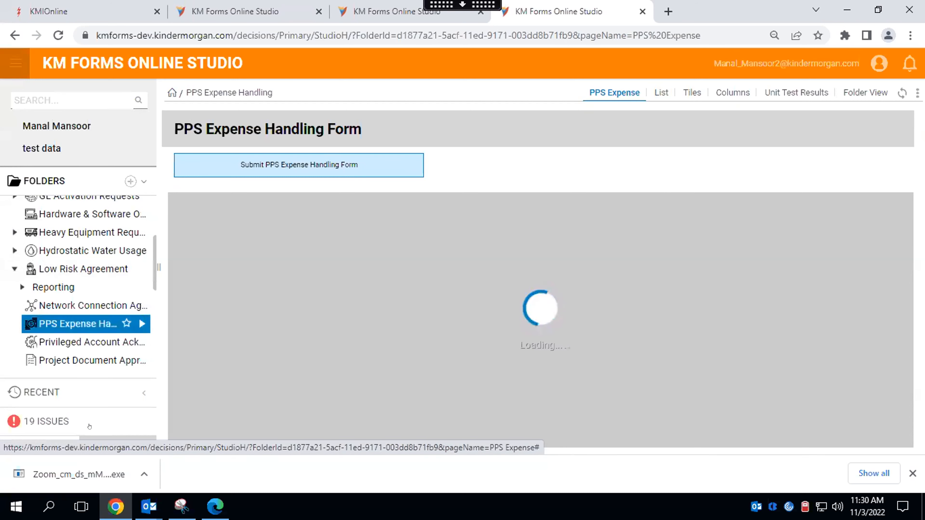
Look through the Studio folder list and reload the PPS Expense Handling page.
{"action": "left_click", "coordinate": [111, 446]}
{"action": "scroll", "coordinate": [91, 320], "scroll_direction": "down", "scroll_amount": 2}
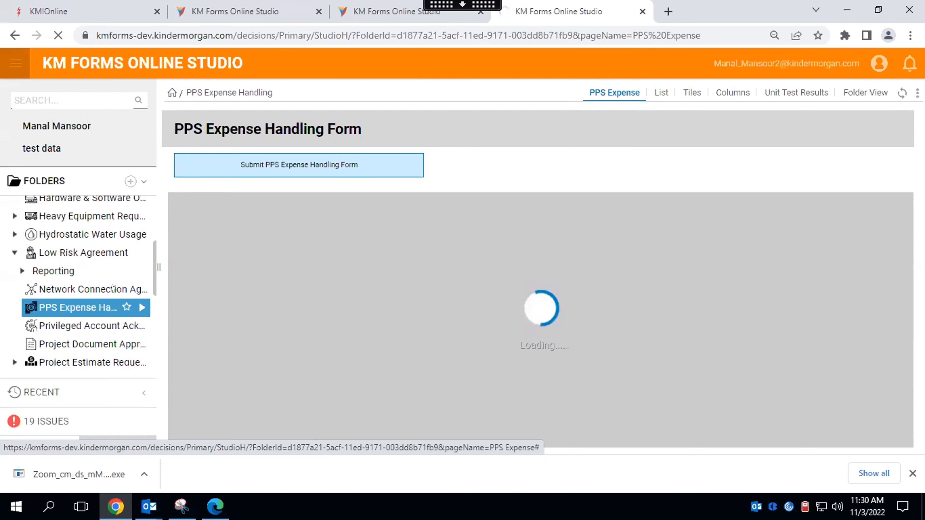
{"action": "scroll", "coordinate": [113, 288], "scroll_direction": "down", "scroll_amount": 5}
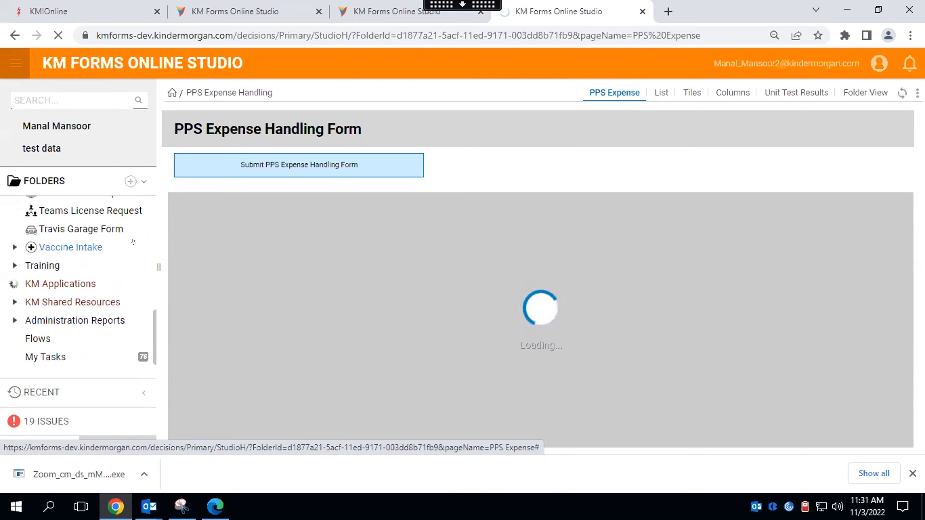
{"action": "left_click", "coordinate": [58, 36]}
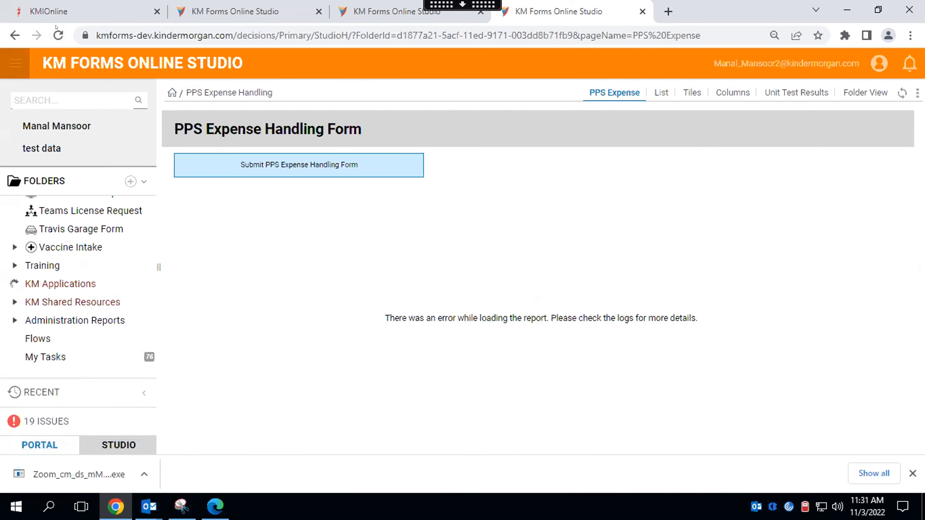
{"action": "left_click", "coordinate": [57, 35]}
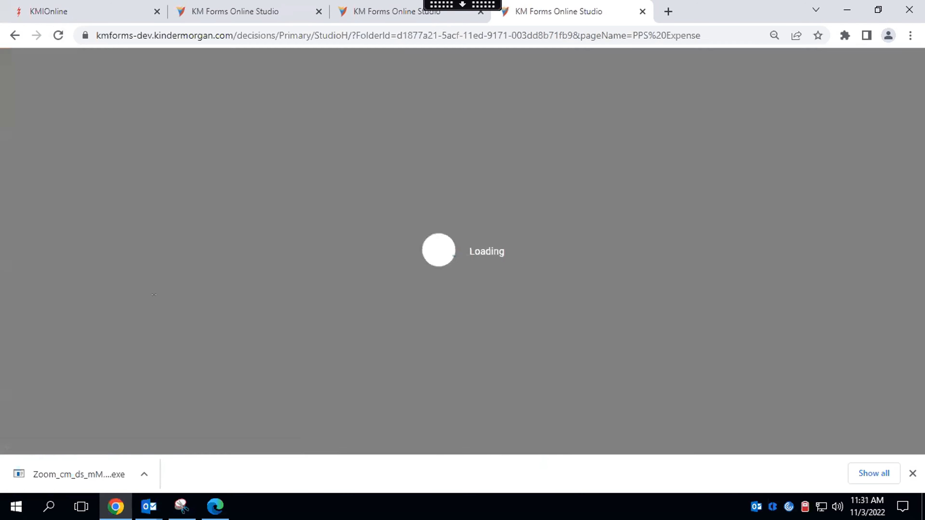
{"action": "scroll", "coordinate": [139, 351], "scroll_direction": "down", "scroll_amount": 5}
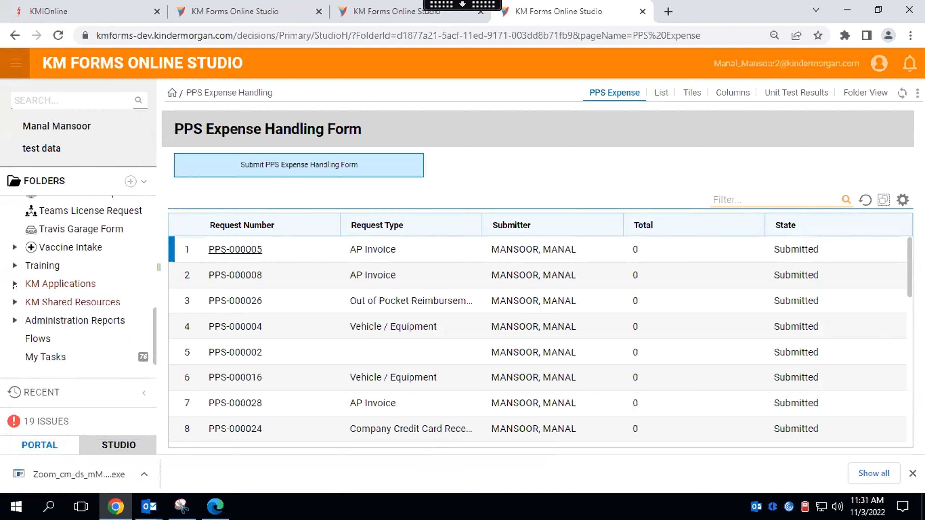
Open the PPS Dashbolard page for editing from PPS Expense Handling's Pages and Reports folder under KM Applications / Project Controls.
{"action": "left_click", "coordinate": [13, 281]}
{"action": "scroll", "coordinate": [13, 319], "scroll_direction": "down", "scroll_amount": 3}
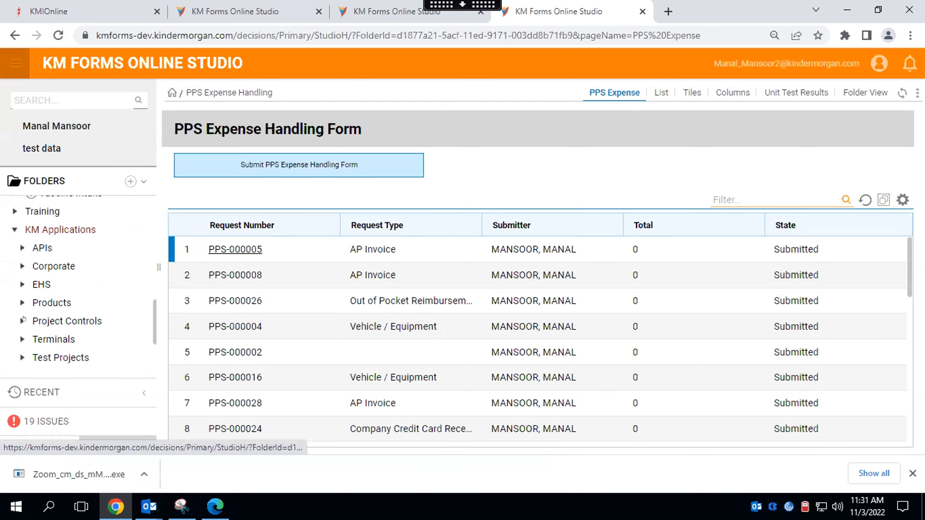
{"action": "left_click", "coordinate": [22, 321]}
{"action": "scroll", "coordinate": [22, 322], "scroll_direction": "down", "scroll_amount": 4}
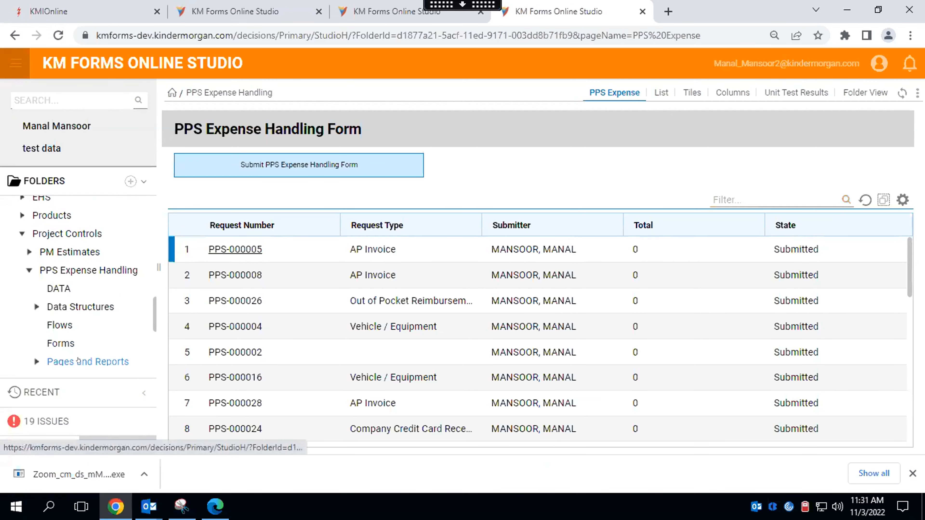
{"action": "left_click", "coordinate": [73, 360]}
{"action": "left_click", "coordinate": [221, 276]}
{"action": "left_click", "coordinate": [221, 276]}
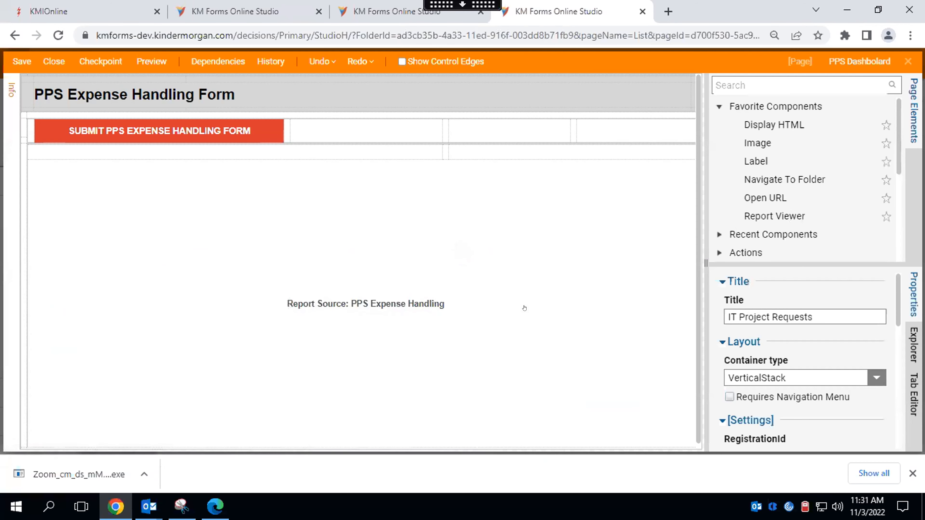
Review the properties of the dashboard page and its report viewer, and close the page designer.
{"action": "scroll", "coordinate": [751, 339], "scroll_direction": "down", "scroll_amount": 10}
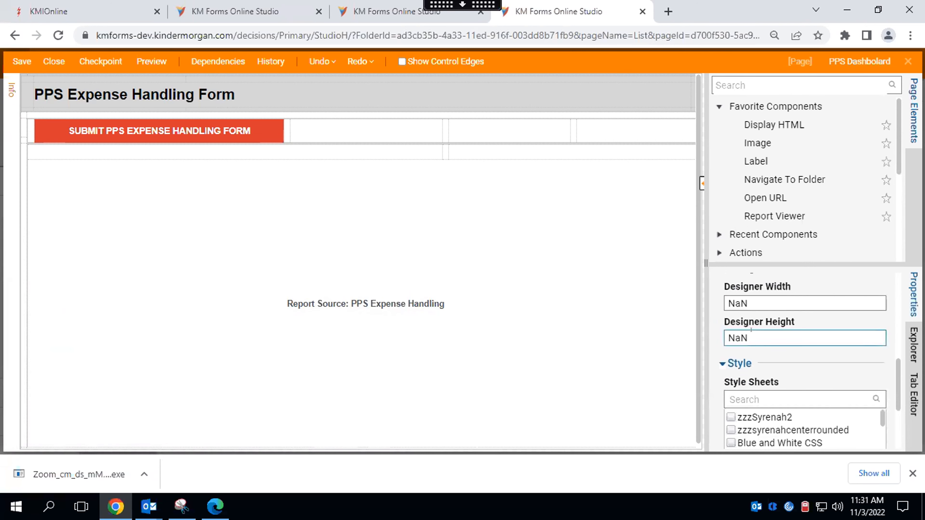
{"action": "scroll", "coordinate": [751, 339], "scroll_direction": "down", "scroll_amount": 1}
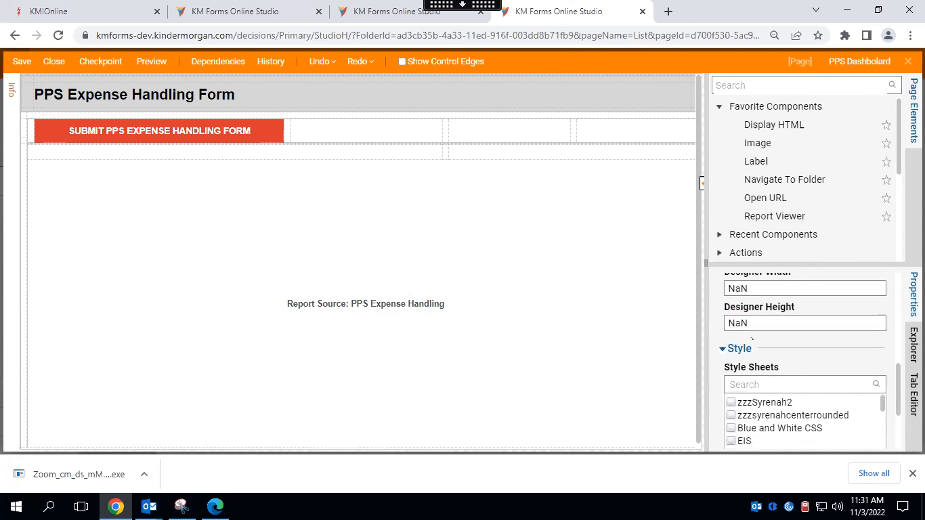
{"action": "scroll", "coordinate": [751, 339], "scroll_direction": "down", "scroll_amount": 3}
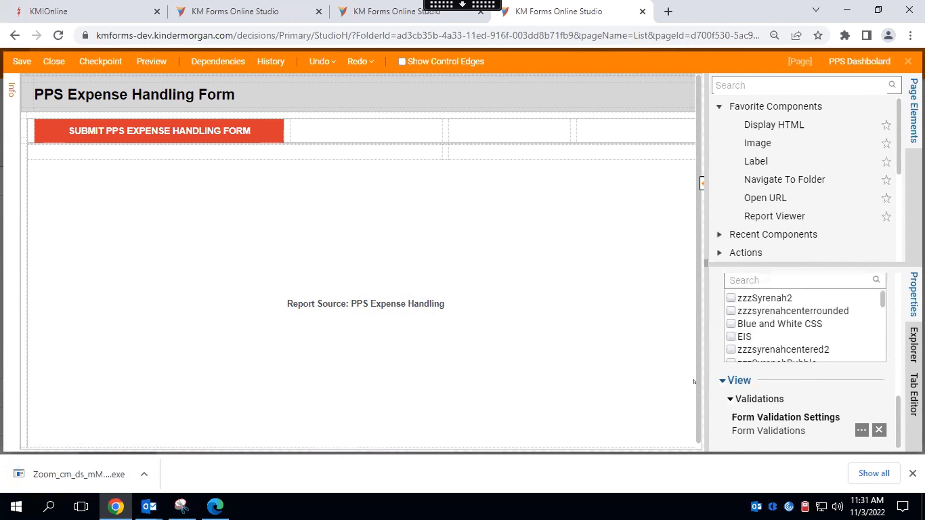
{"action": "left_click", "coordinate": [644, 383]}
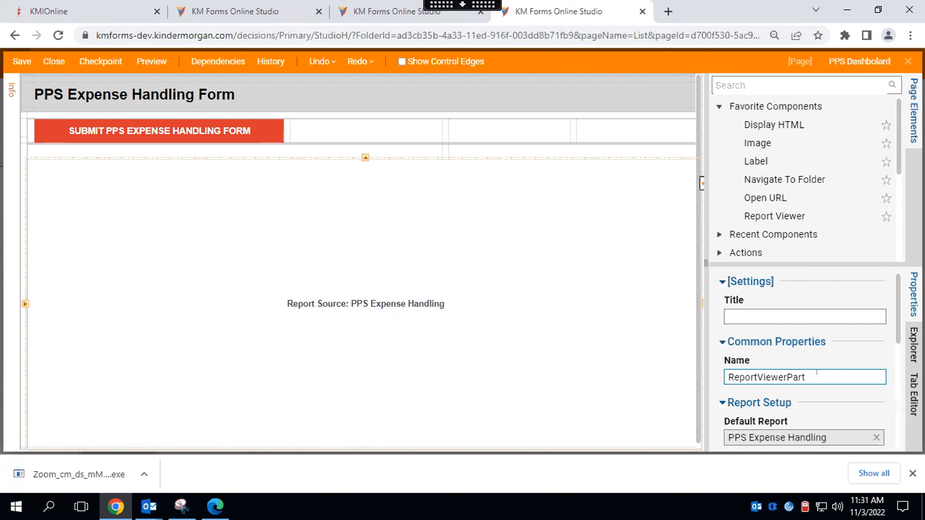
{"action": "scroll", "coordinate": [817, 372], "scroll_direction": "down", "scroll_amount": 5}
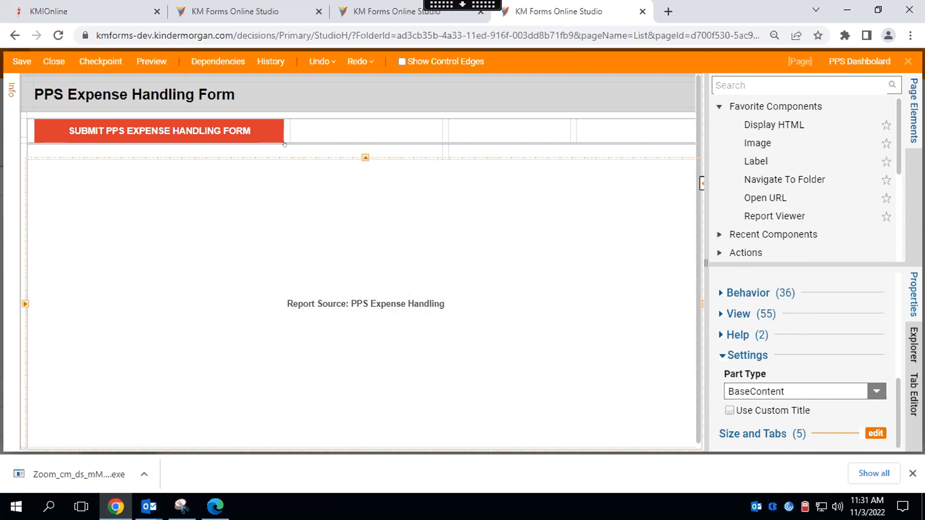
{"action": "left_click", "coordinate": [53, 61]}
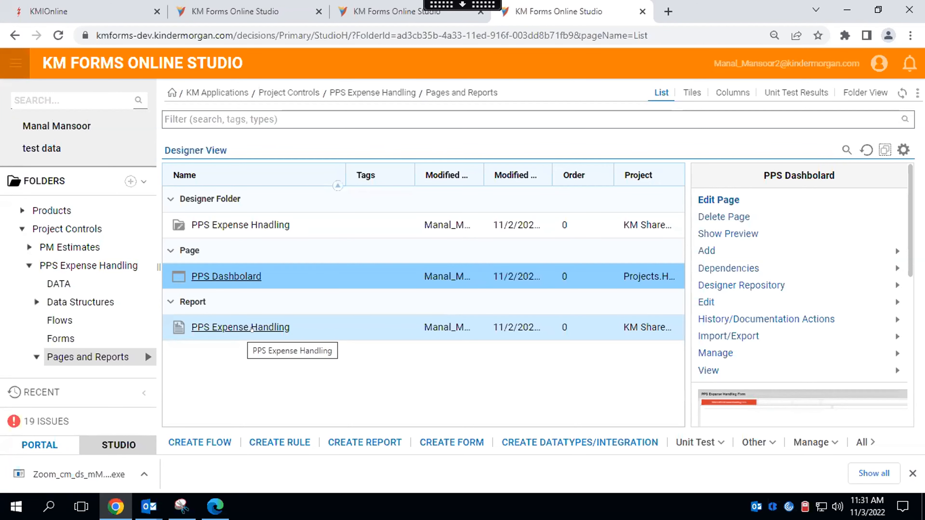
{"action": "left_click", "coordinate": [130, 180]}
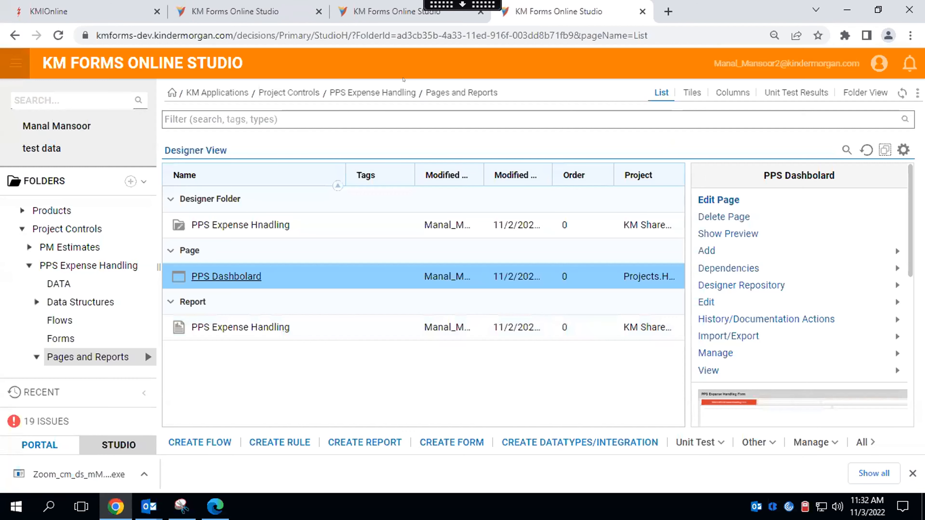
{"action": "left_click", "coordinate": [687, 73]}
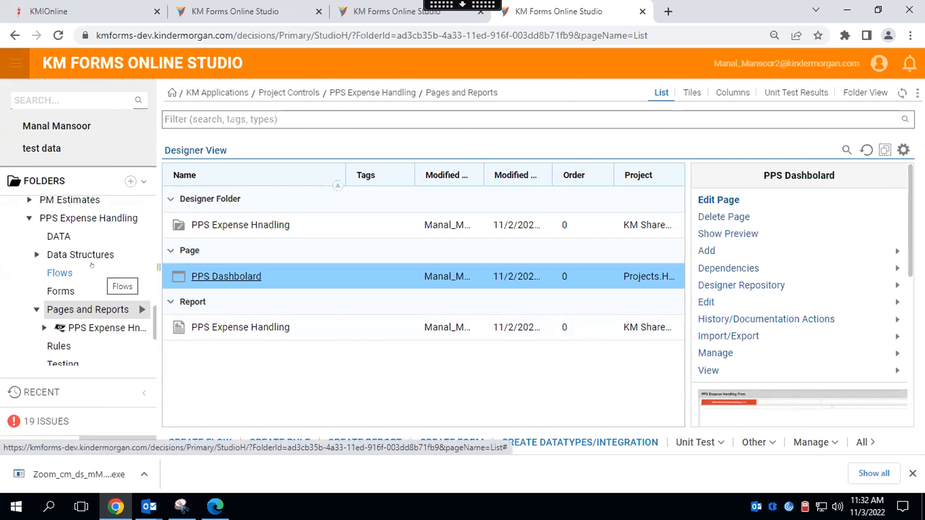
{"action": "scroll", "coordinate": [92, 266], "scroll_direction": "up", "scroll_amount": 1}
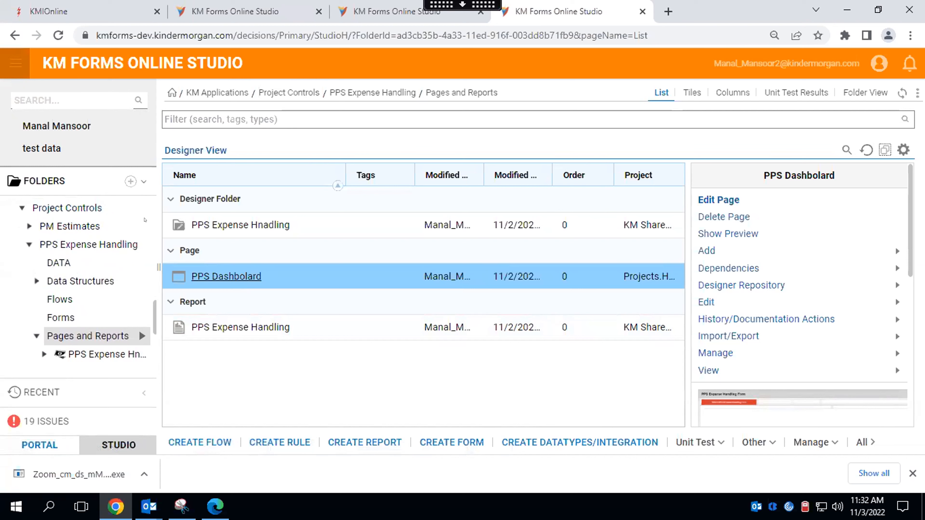
{"action": "scroll", "coordinate": [145, 220], "scroll_direction": "up", "scroll_amount": 10}
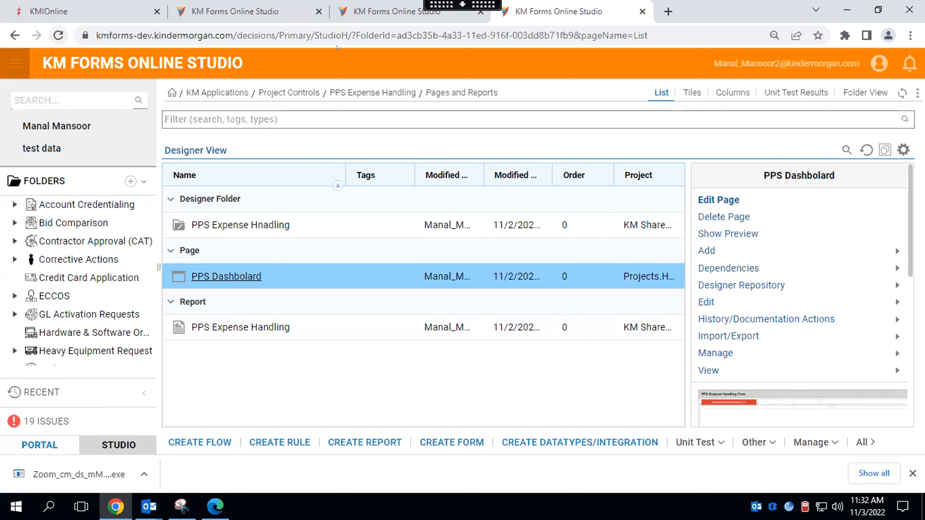
Open KM Forms Online in a new browser tab and switch it to the Studio.
{"action": "key", "text": "ctrl+t"}
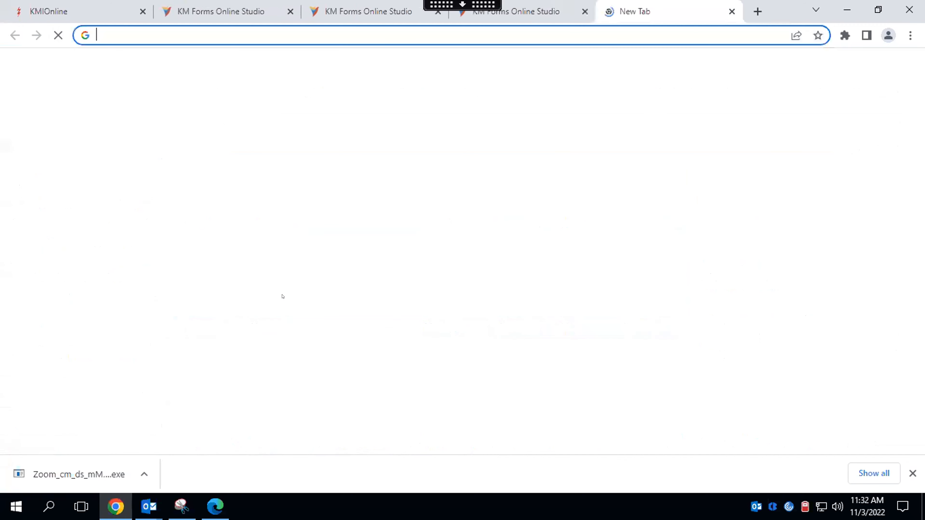
{"action": "left_click", "coordinate": [310, 320]}
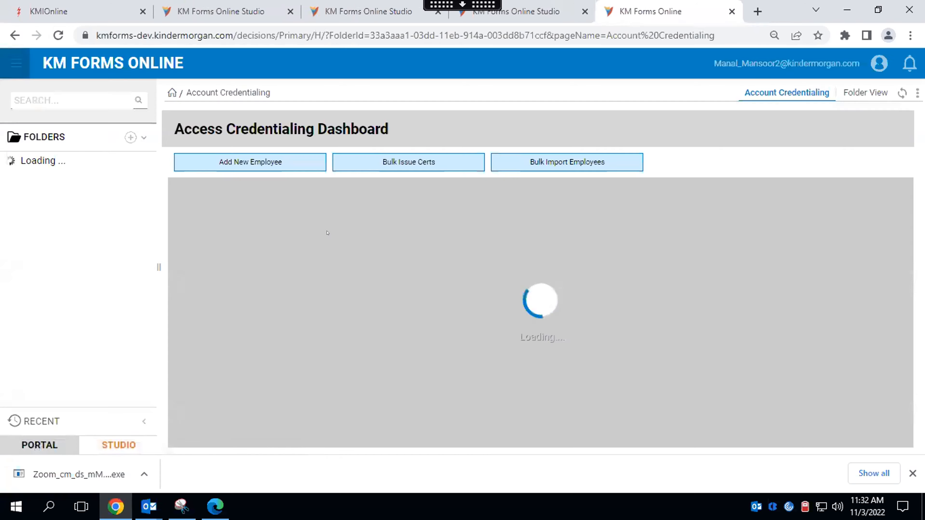
{"action": "left_click", "coordinate": [113, 447]}
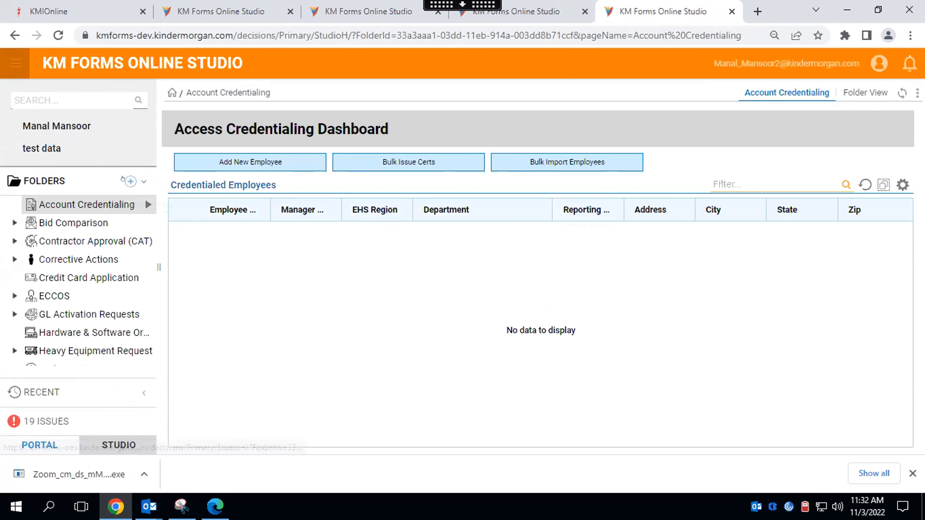
Create a root folder named PPS Test and check its place in the folder list.
{"action": "left_click", "coordinate": [124, 178]}
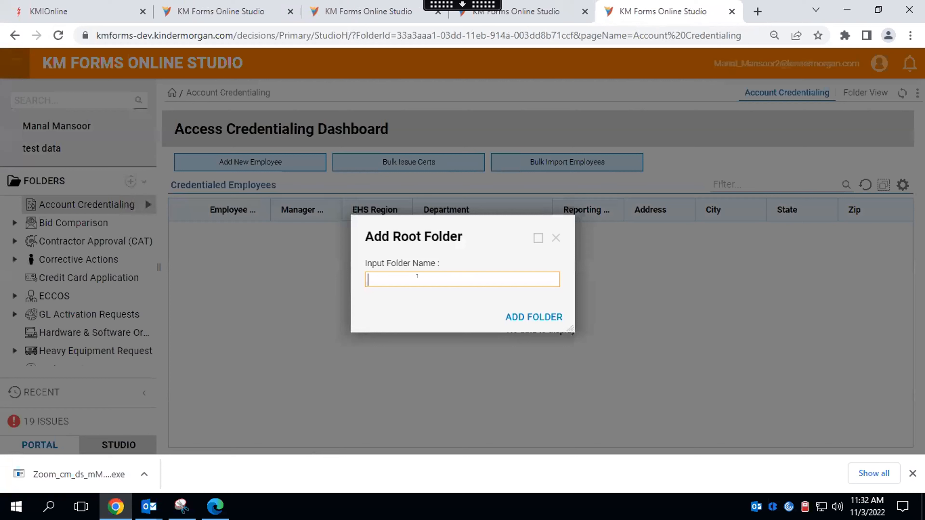
{"action": "type", "text": "PPS Test"}
{"action": "left_click", "coordinate": [545, 315]}
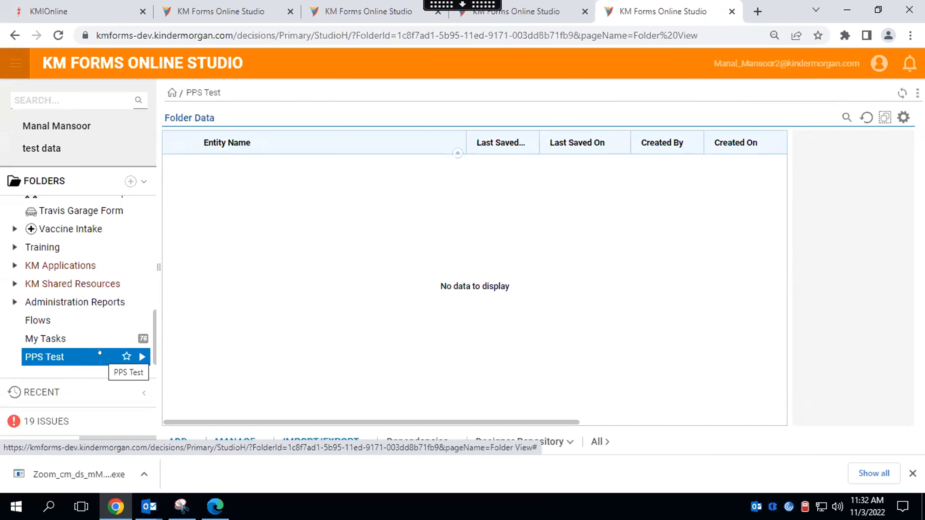
{"action": "scroll", "coordinate": [90, 265], "scroll_direction": "up", "scroll_amount": 10}
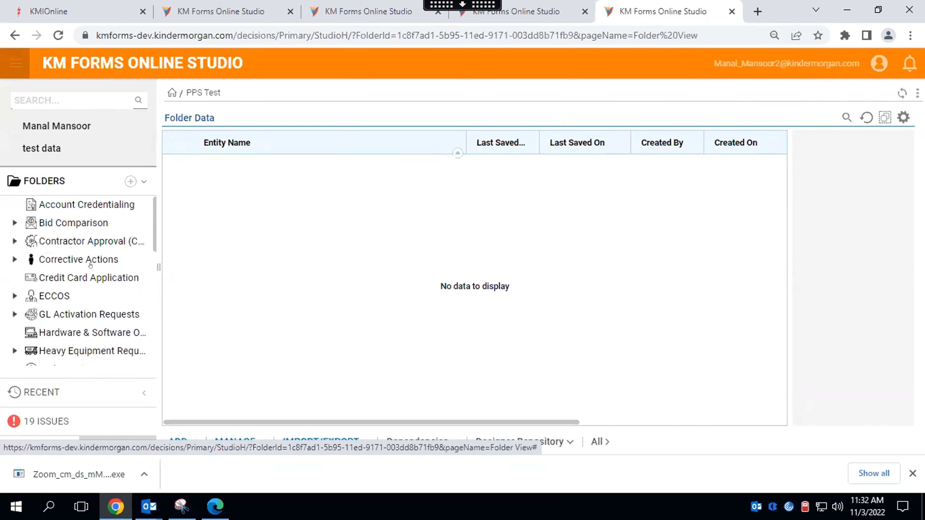
{"action": "scroll", "coordinate": [89, 277], "scroll_direction": "down", "scroll_amount": 10}
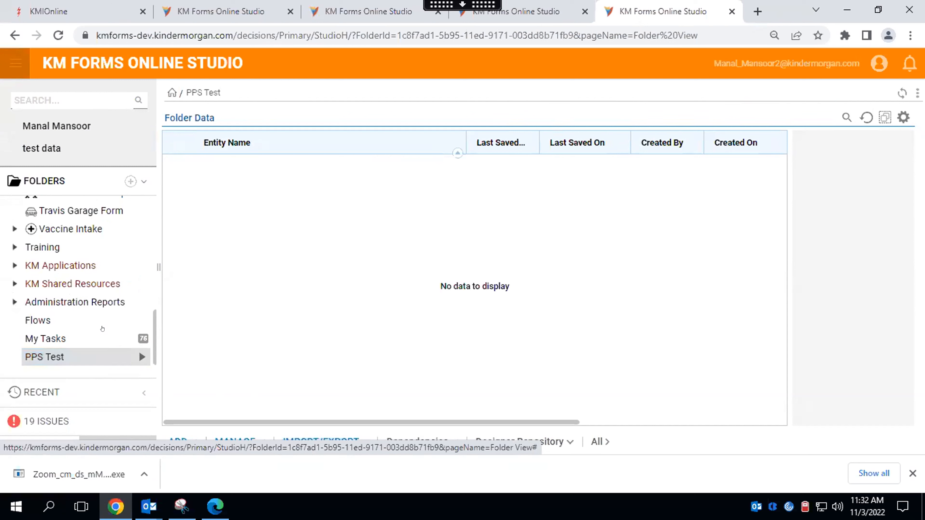
Add a page named PPS Expense to the PPS Test folder, using PPS Dashbolard as its page.
{"action": "right_click", "coordinate": [78, 351]}
{"action": "mouse_move", "coordinate": [195, 377]}
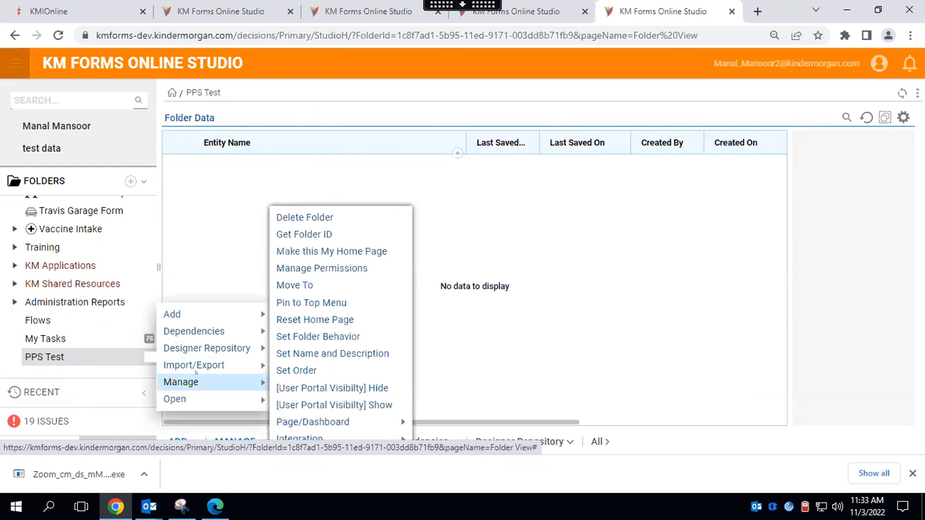
{"action": "mouse_move", "coordinate": [328, 422]}
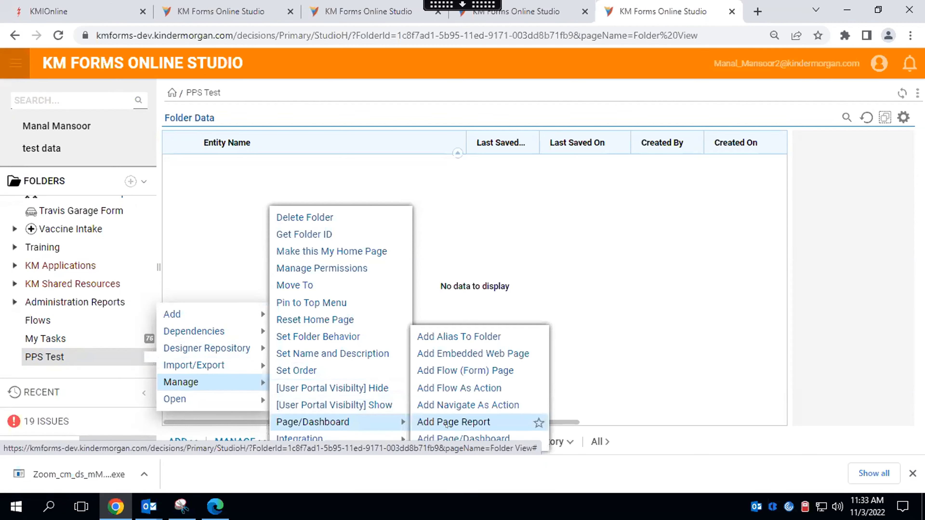
{"action": "left_click", "coordinate": [448, 439]}
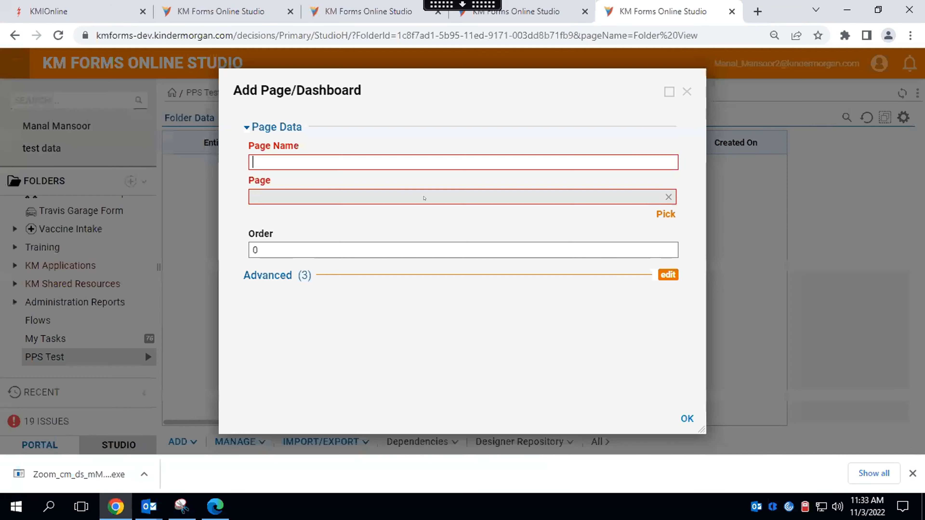
{"action": "type", "text": "PPS "}
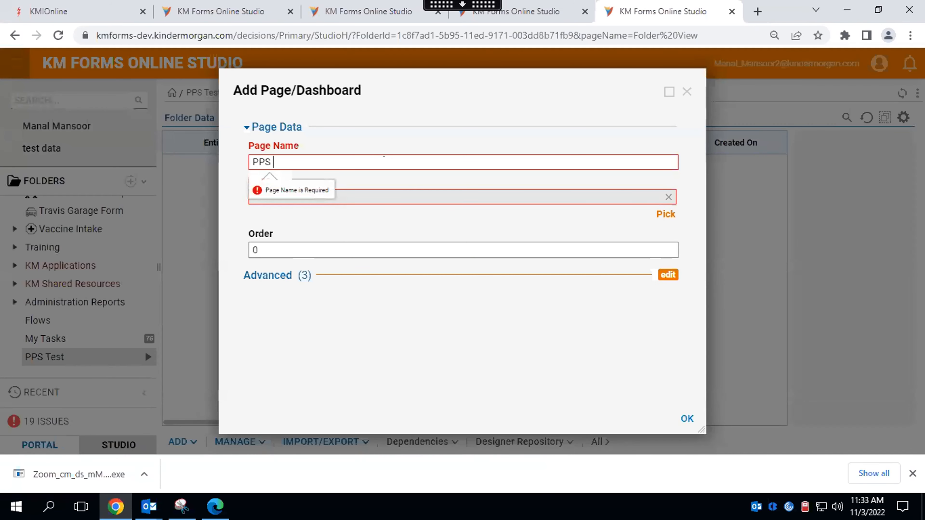
{"action": "type", "text": "Expense"}
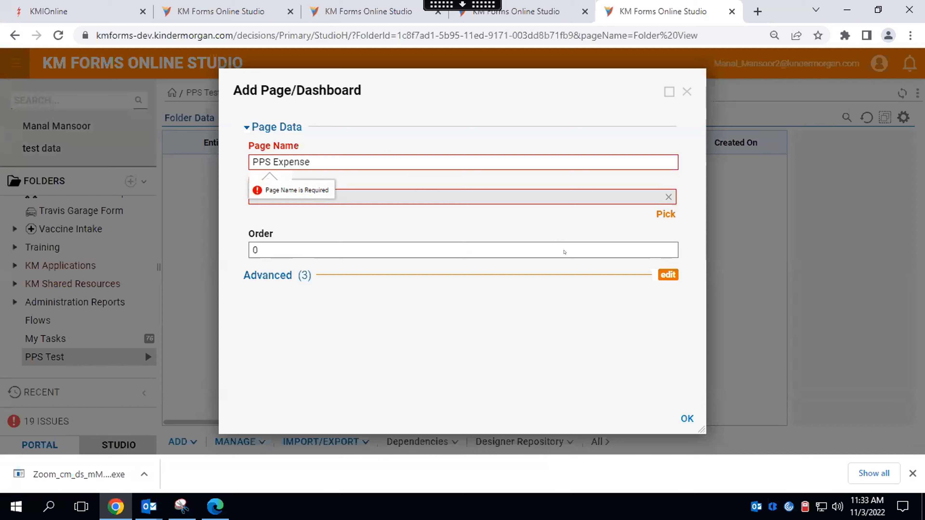
{"action": "left_click", "coordinate": [665, 214]}
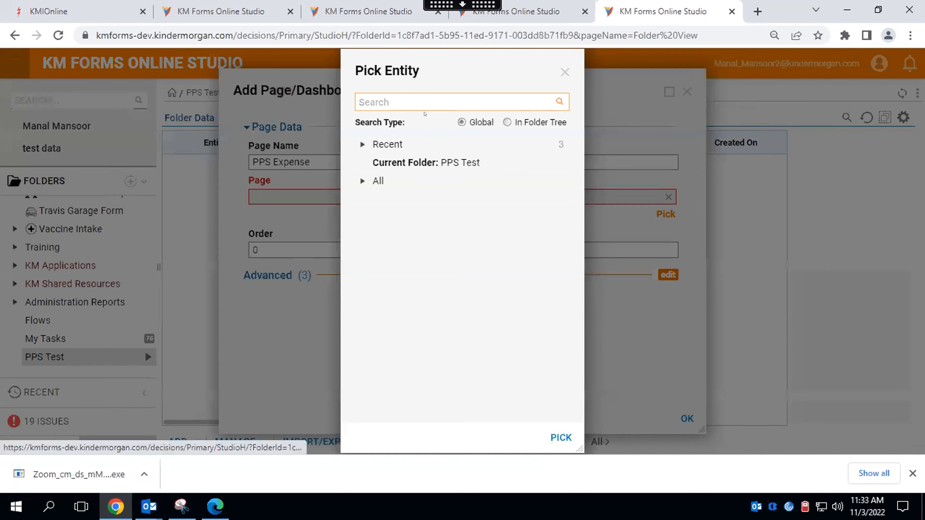
{"action": "type", "text": "PPS"}
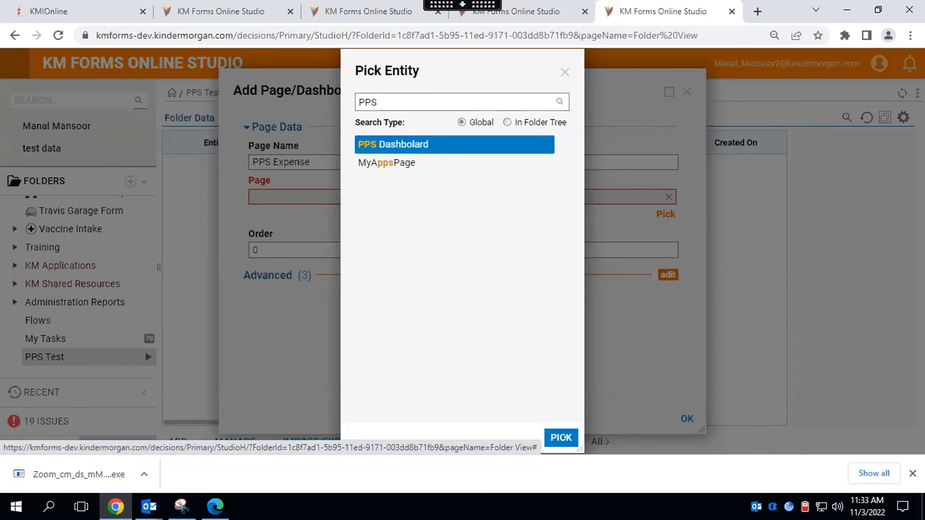
{"action": "left_click", "coordinate": [557, 437]}
{"action": "left_click", "coordinate": [687, 418]}
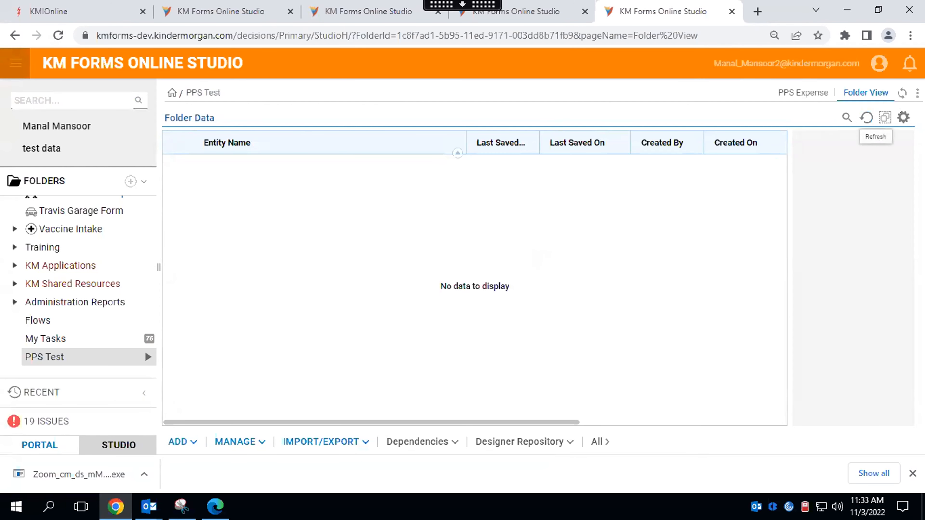
View the PPS Expense page and review the management options of the PPS Test folder, including its name and description.
{"action": "left_click", "coordinate": [791, 91]}
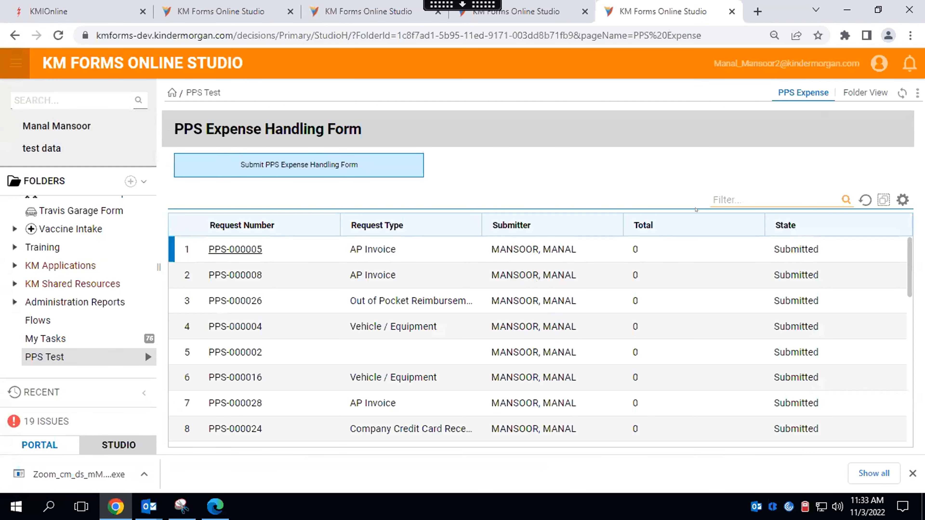
{"action": "right_click", "coordinate": [70, 354]}
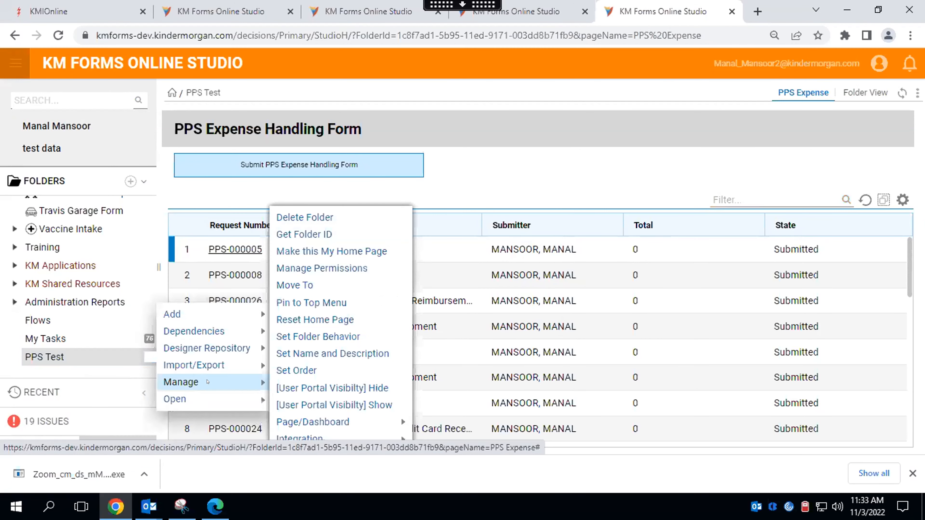
{"action": "left_click", "coordinate": [577, 168]}
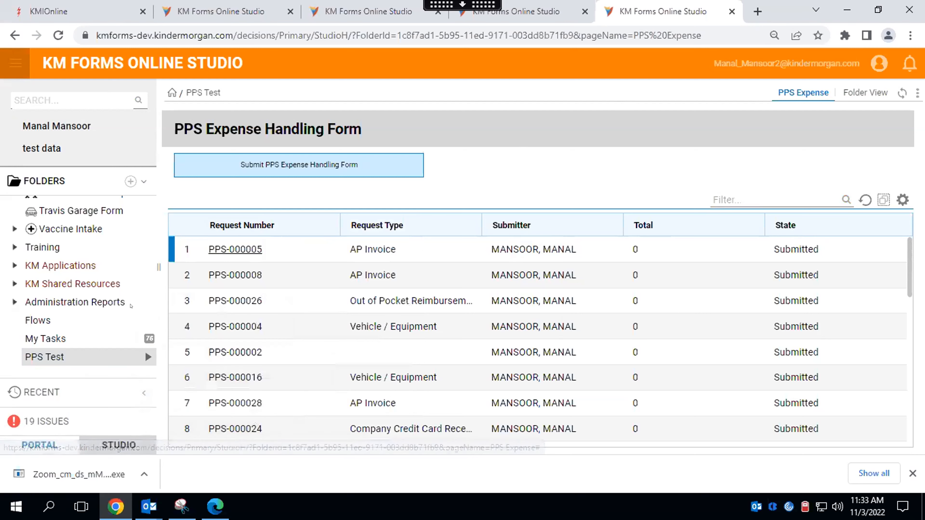
{"action": "left_click", "coordinate": [142, 357]}
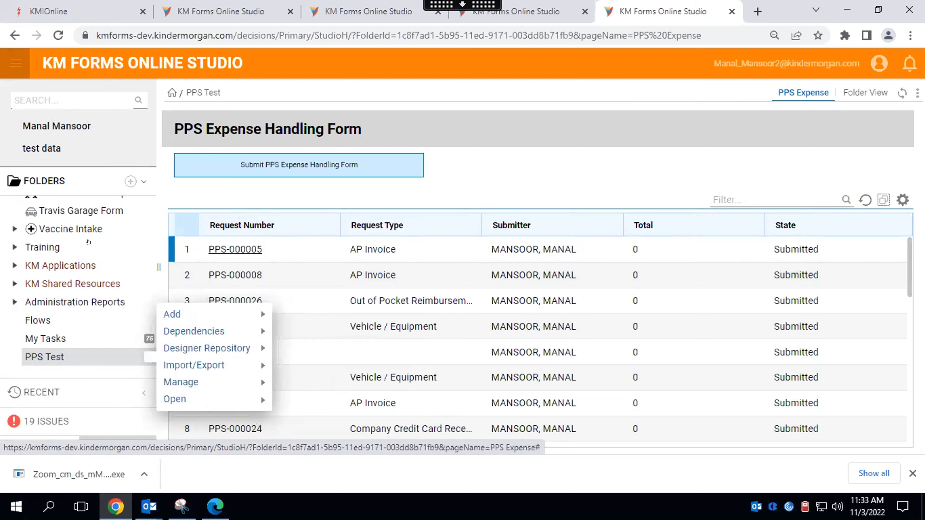
{"action": "scroll", "coordinate": [89, 242], "scroll_direction": "up", "scroll_amount": 10}
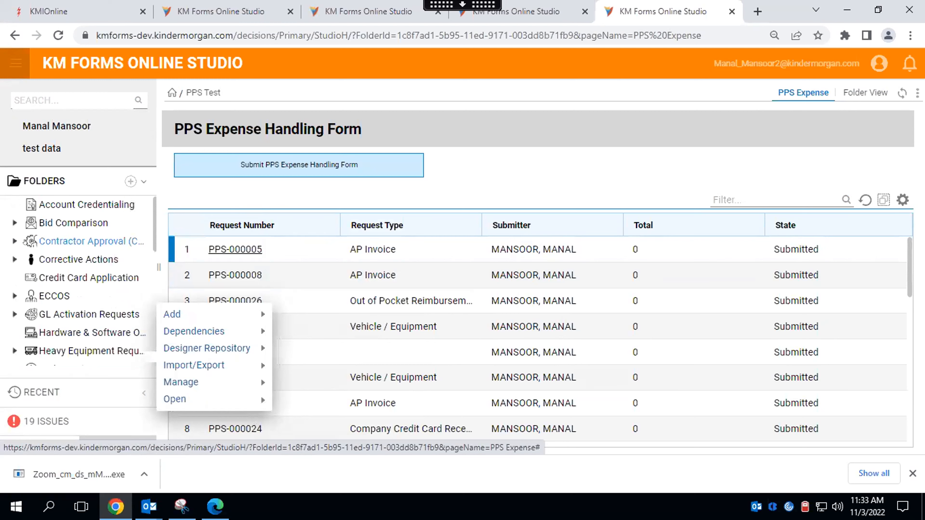
{"action": "scroll", "coordinate": [81, 297], "scroll_direction": "down", "scroll_amount": 10}
{"action": "mouse_move", "coordinate": [196, 379]}
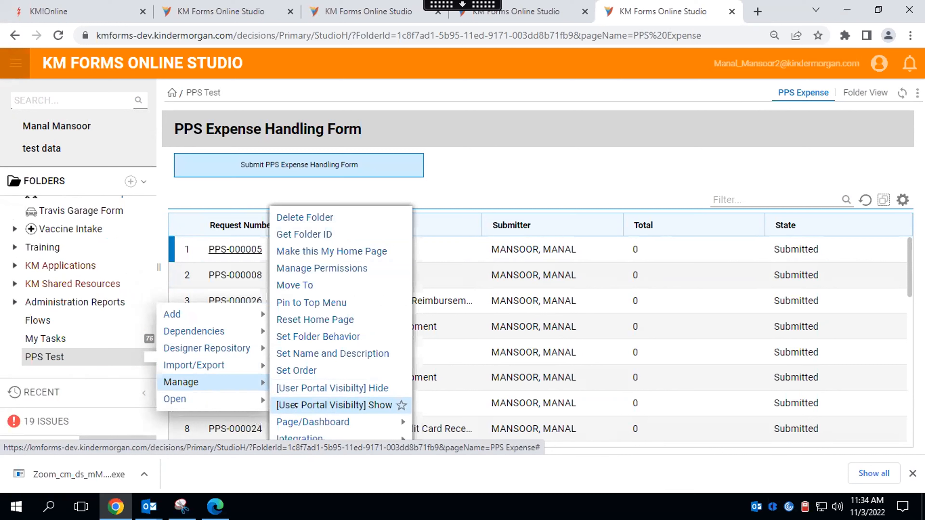
{"action": "mouse_move", "coordinate": [315, 436]}
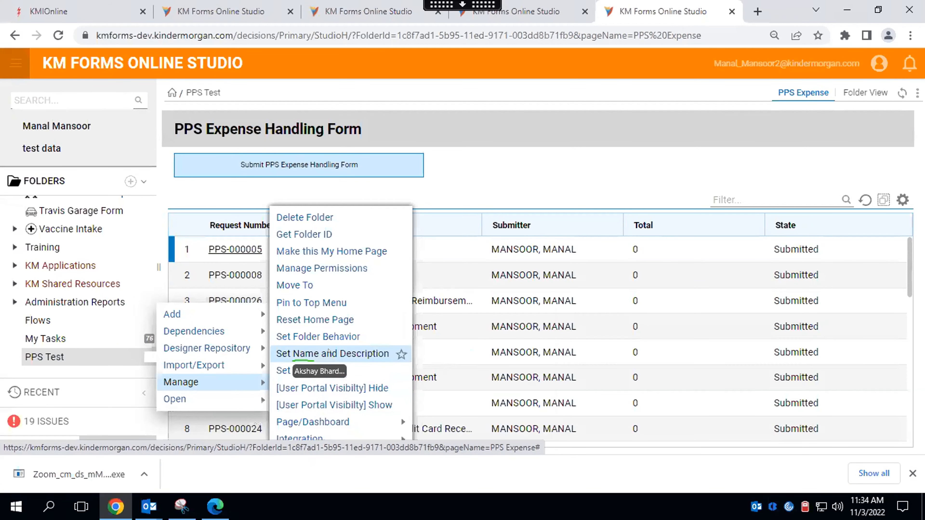
{"action": "left_click", "coordinate": [328, 352]}
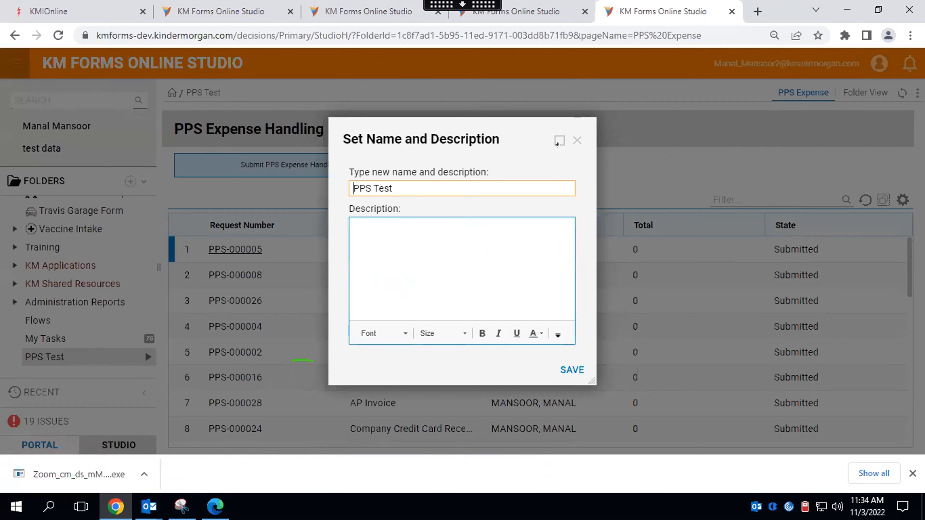
{"action": "left_click", "coordinate": [578, 140]}
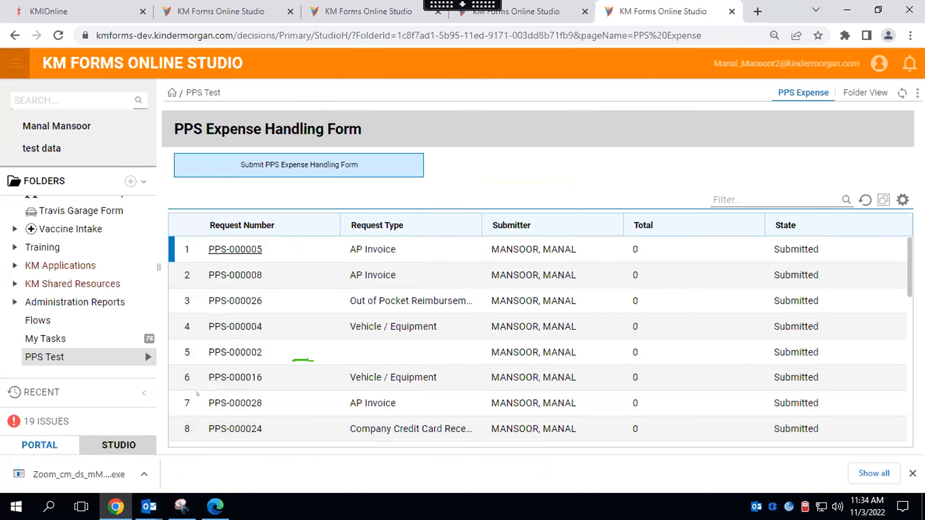
Review the dependency and management options of the Credit Card Application folder for comparison with PPS Test.
{"action": "left_click", "coordinate": [143, 357]}
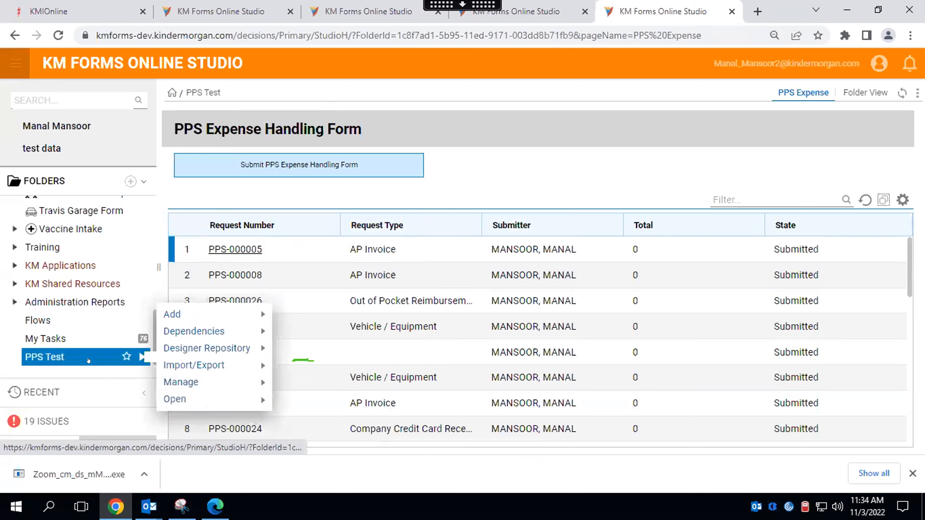
{"action": "scroll", "coordinate": [101, 232], "scroll_direction": "up", "scroll_amount": 10}
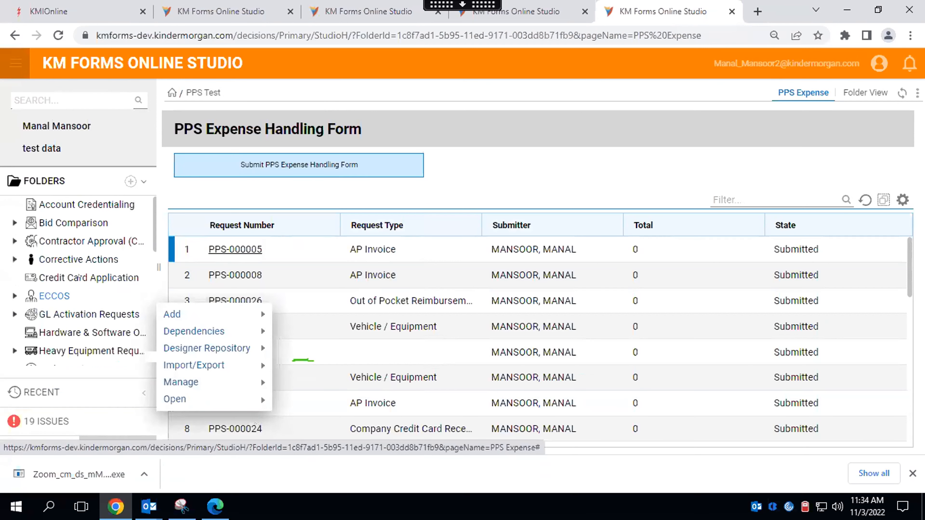
{"action": "left_click", "coordinate": [146, 277]}
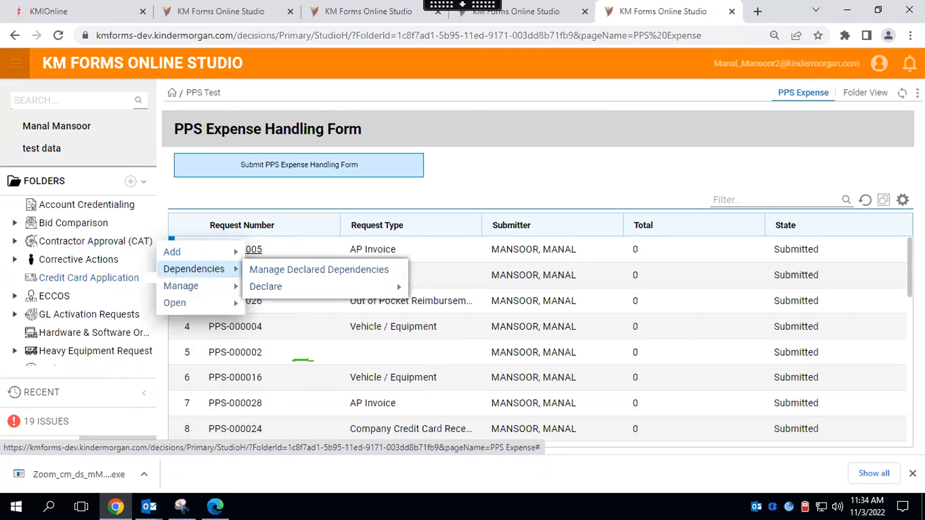
{"action": "mouse_move", "coordinate": [187, 286]}
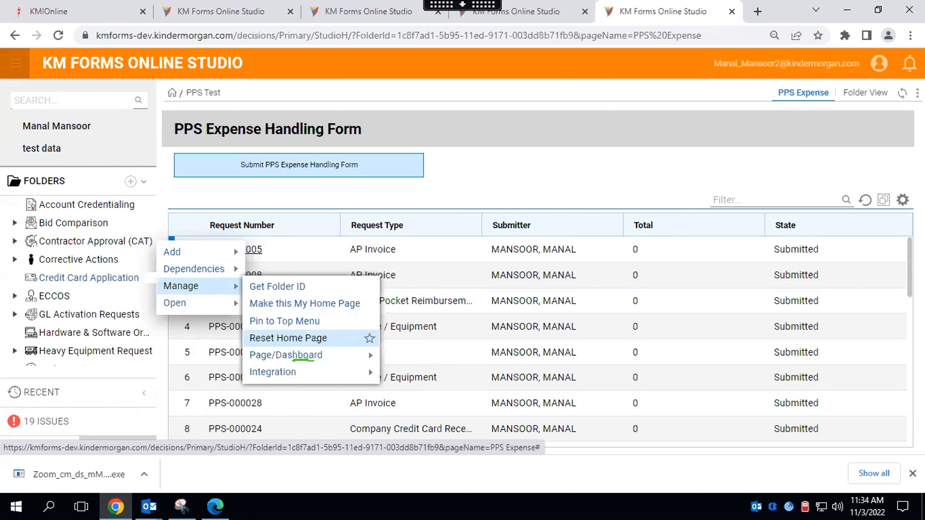
{"action": "mouse_move", "coordinate": [317, 370]}
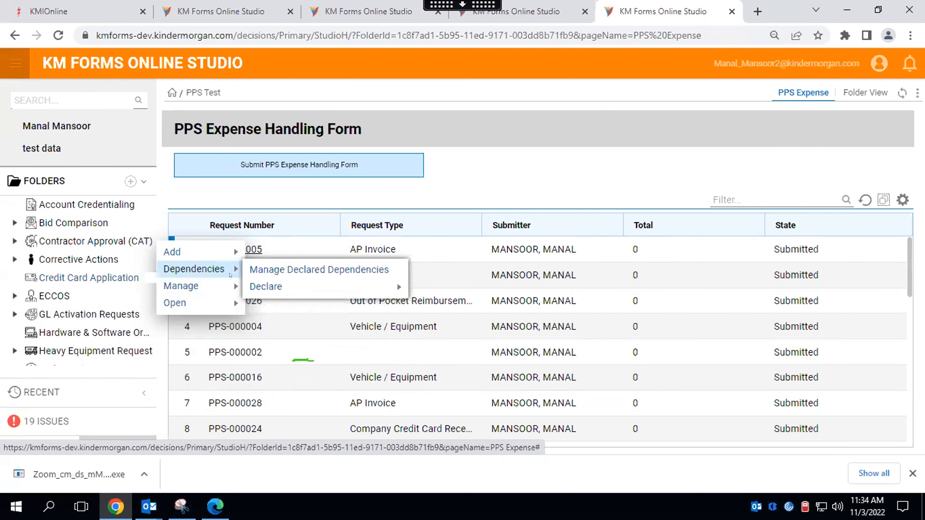
{"action": "mouse_move", "coordinate": [209, 254]}
{"action": "mouse_move", "coordinate": [210, 276]}
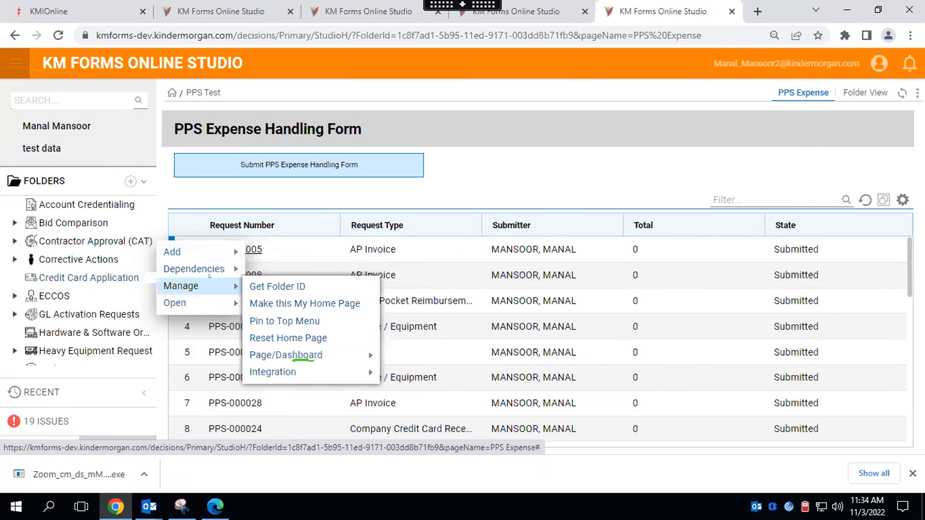
{"action": "mouse_move", "coordinate": [210, 298]}
{"action": "mouse_move", "coordinate": [296, 350]}
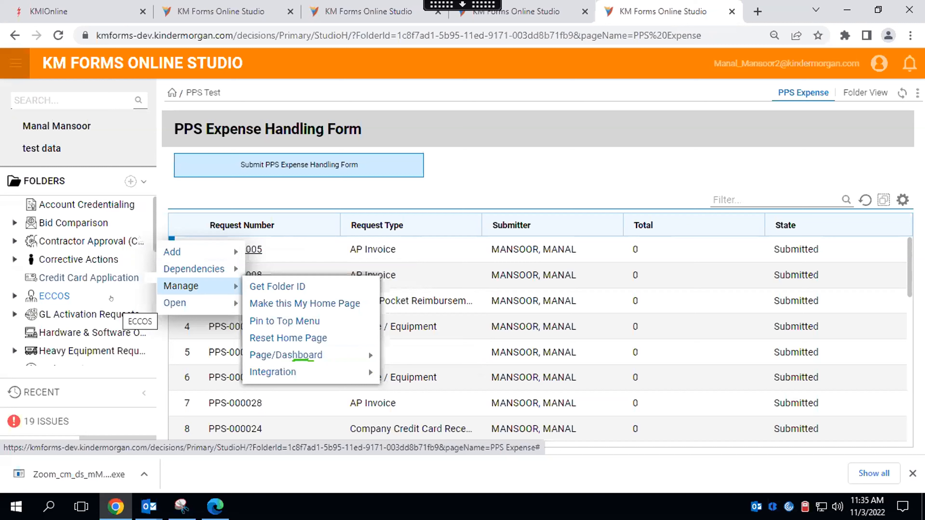
Review the Designer Repository, Add and Manage options of the PPS Test folder, and look through the folder list.
{"action": "scroll", "coordinate": [111, 298], "scroll_direction": "down", "scroll_amount": 10}
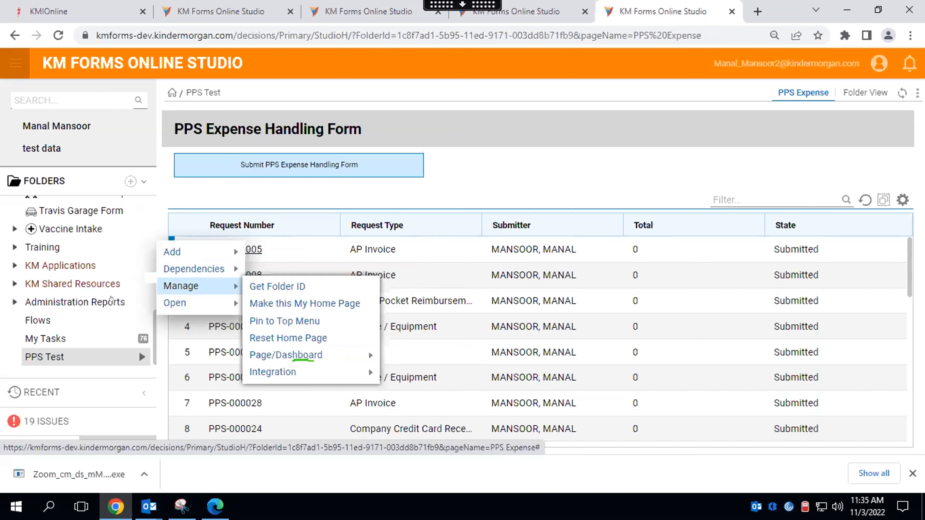
{"action": "right_click", "coordinate": [92, 360]}
{"action": "mouse_move", "coordinate": [185, 350]}
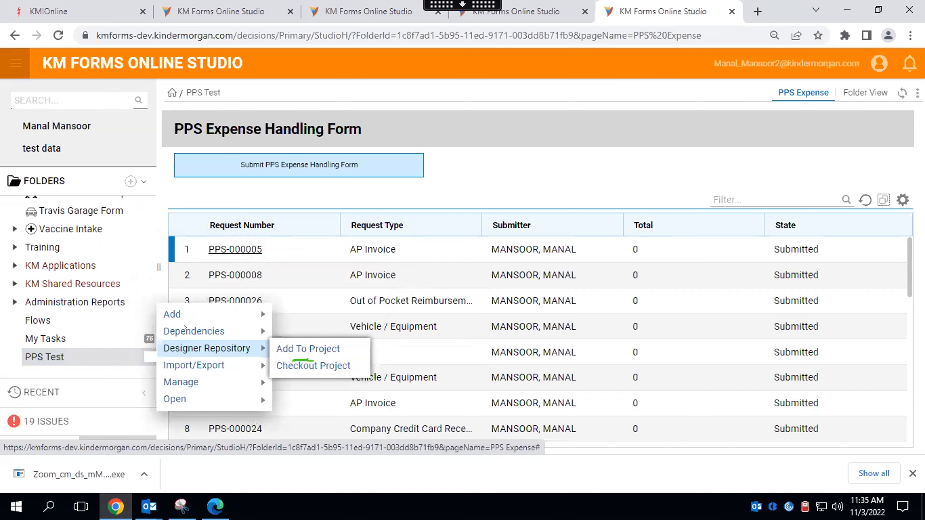
{"action": "mouse_move", "coordinate": [176, 316]}
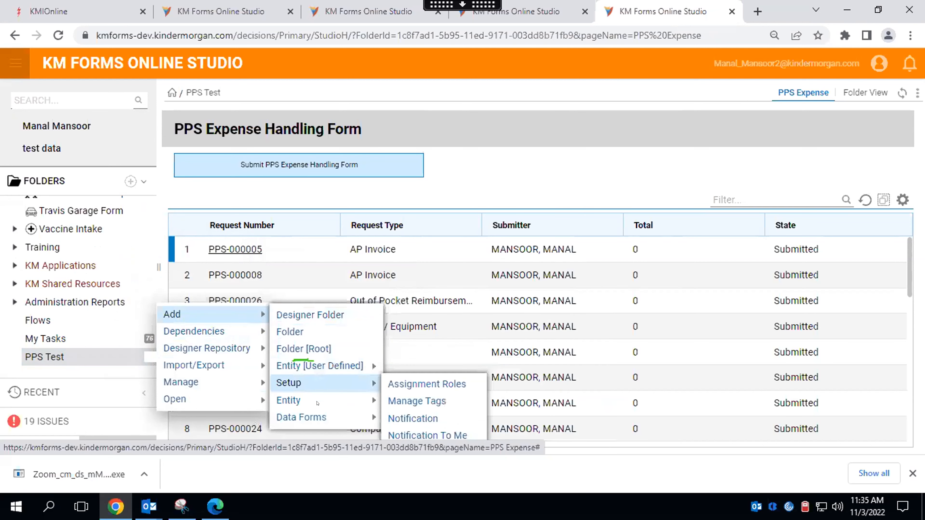
{"action": "mouse_move", "coordinate": [325, 418]}
{"action": "mouse_move", "coordinate": [219, 383]}
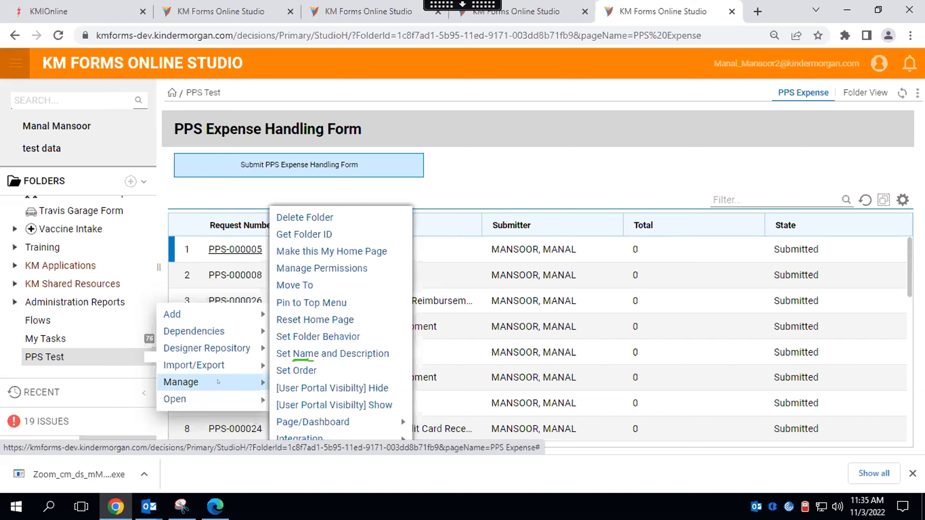
{"action": "mouse_move", "coordinate": [218, 351]}
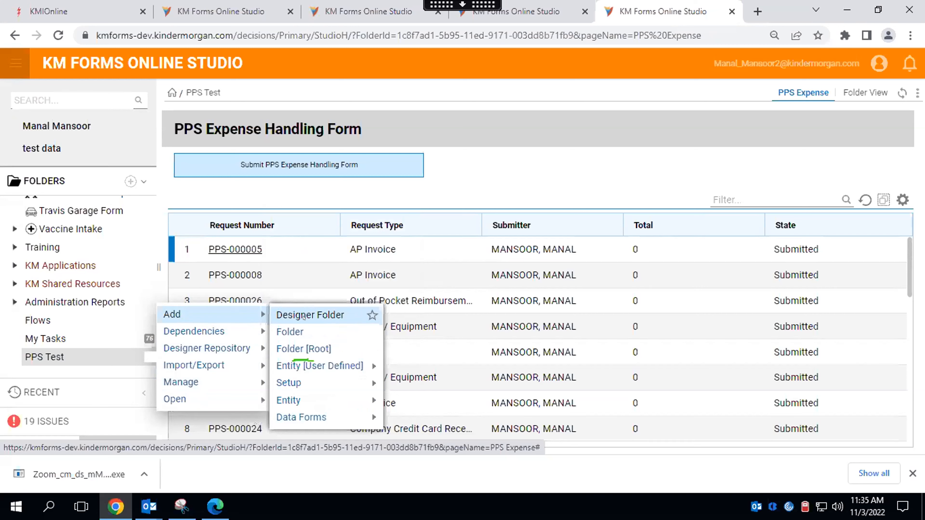
{"action": "mouse_move", "coordinate": [306, 370]}
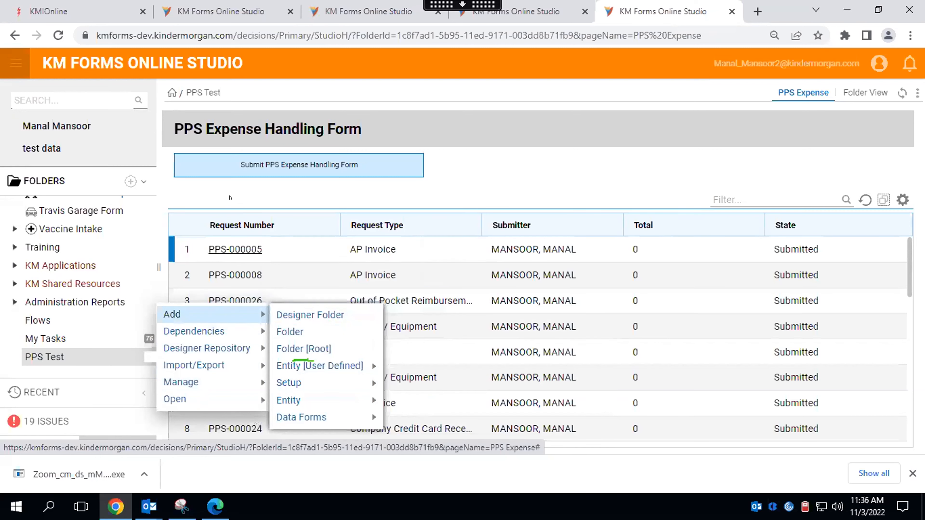
{"action": "left_click", "coordinate": [532, 187]}
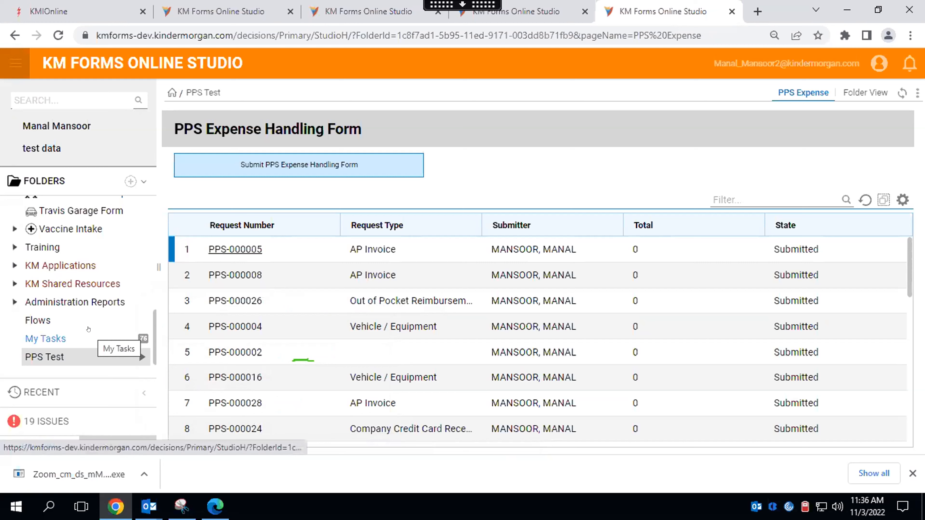
{"action": "left_click", "coordinate": [101, 361]}
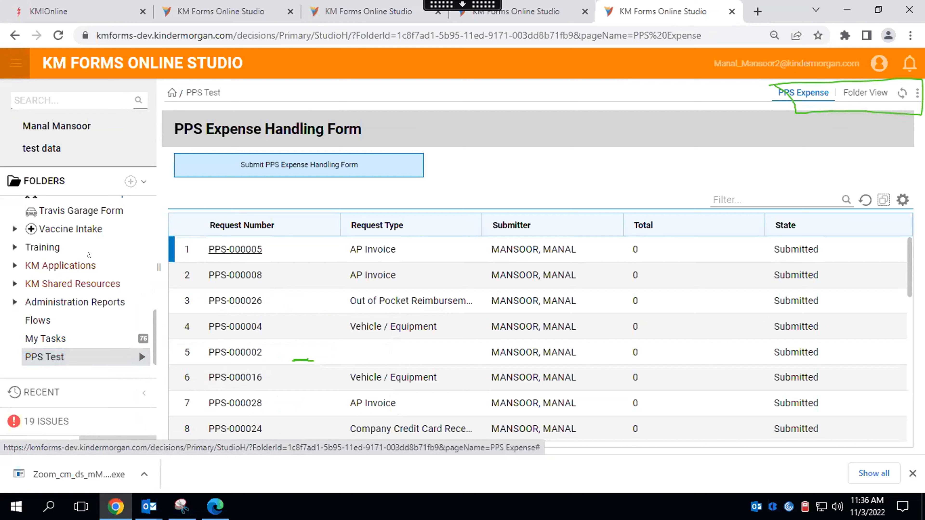
{"action": "scroll", "coordinate": [88, 255], "scroll_direction": "up", "scroll_amount": 10}
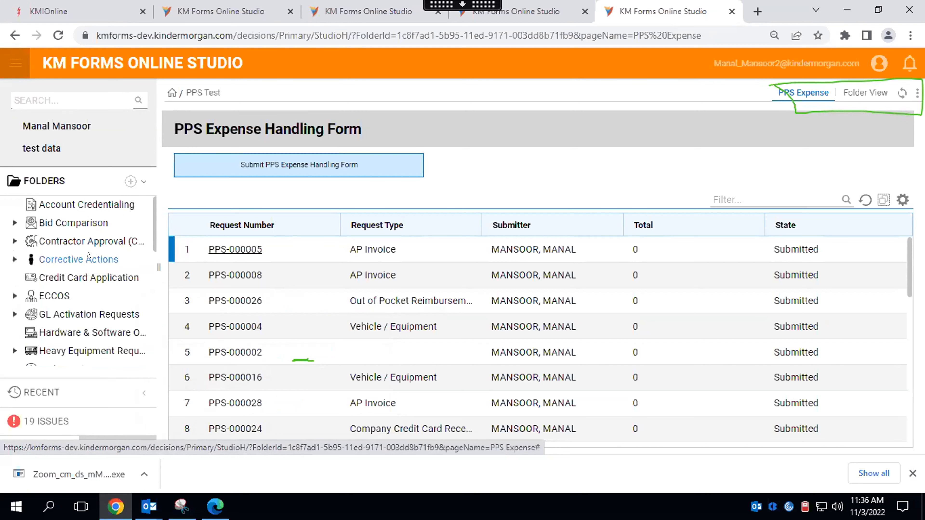
{"action": "scroll", "coordinate": [89, 255], "scroll_direction": "down", "scroll_amount": 2}
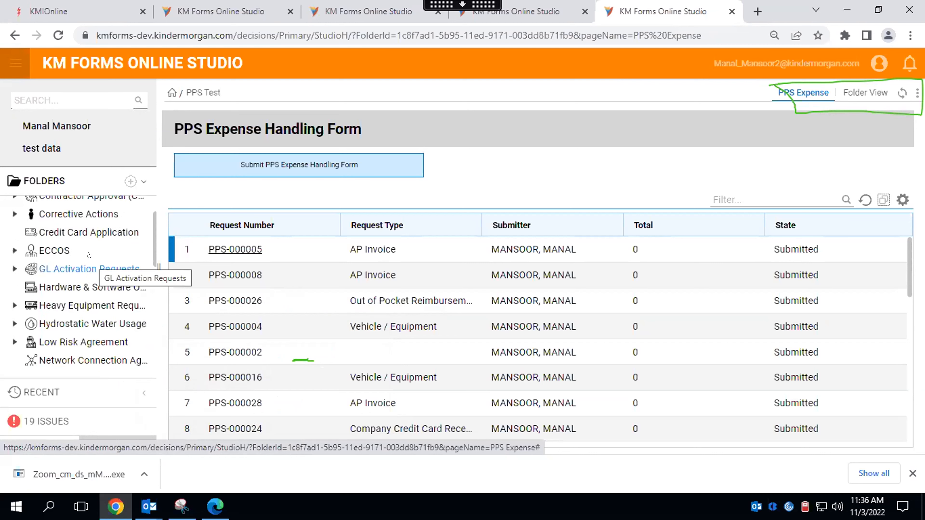
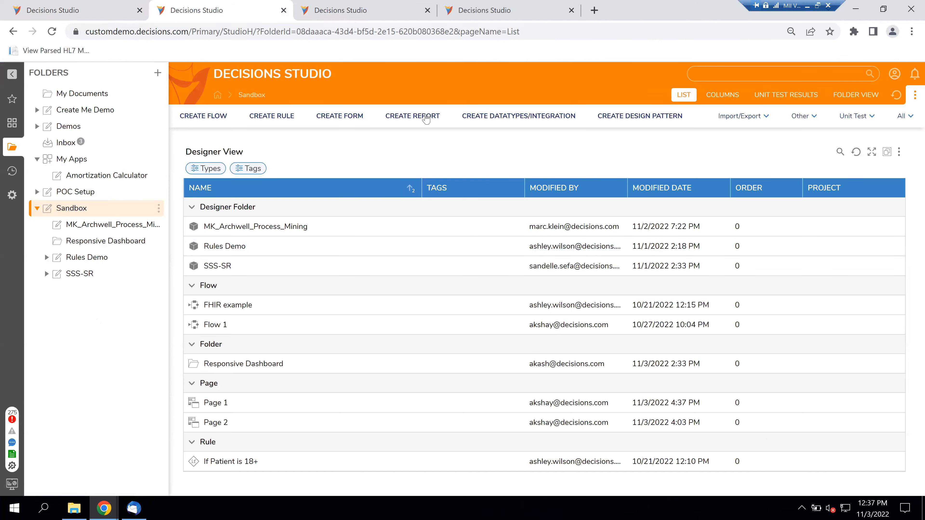
Try to create a simple form named Document View in the Sandbox folder of Decisions Studio.
{"action": "left_click", "coordinate": [339, 116]}
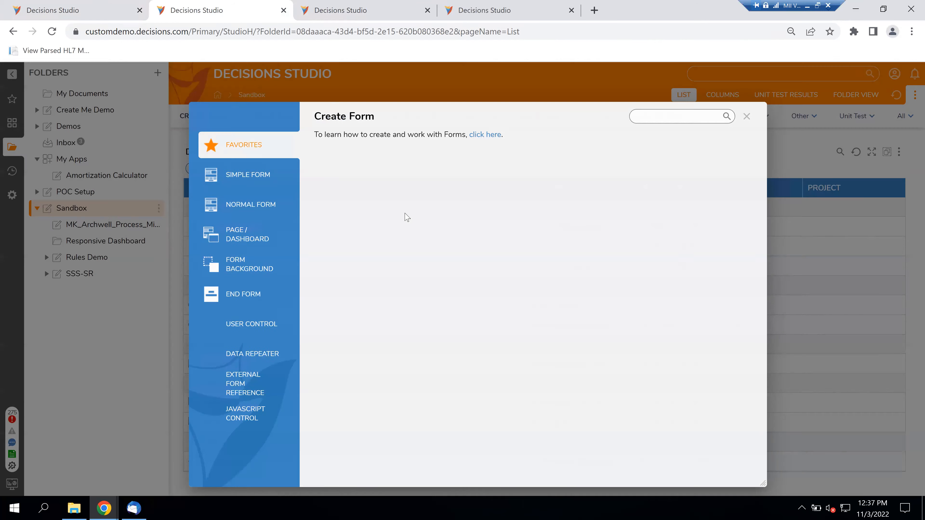
{"action": "type", "text": "Document View"}
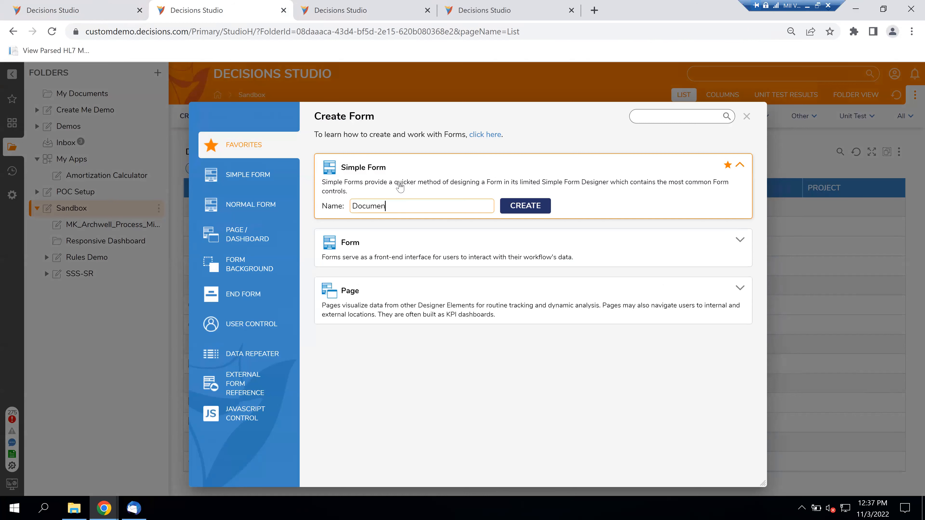
{"action": "key", "text": "Return"}
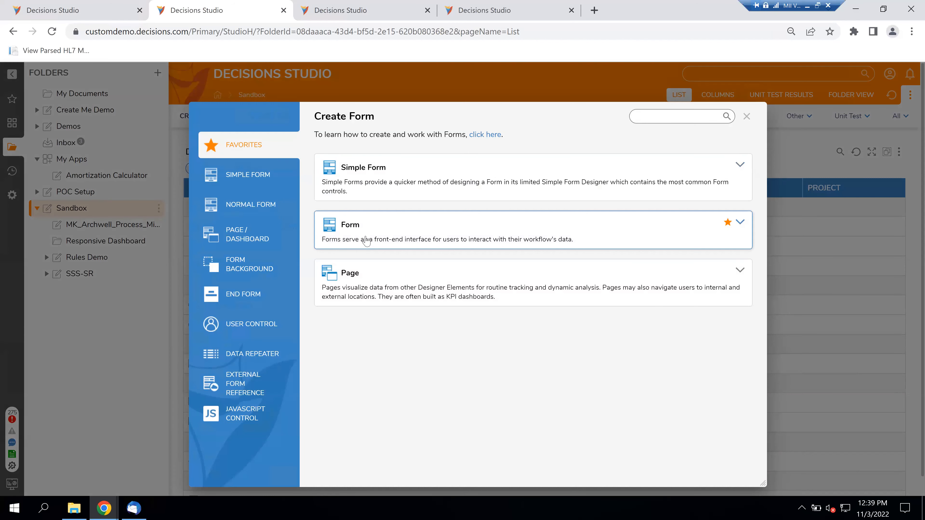
Create a standard form named Document Viewer in the Sandbox folder.
{"action": "left_click", "coordinate": [366, 241]}
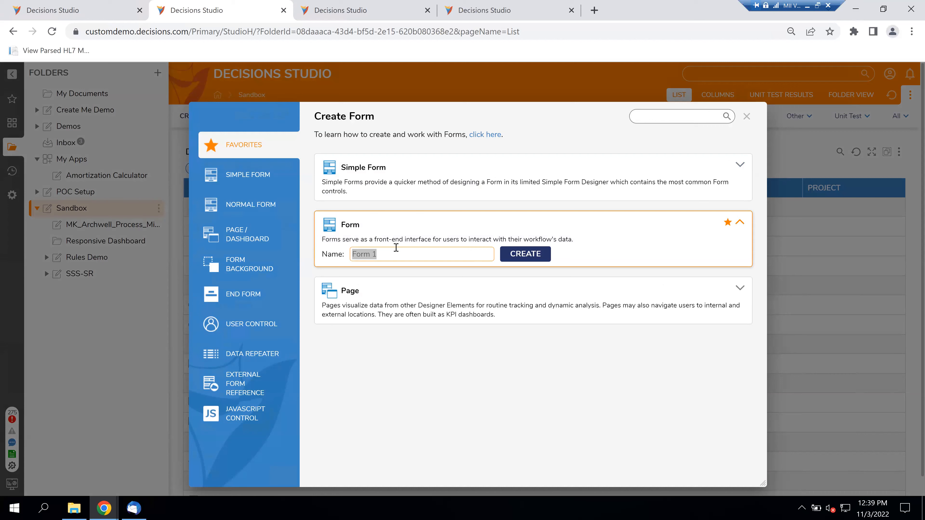
{"action": "type", "text": "Document Viewer"}
{"action": "key", "text": "Return"}
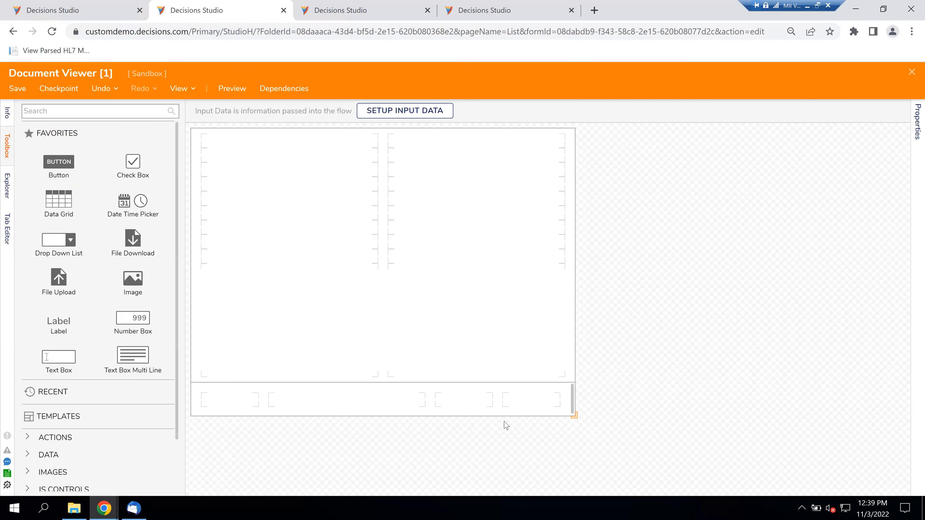
Add a button at the end of the form's footer and a Document Viewer control near the top of its body.
{"action": "left_click_drag", "start_coordinate": [72, 172], "coordinate": [528, 400]}
{"action": "left_click", "coordinate": [125, 108]}
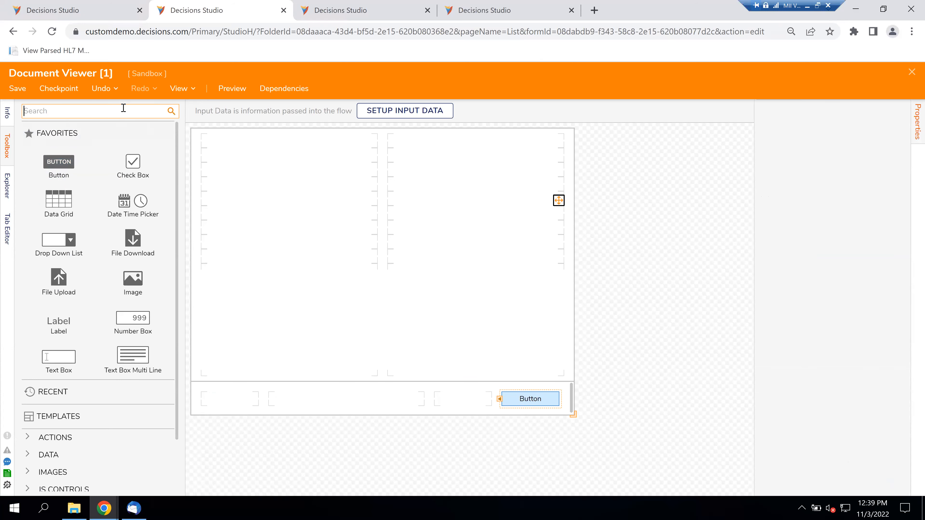
{"action": "type", "text": "document"}
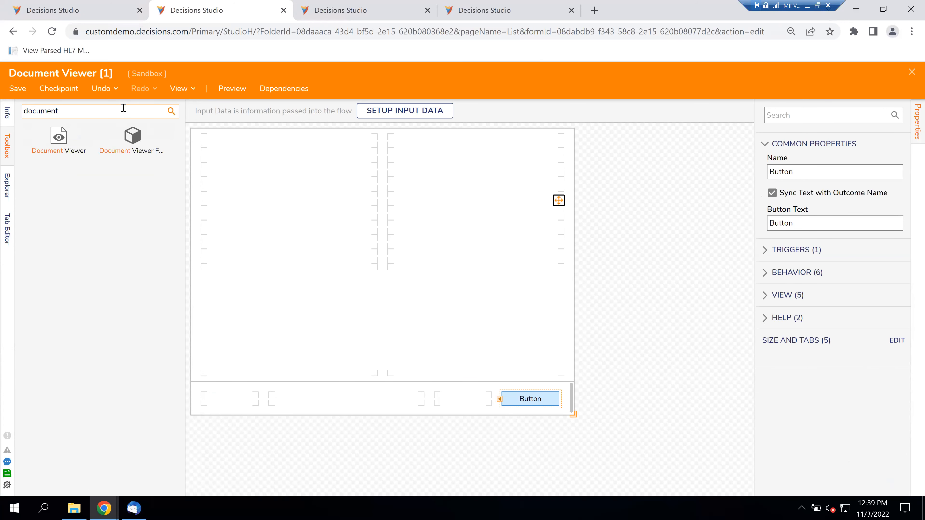
{"action": "left_click_drag", "start_coordinate": [136, 142], "coordinate": [212, 183]}
{"action": "left_click_drag", "start_coordinate": [60, 138], "coordinate": [322, 158]}
Enlarge the Document Viewer control so it spans both columns and several rows of the form's grid.
{"action": "right_click", "coordinate": [421, 156]}
{"action": "left_click", "coordinate": [421, 156]}
{"action": "left_click", "coordinate": [420, 165]}
{"action": "left_click", "coordinate": [419, 179]}
{"action": "left_click", "coordinate": [419, 194]}
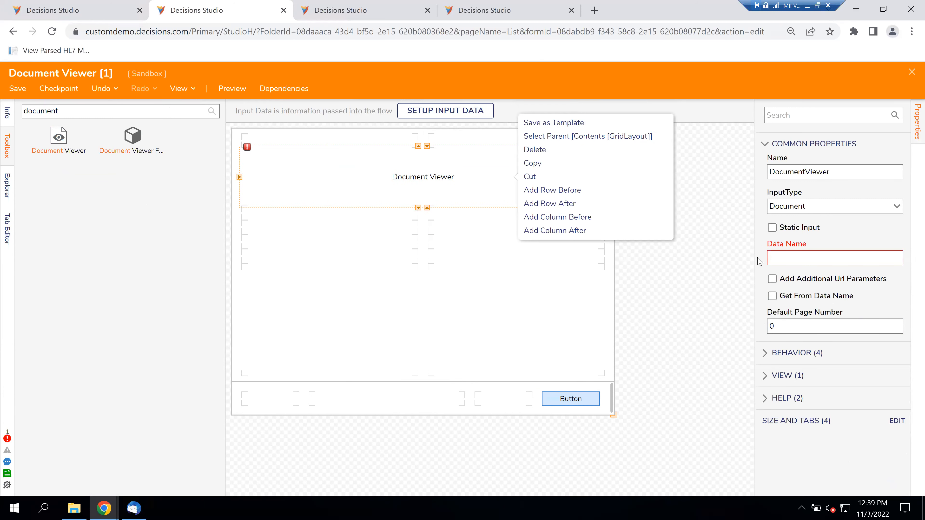
Enable static input for the Document Viewer control and set its input type to FileData.
{"action": "left_click", "coordinate": [773, 229]}
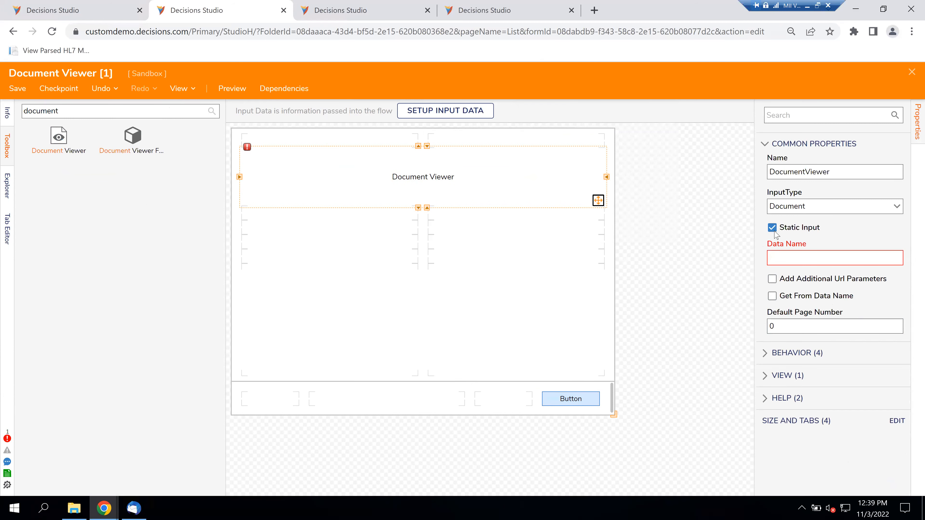
{"action": "left_click", "coordinate": [898, 209]}
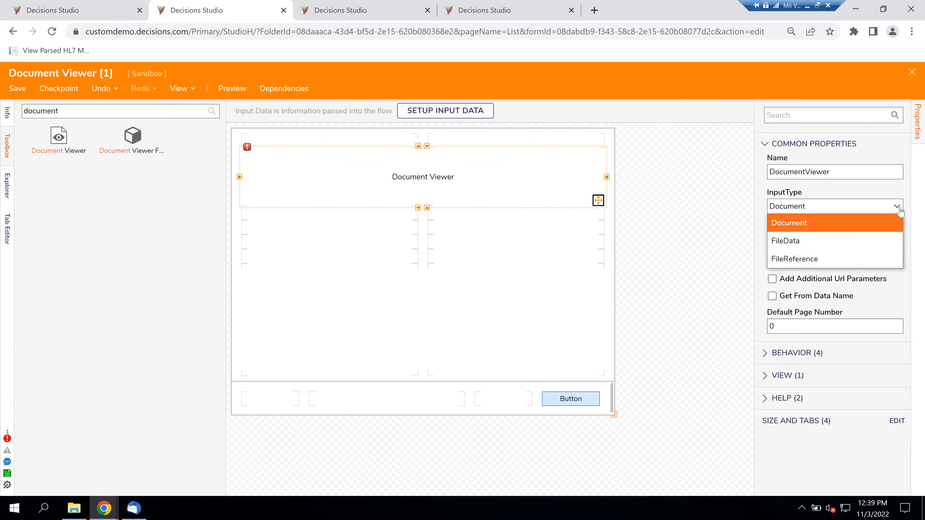
{"action": "left_click", "coordinate": [830, 240]}
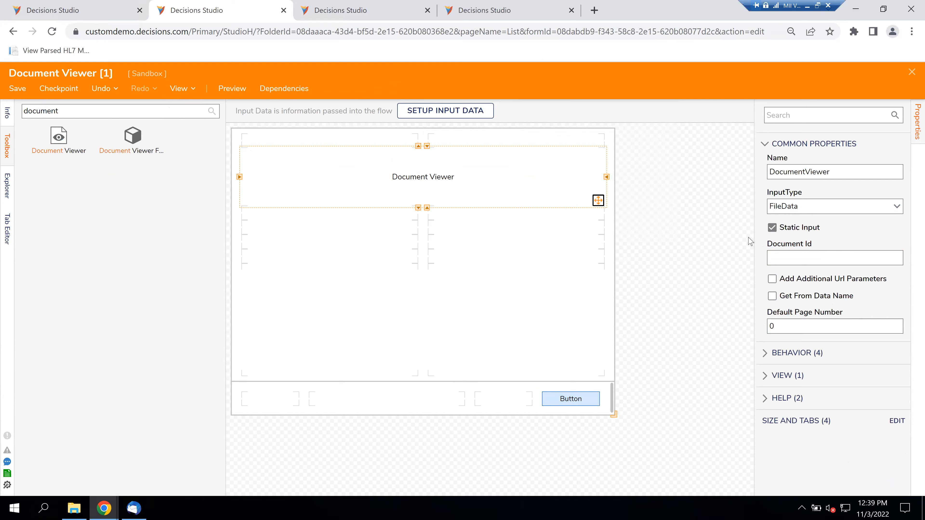
{"action": "left_click", "coordinate": [890, 209]}
{"action": "left_click", "coordinate": [840, 256]}
{"action": "left_click", "coordinate": [874, 207]}
{"action": "left_click", "coordinate": [875, 222]}
{"action": "left_click", "coordinate": [896, 207]}
{"action": "left_click", "coordinate": [839, 239]}
{"action": "left_click", "coordinate": [772, 228]}
{"action": "left_click", "coordinate": [772, 228]}
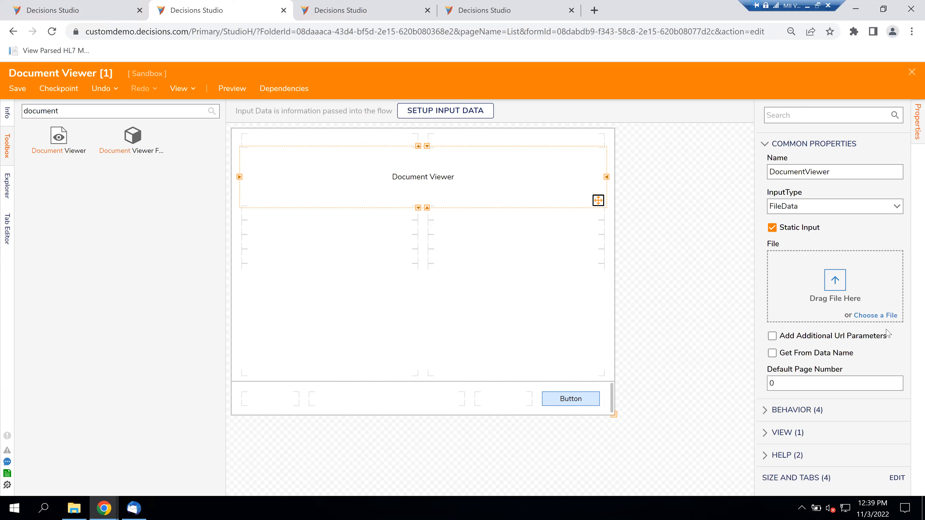
Load the insurance card JPEG from the Desktop's Resources folder as the control's static file, and extend the control down by one row.
{"action": "left_click", "coordinate": [875, 315]}
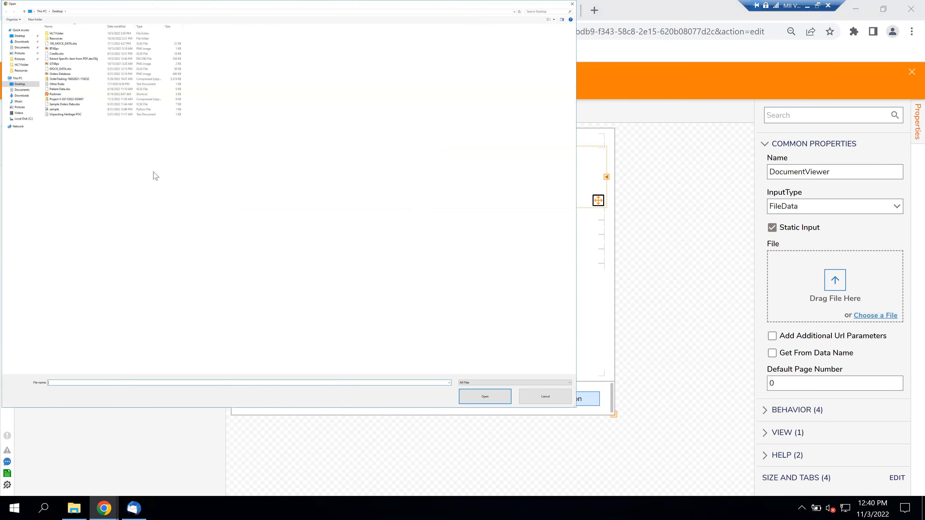
{"action": "left_click", "coordinate": [25, 59]}
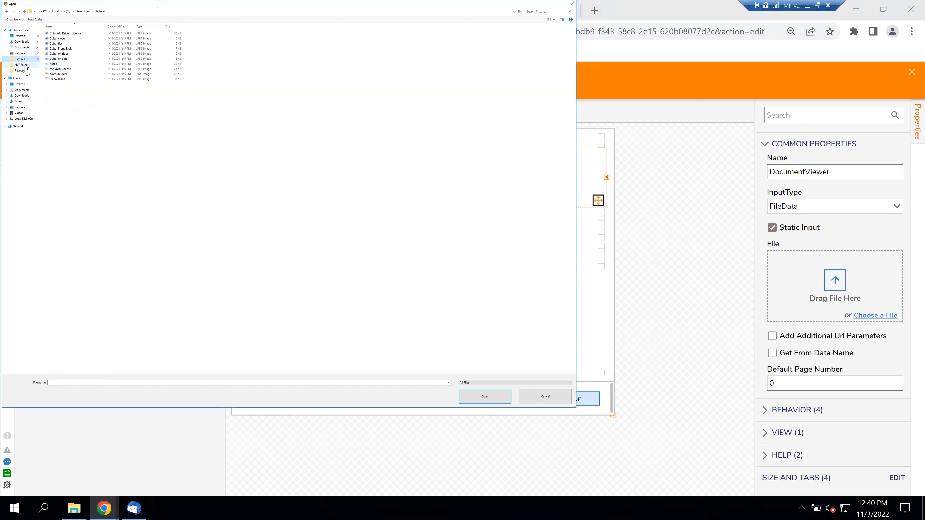
{"action": "left_click", "coordinate": [22, 36]}
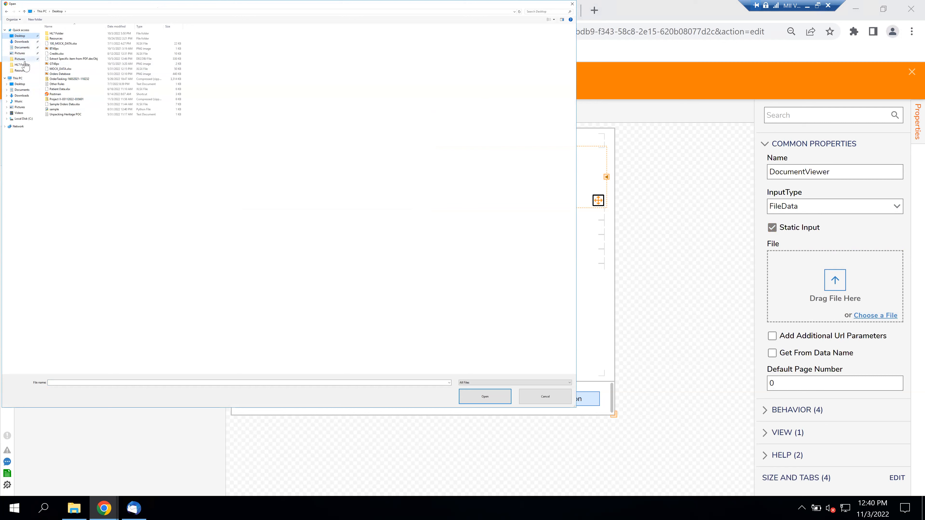
{"action": "left_click", "coordinate": [21, 54]}
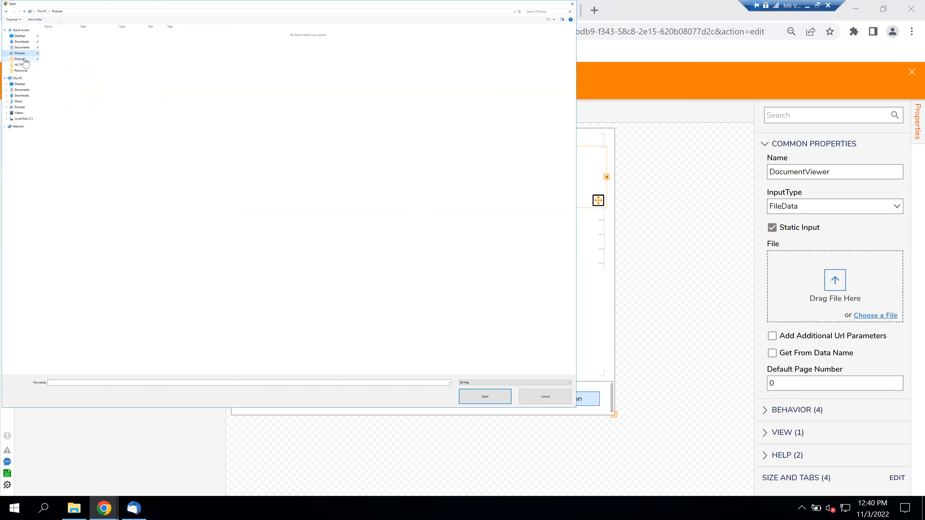
{"action": "left_click", "coordinate": [22, 64]}
{"action": "left_click", "coordinate": [25, 71]}
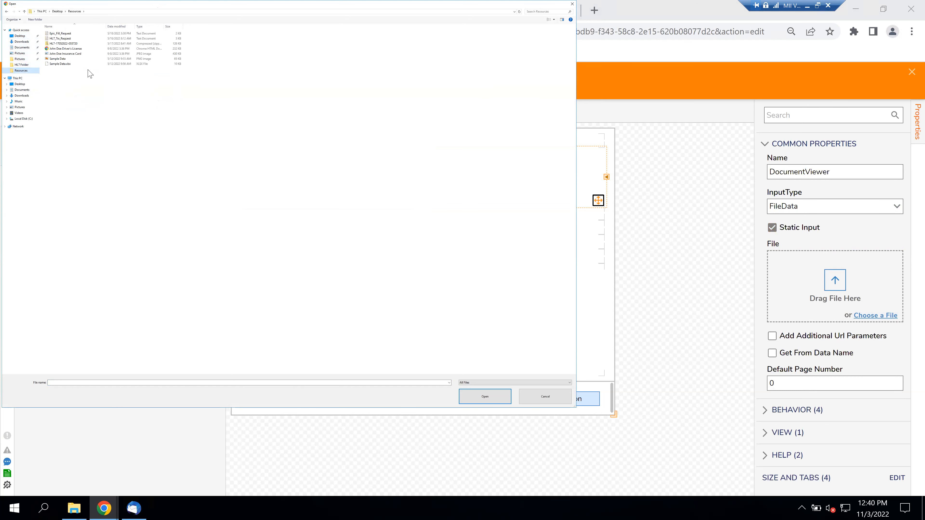
{"action": "double_click", "coordinate": [69, 54]}
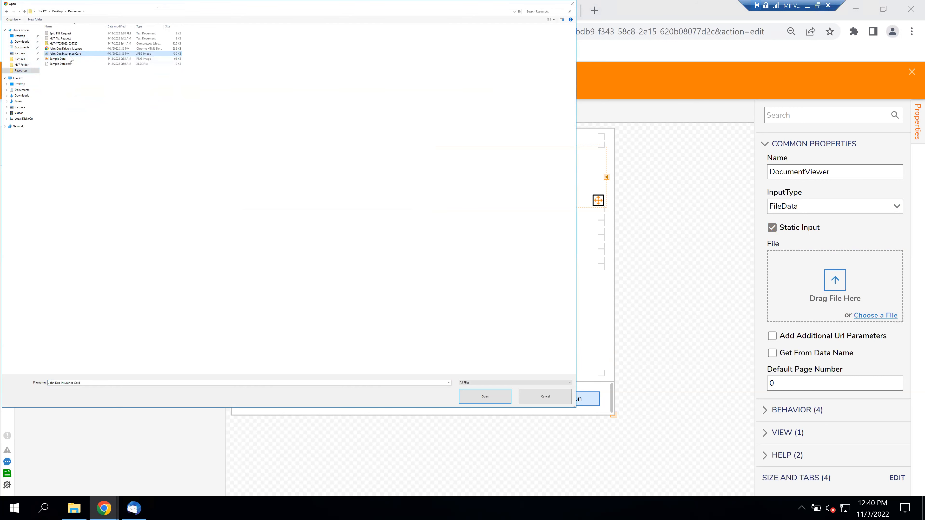
{"action": "left_click", "coordinate": [419, 209]}
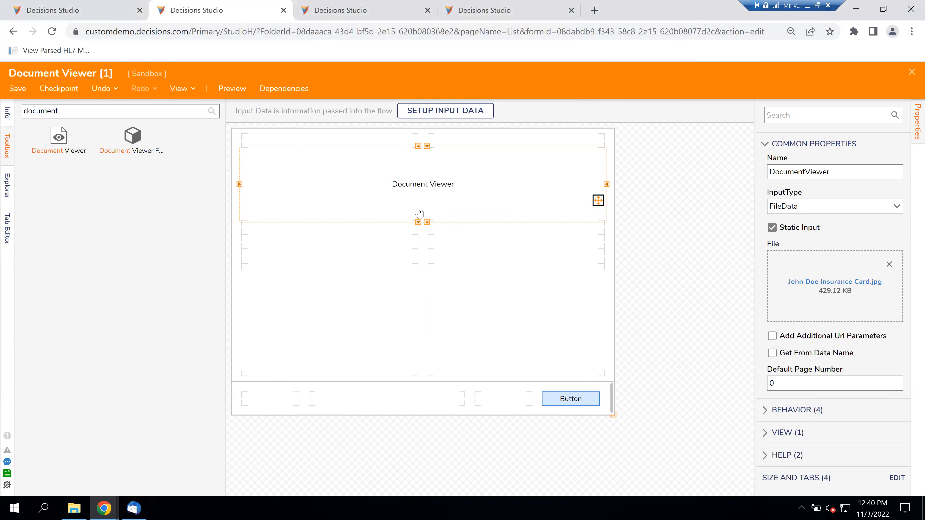
Try making the Document Viewer control get its page number from a data name.
{"action": "left_click", "coordinate": [794, 341]}
{"action": "left_click", "coordinate": [781, 340]}
{"action": "left_click", "coordinate": [772, 354]}
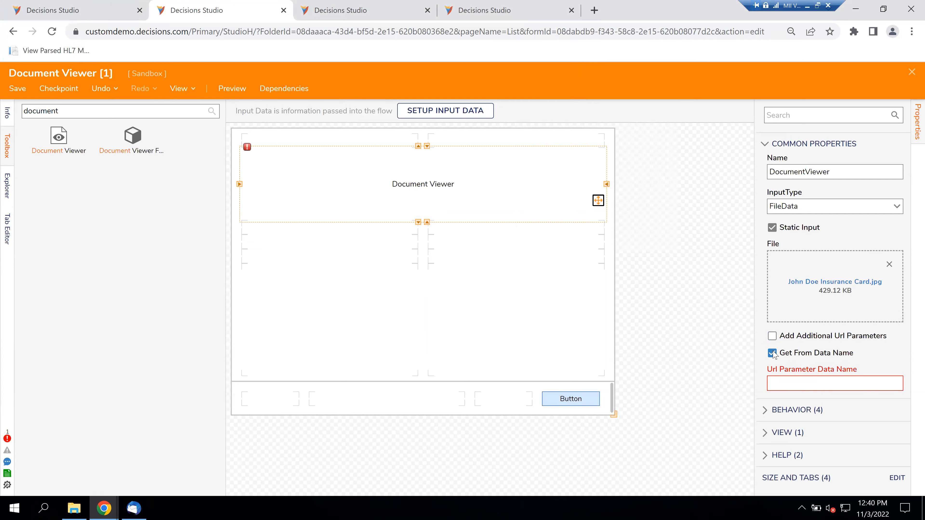
{"action": "left_click", "coordinate": [772, 353]}
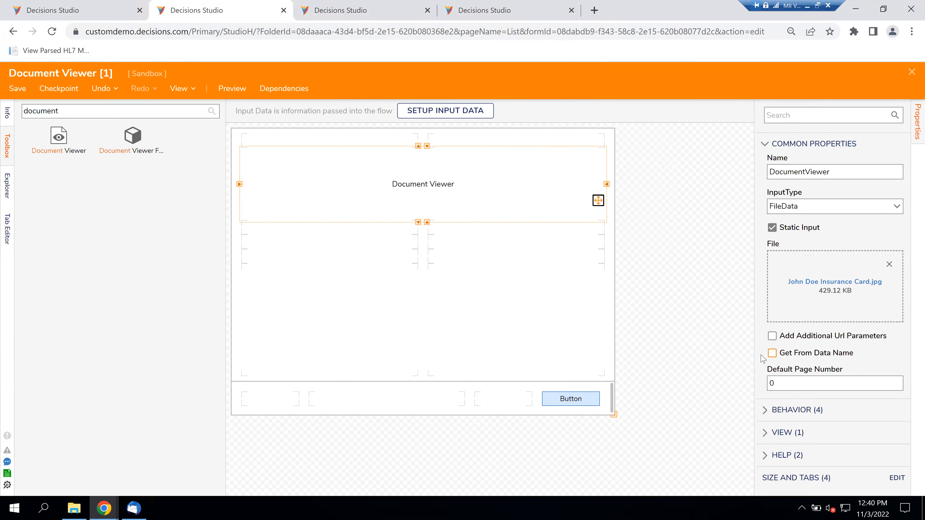
Examine the Document Viewer control's default page number, behavior and input type settings.
{"action": "left_click", "coordinate": [779, 385]}
{"action": "double_click", "coordinate": [770, 384]}
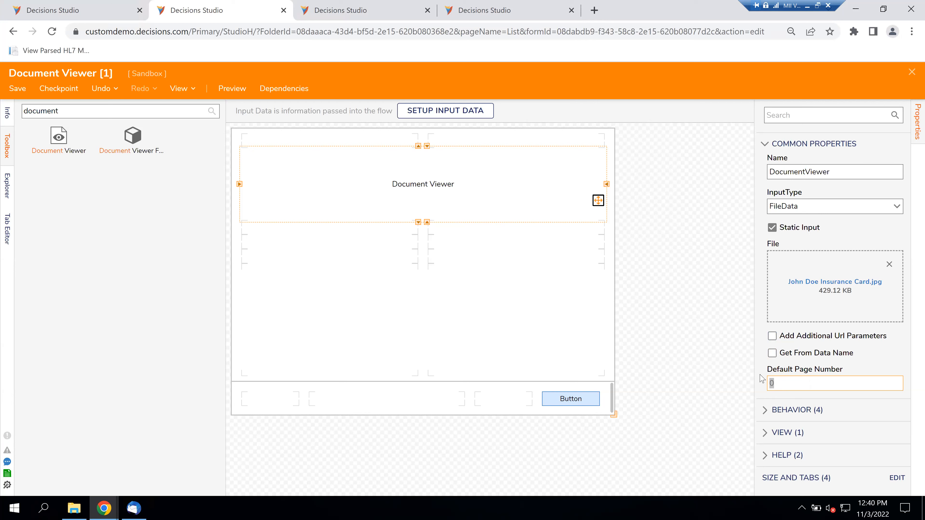
{"action": "left_click_drag", "start_coordinate": [752, 379], "coordinate": [737, 378]}
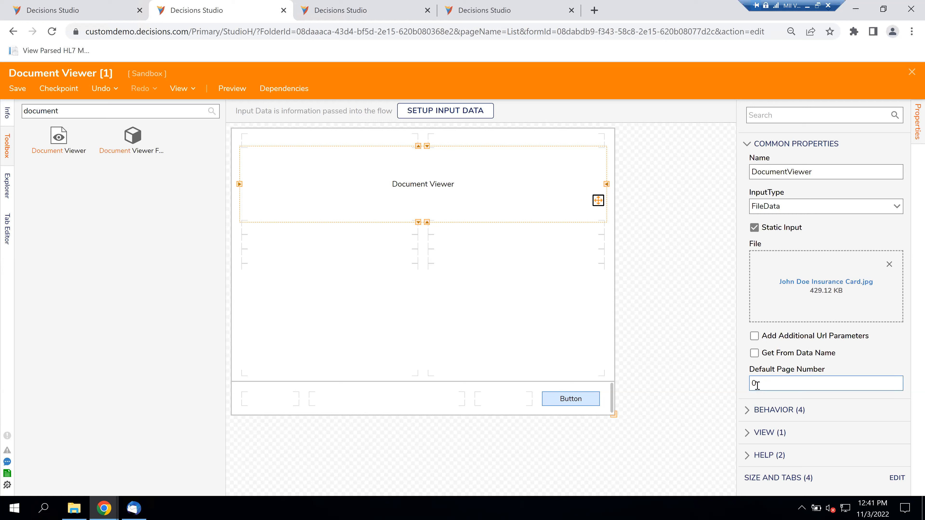
{"action": "left_click", "coordinate": [763, 383]}
{"action": "left_click", "coordinate": [741, 387]}
{"action": "left_click", "coordinate": [764, 384]}
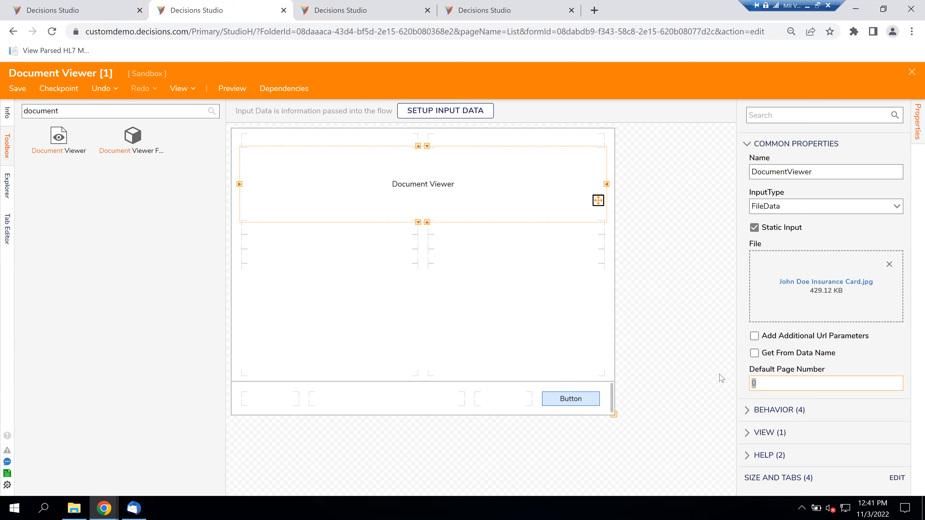
{"action": "left_click", "coordinate": [746, 412]}
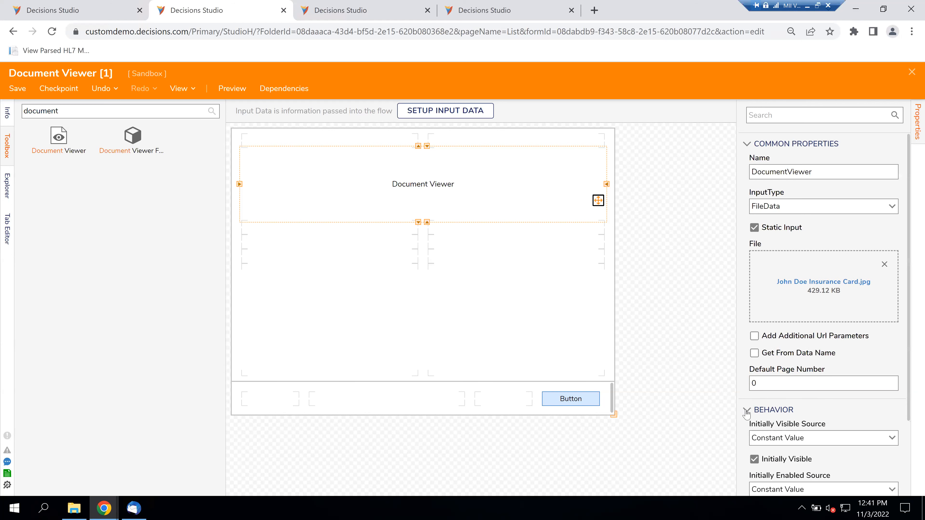
{"action": "left_click", "coordinate": [746, 412]}
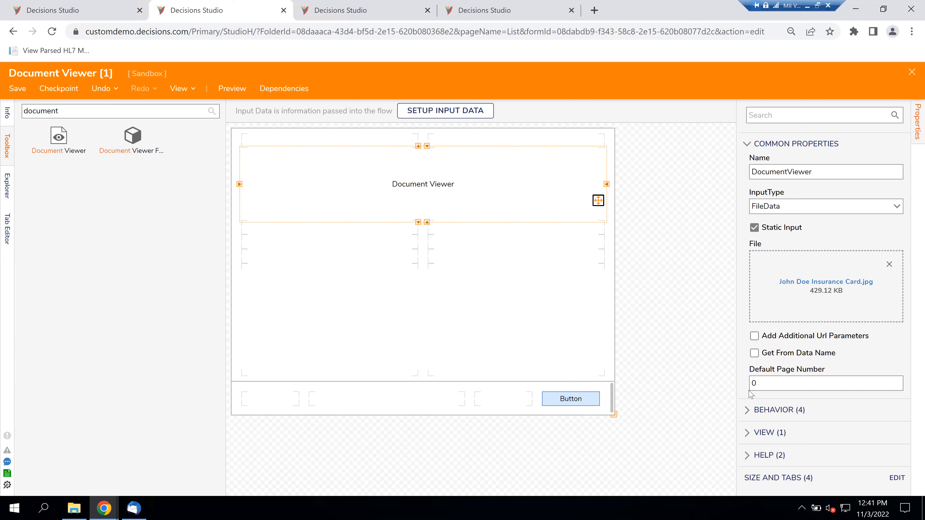
{"action": "left_click", "coordinate": [750, 388]}
{"action": "left_click", "coordinate": [898, 207]}
{"action": "left_click", "coordinate": [874, 208]}
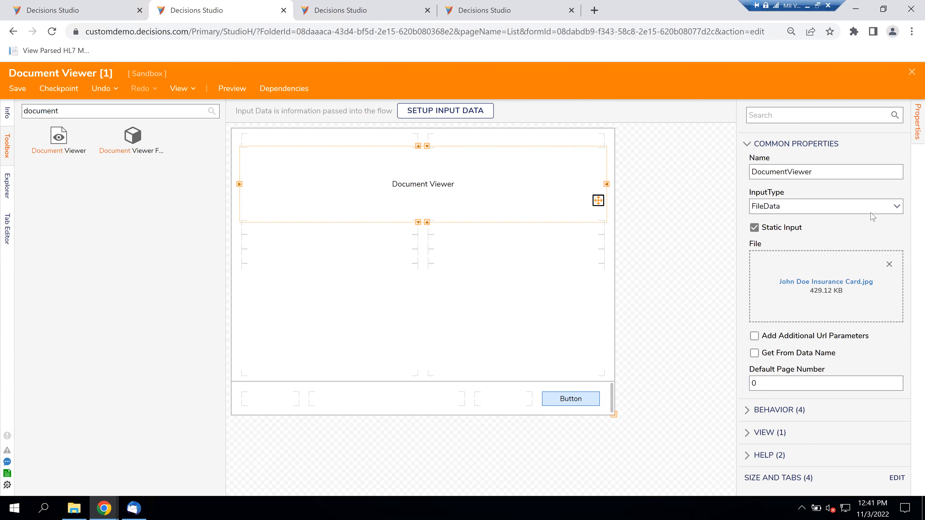